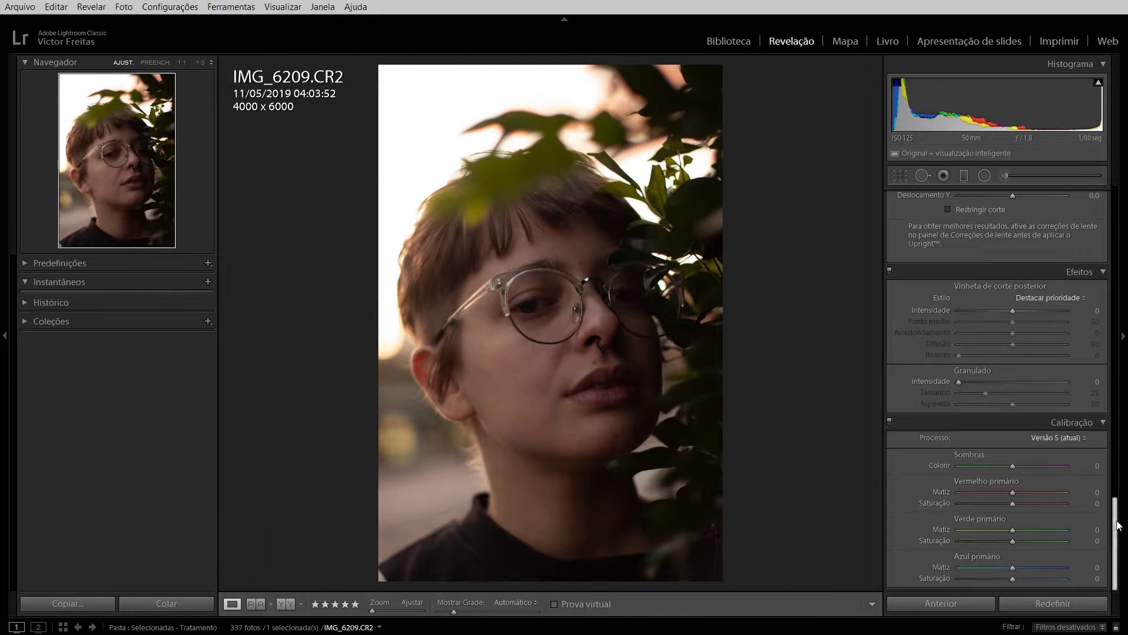
- Try raising the photo's exposure to +0,66
scroll(1070, 484, "up", 15)
scroll(1075, 382, "up", 2)
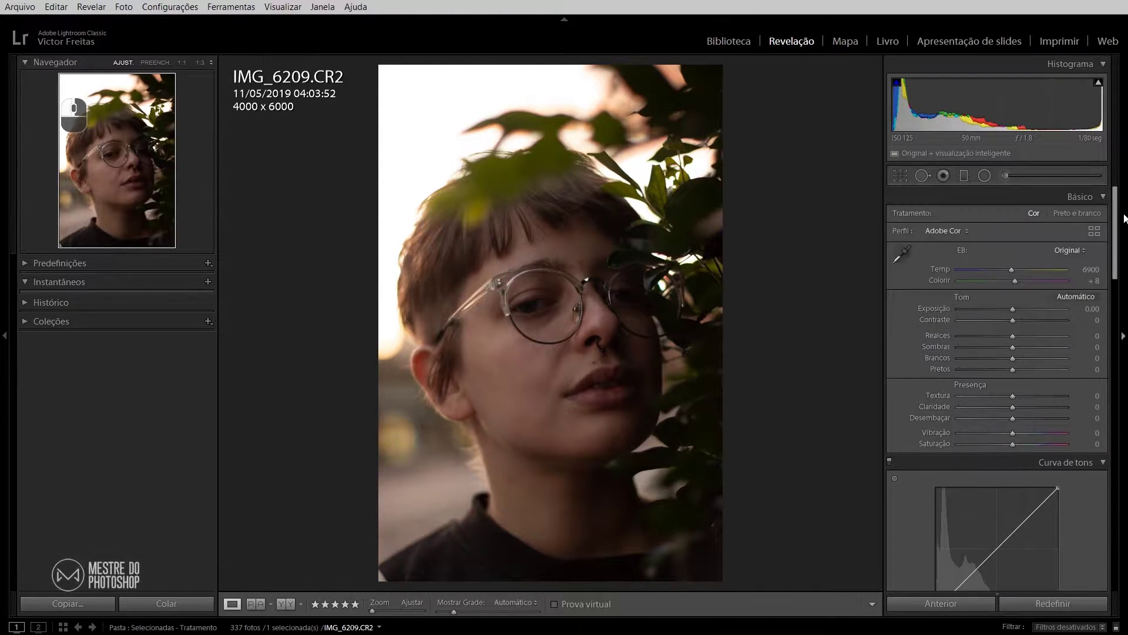
left_click(1093, 311)
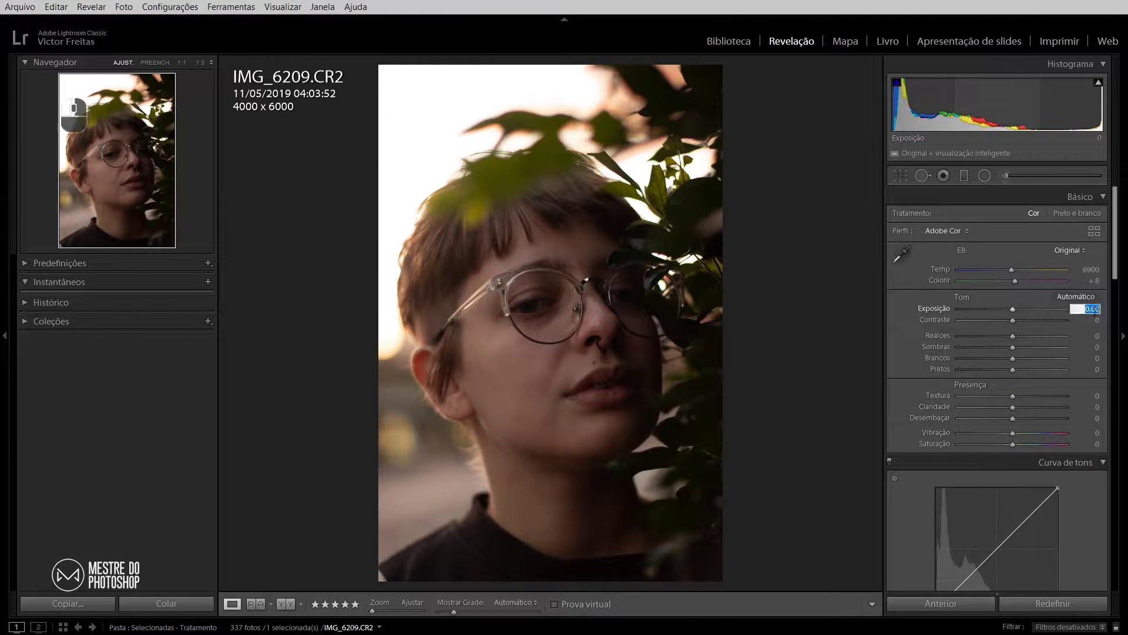
key("shift+Up")
mouse_move(1101, 84)
key("shift+Up")
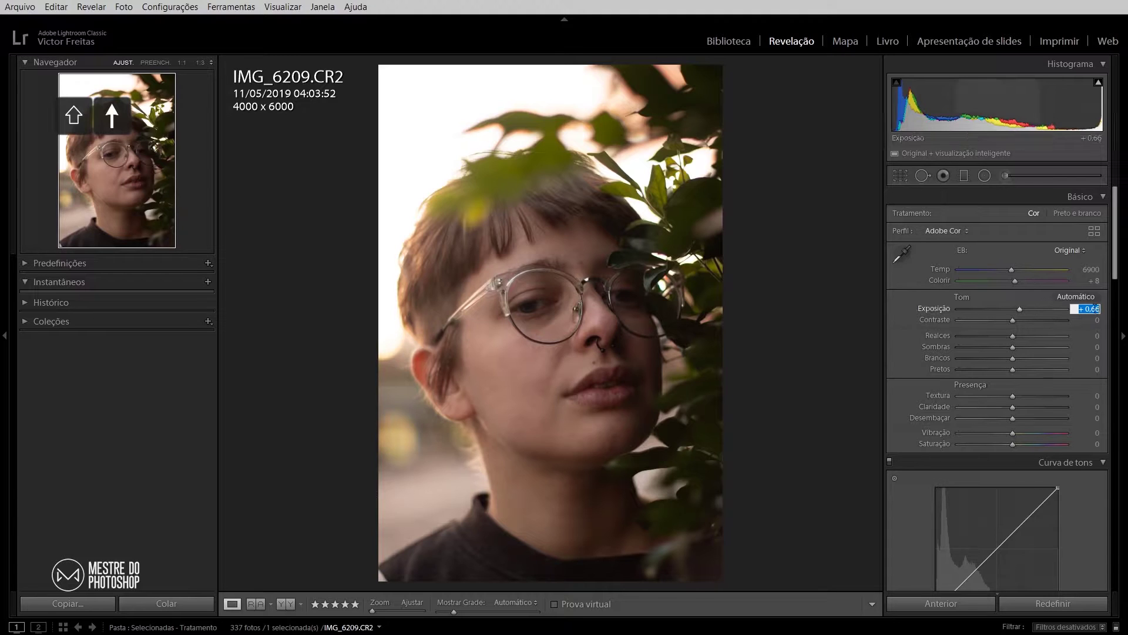
key("shift+Down")
key("shift+Down")
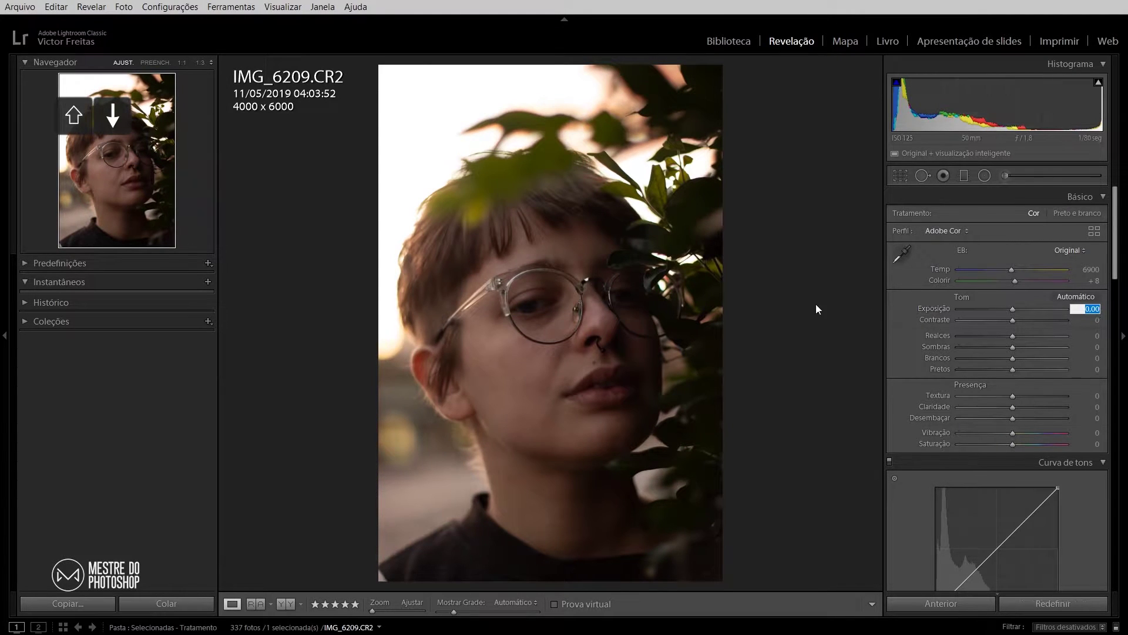
left_click(767, 296)
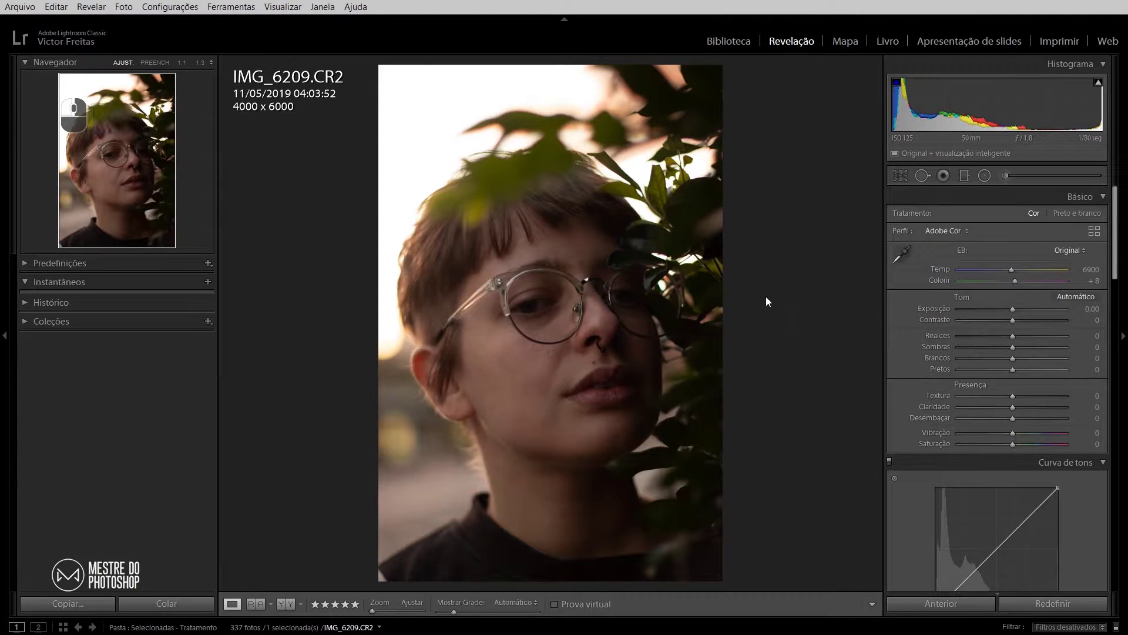
- Set the photo's exposure to +0,53 and the contrast to −20
left_click(1092, 308)
key("shift+Up")
key("shift+Up")
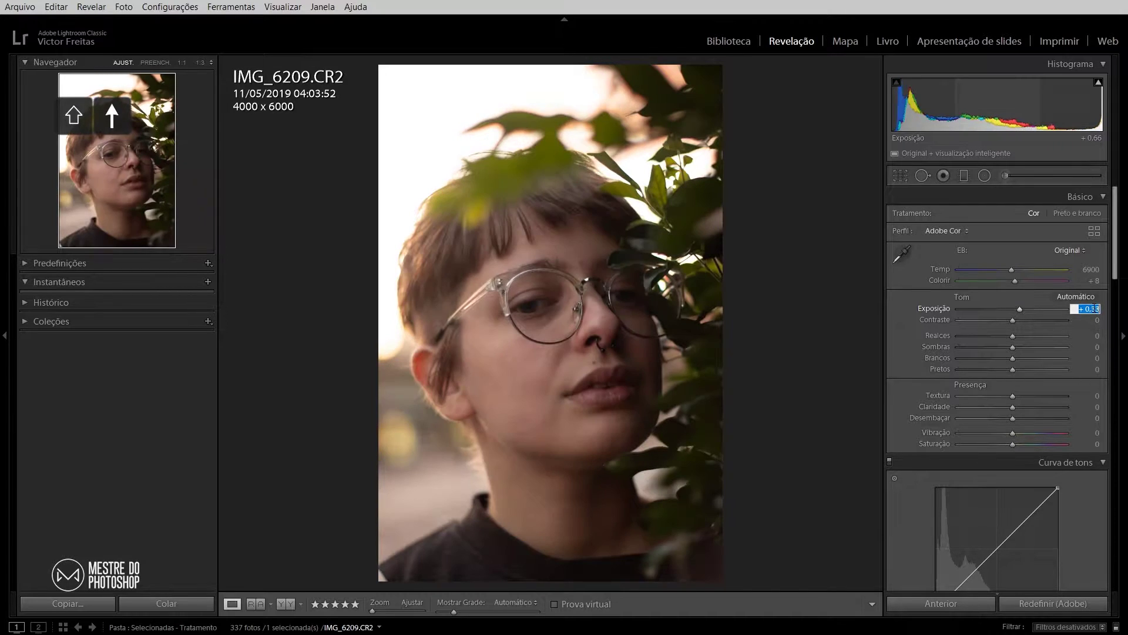
key("shift+Down")
key("Up")
key("Up")
left_click(1094, 321)
key("shift+Down")
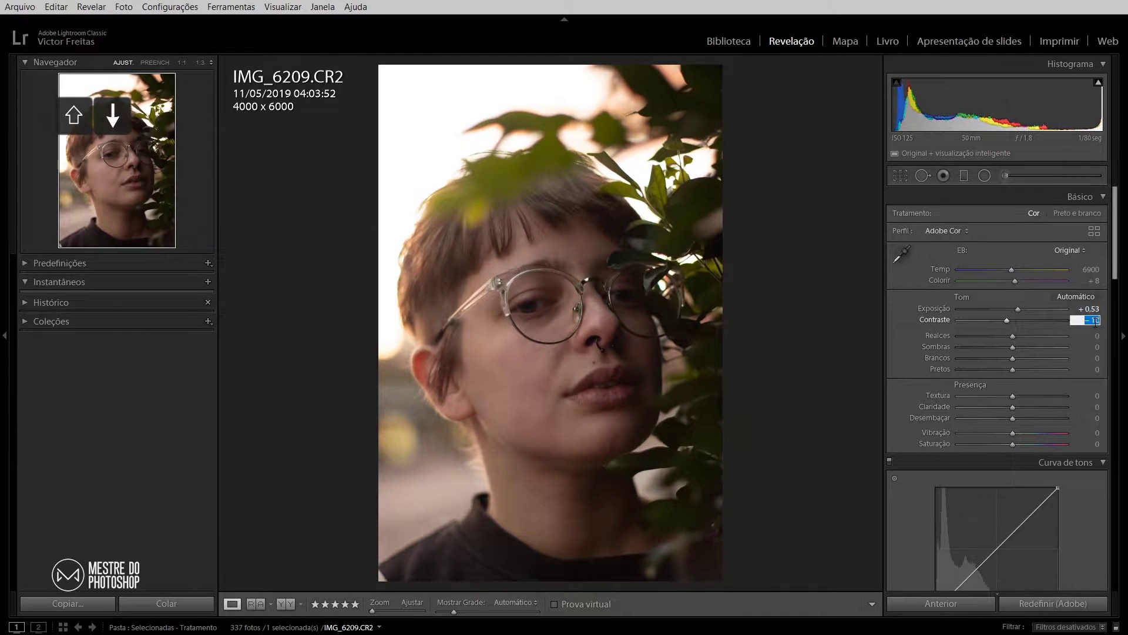
- Raise the highlights (Realces) to +20
left_click(1096, 336)
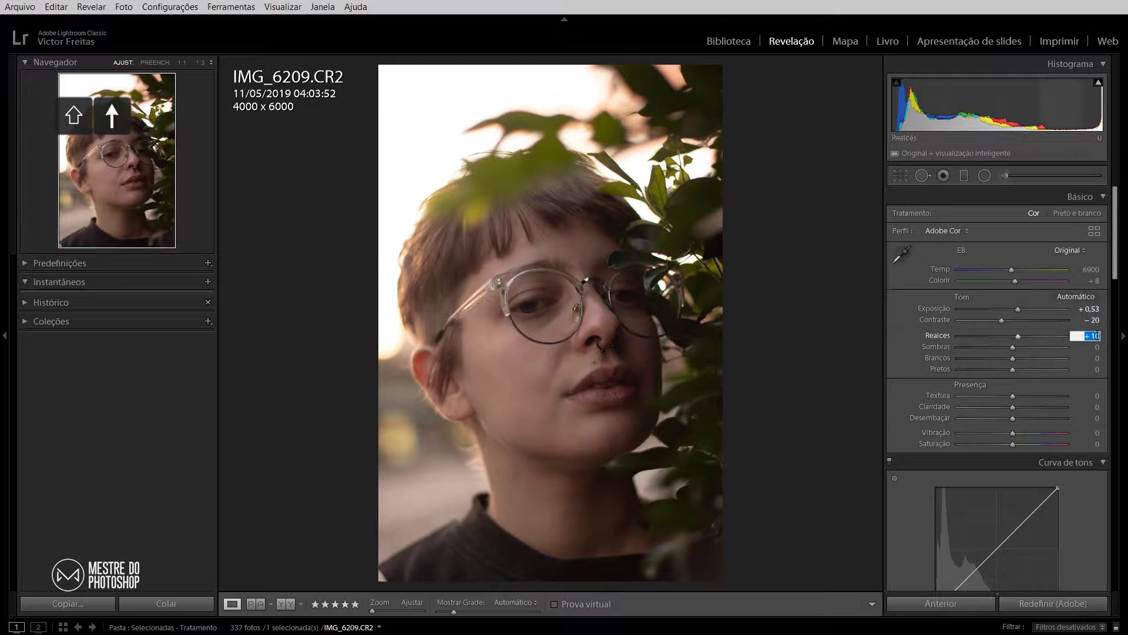
key("shift+Up")
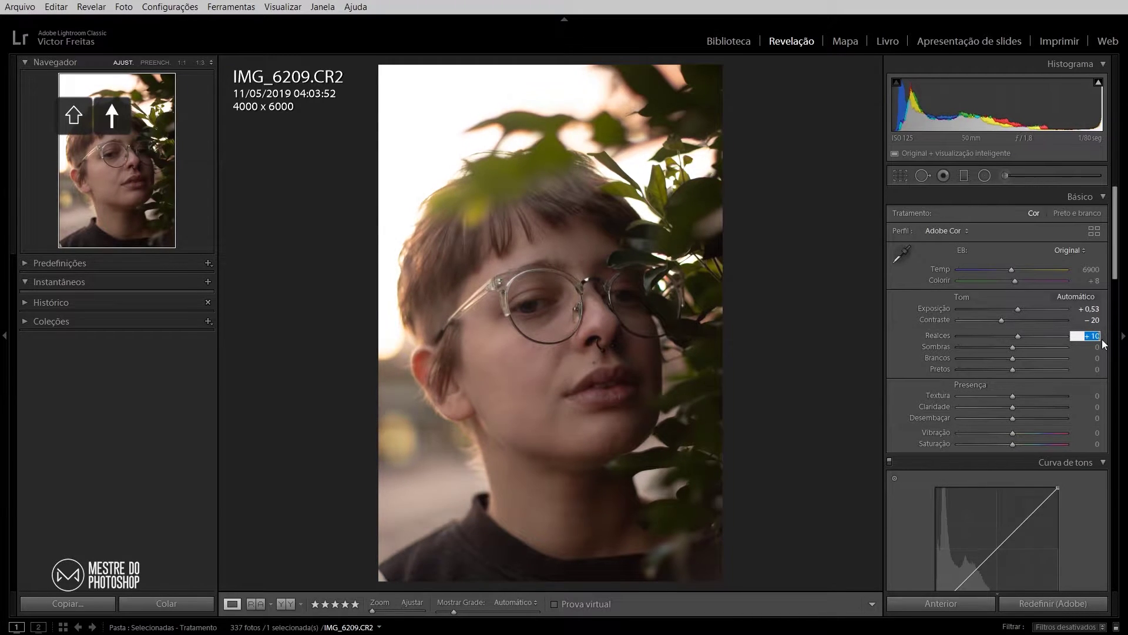
key("shift+Up")
key("shift+Up")
key("shift+Down")
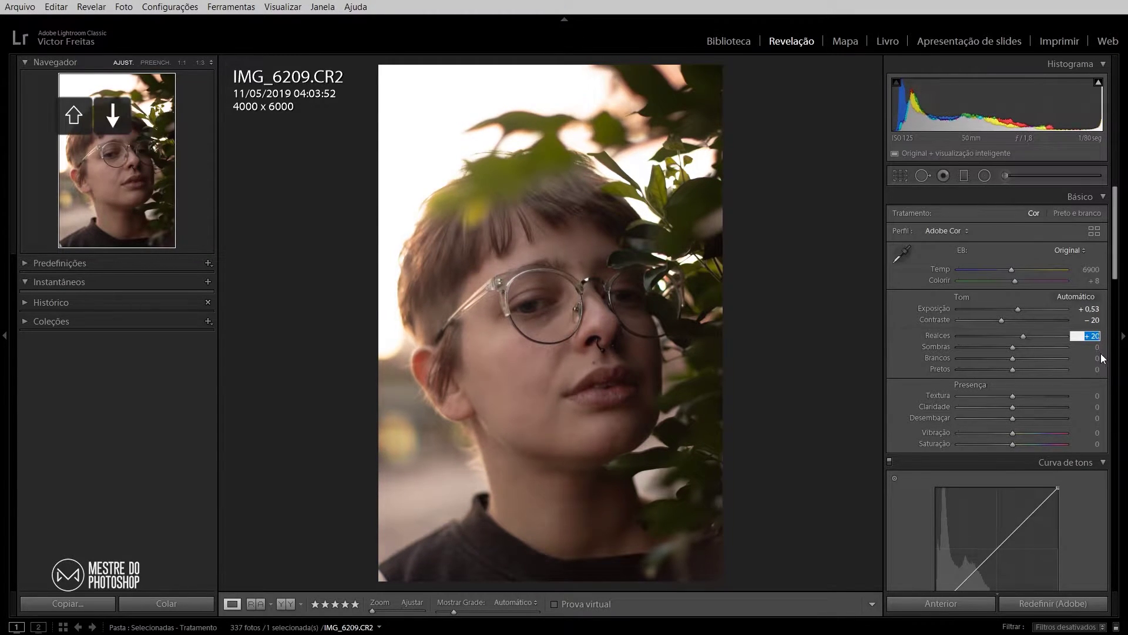
- Raise the shadows (Sombras) to +7
left_click(1098, 347)
key("shift+Up")
key("shift+Up")
key("shift+Down")
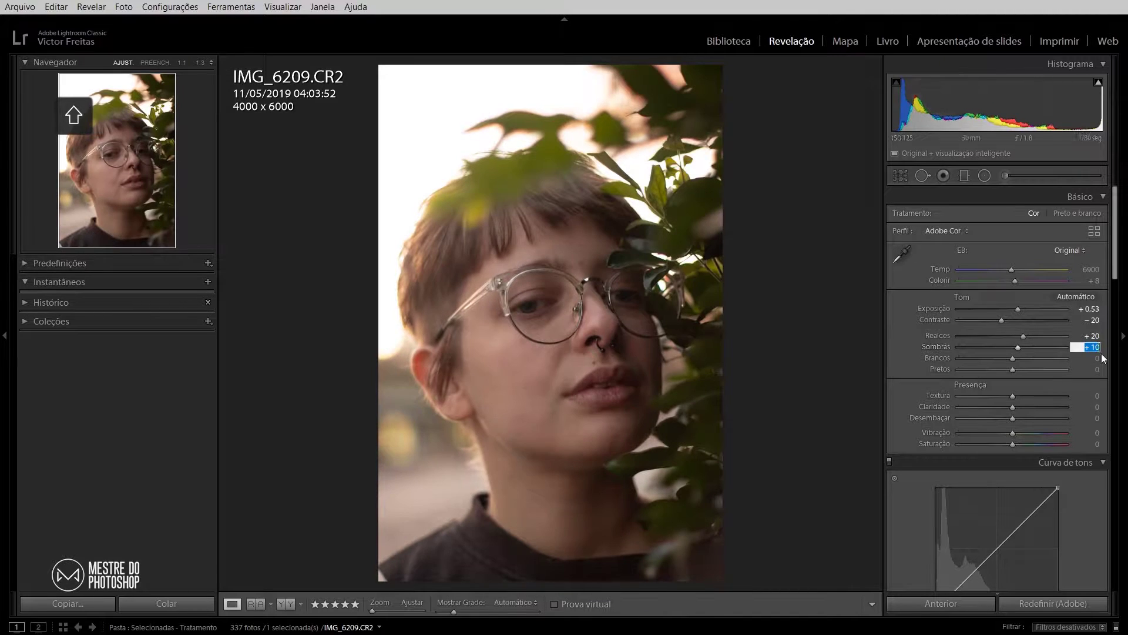
key("shift+Down")
key("shift+Up")
key("Down")
key("Down")
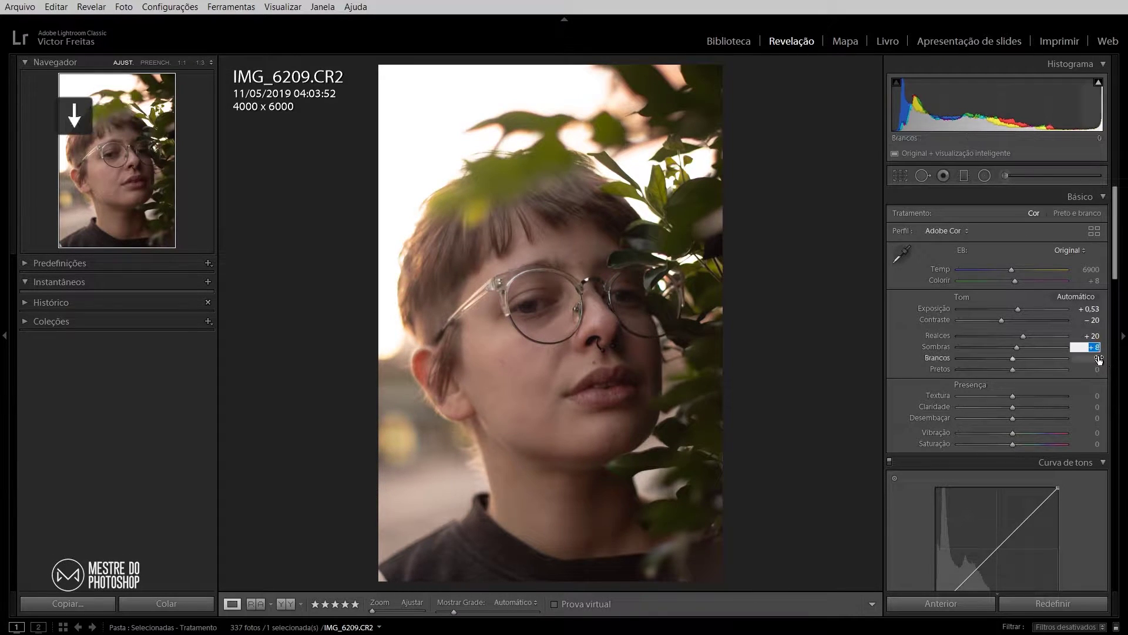
- Set the whites (Brancos) to +21 and the blacks (Pretos) to −20
left_click(1097, 359)
key("shift+Up")
key("shift+Down")
key("shift+Down")
key("shift+Down")
key("shift+Down")
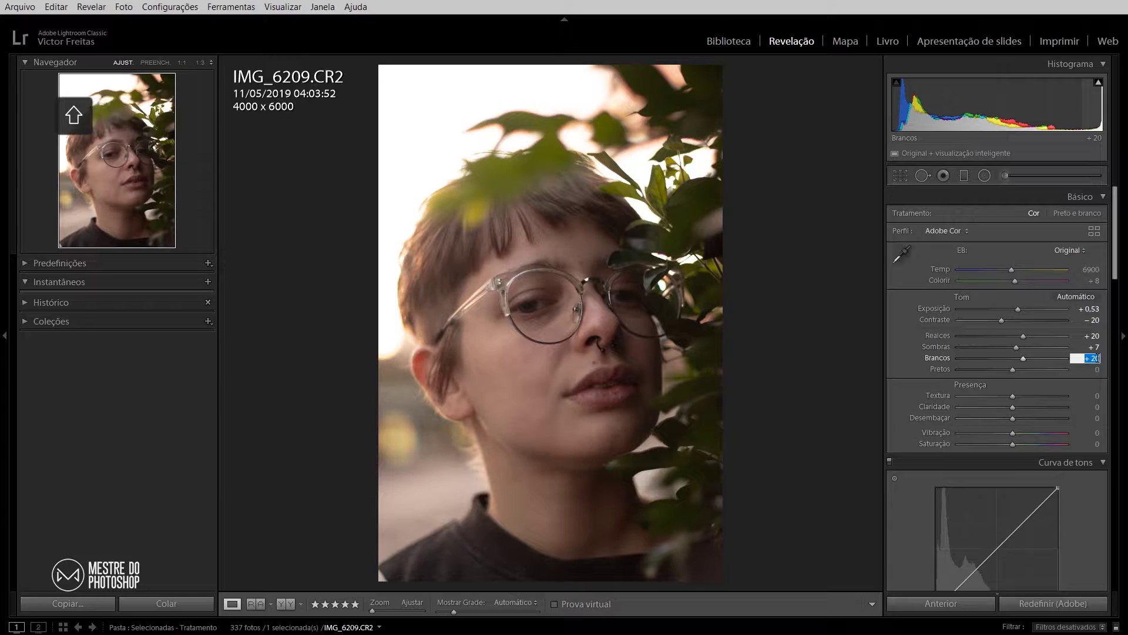
mouse_move(1007, 358)
left_mouse_down()
mouse_move(979, 360)
mouse_move(1025, 356)
left_mouse_up()
mouse_move(1013, 369)
left_mouse_down()
mouse_move(990, 370)
mouse_move(1001, 366)
left_mouse_up()
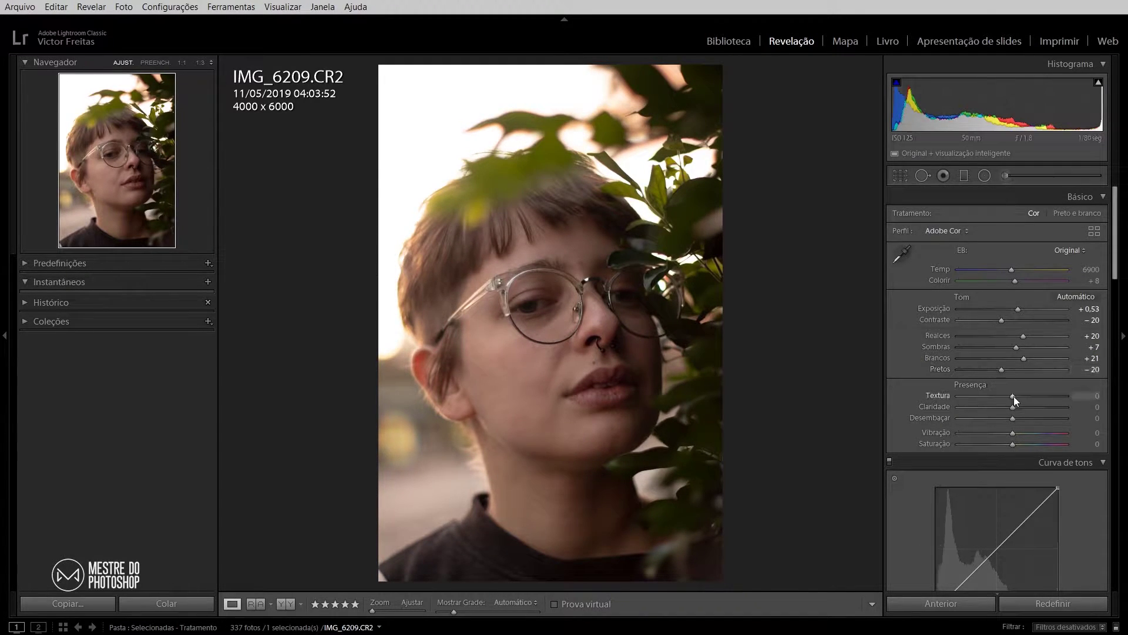
- Set the texture to +40 and the clarity to +5 while judging the face's skin at 1:1
left_click(1094, 395)
left_click_drag(491, 307, 705, 381)
left_click_drag(662, 322, 662, 371)
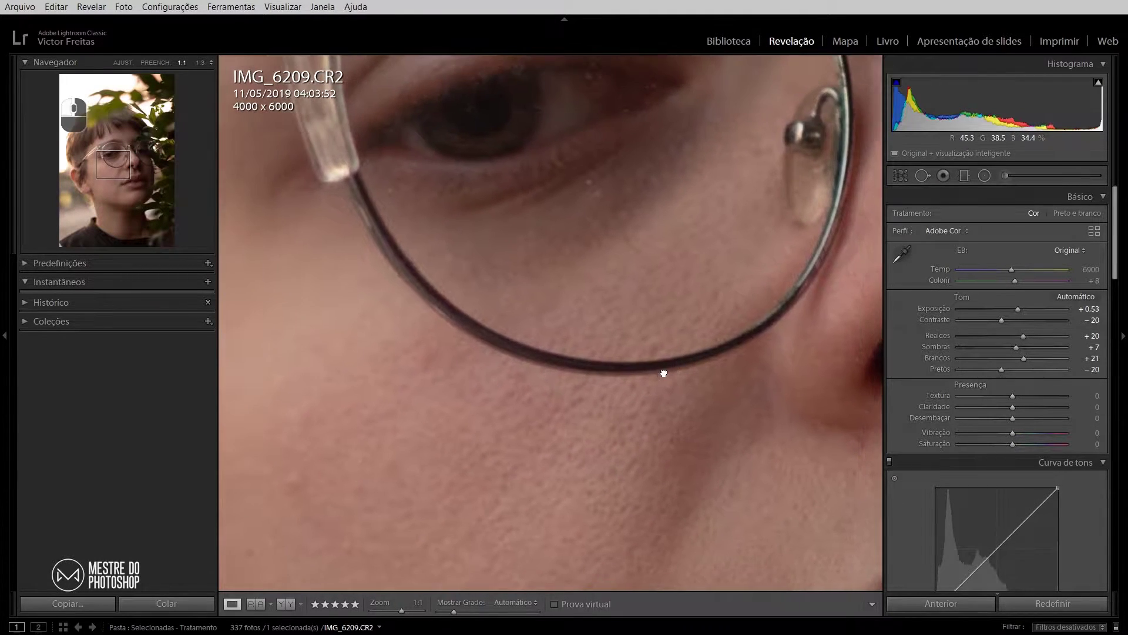
left_click(1094, 396)
key("shift+Up")
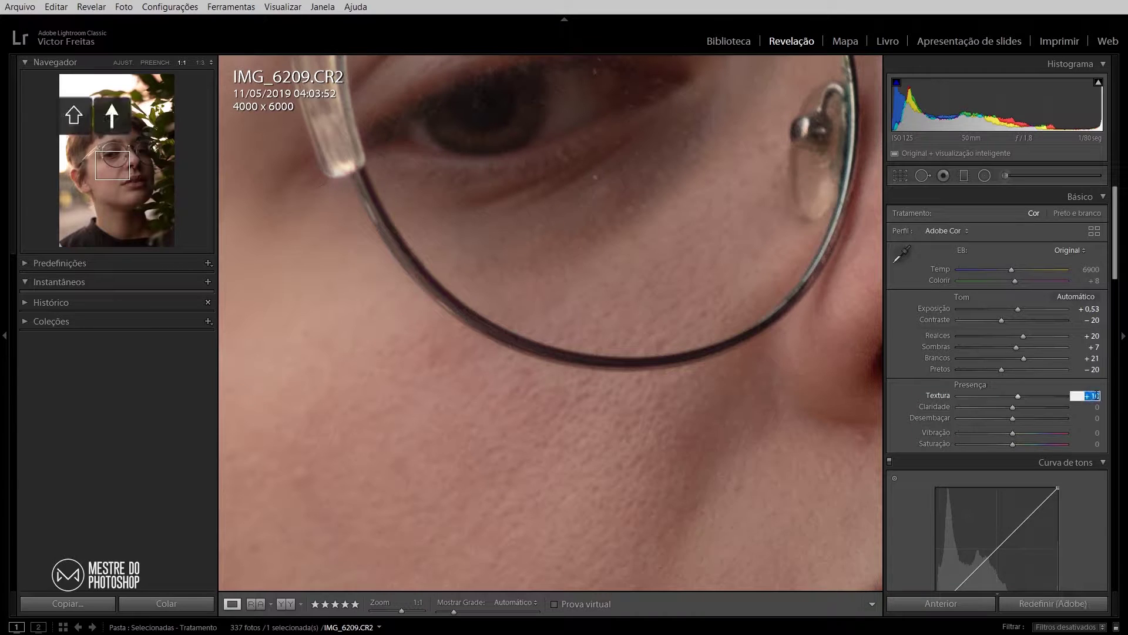
key("Tab")
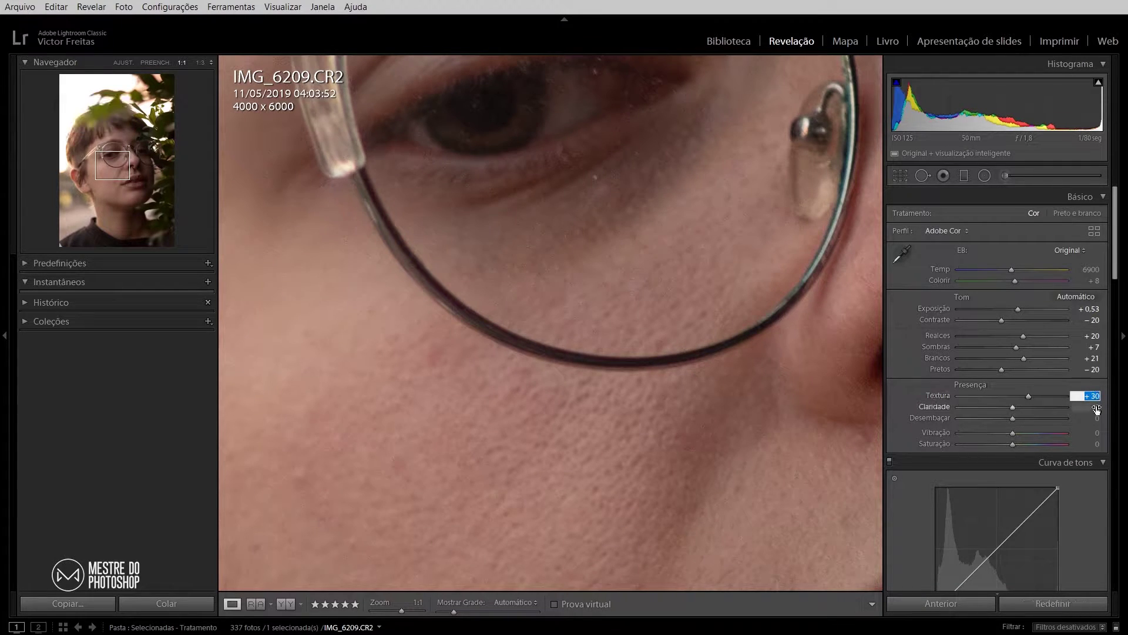
type("5")
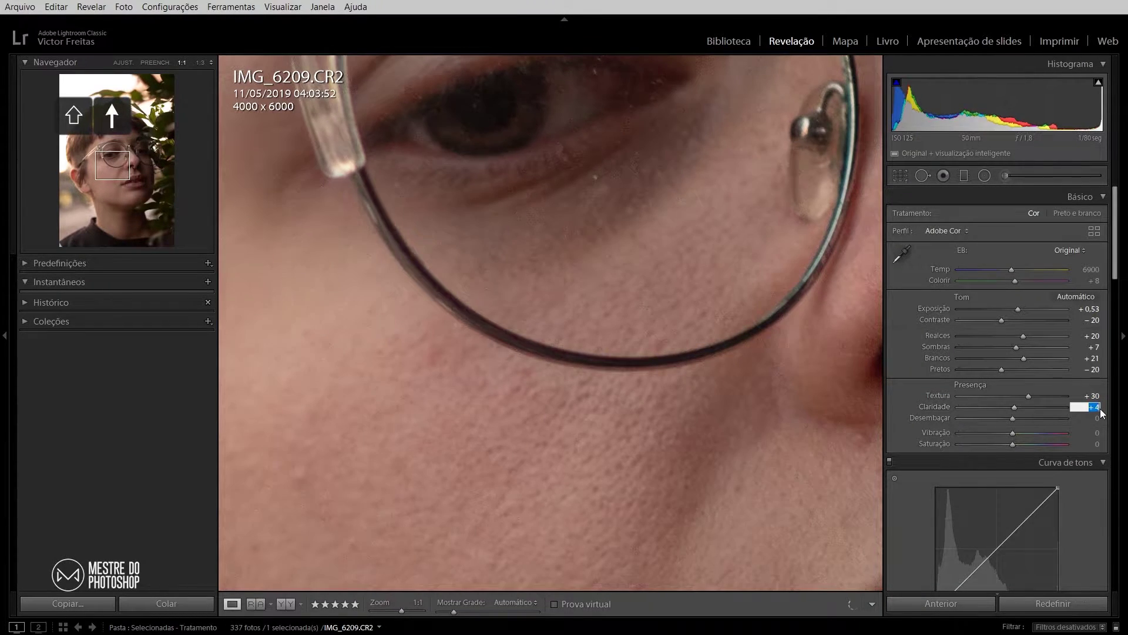
left_click(1096, 396)
key("shift+Up")
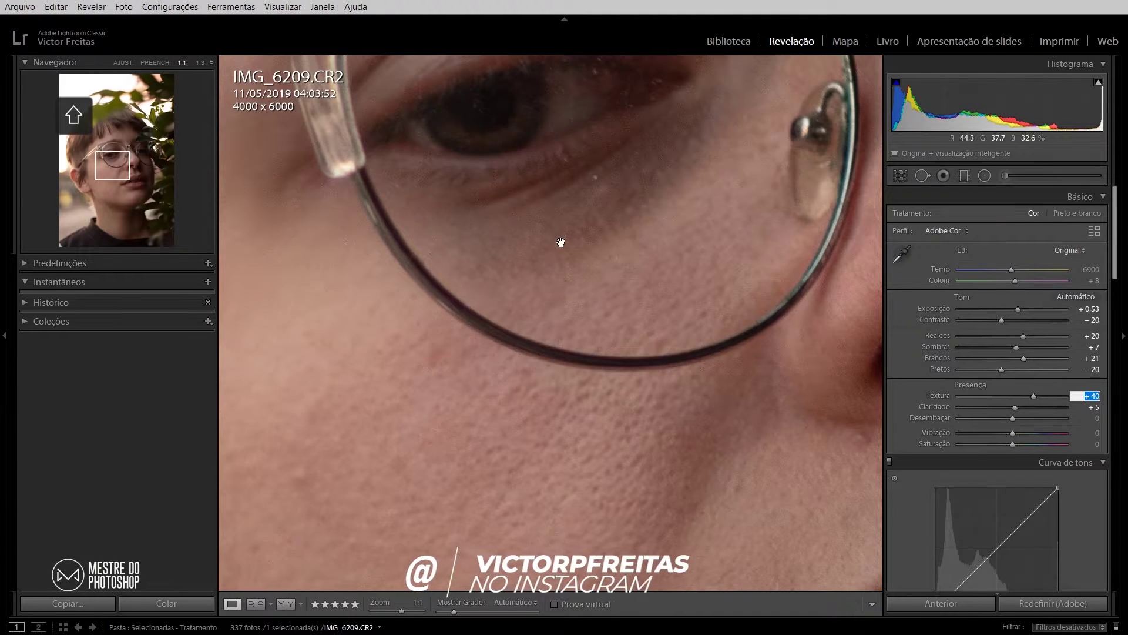
- Examine the skin detail around the eye, cheek and mouth at 1:1, and return to the full photo
left_click(547, 249)
left_click(514, 298)
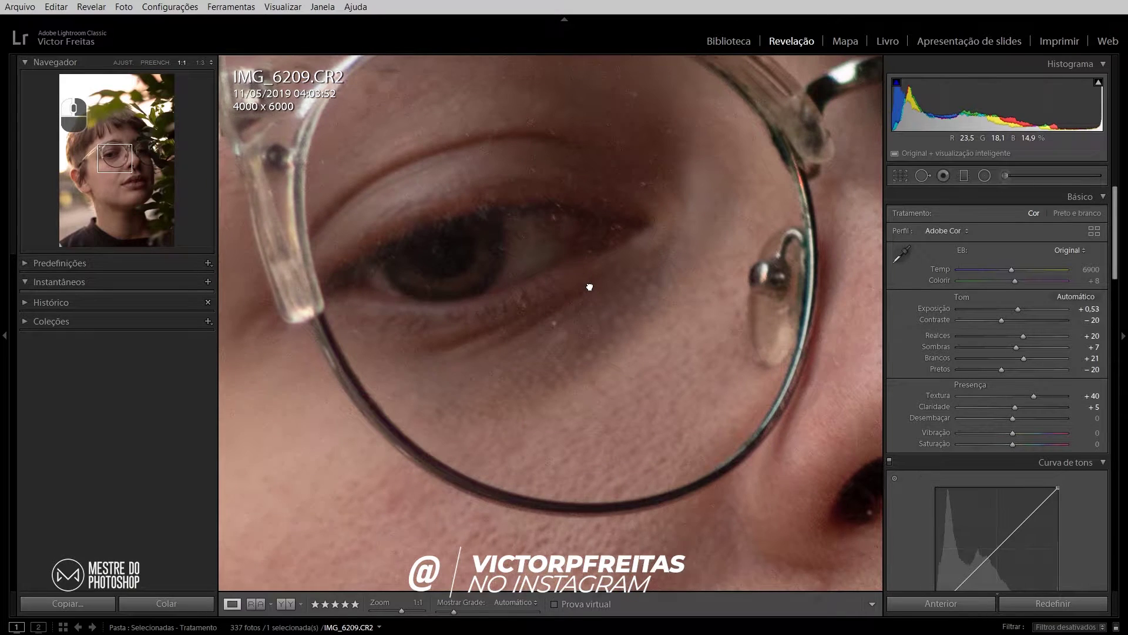
left_click_drag(590, 286, 733, 475)
left_click_drag(437, 363, 608, 68)
left_click_drag(678, 438, 421, 122)
left_click_drag(644, 284, 599, 319)
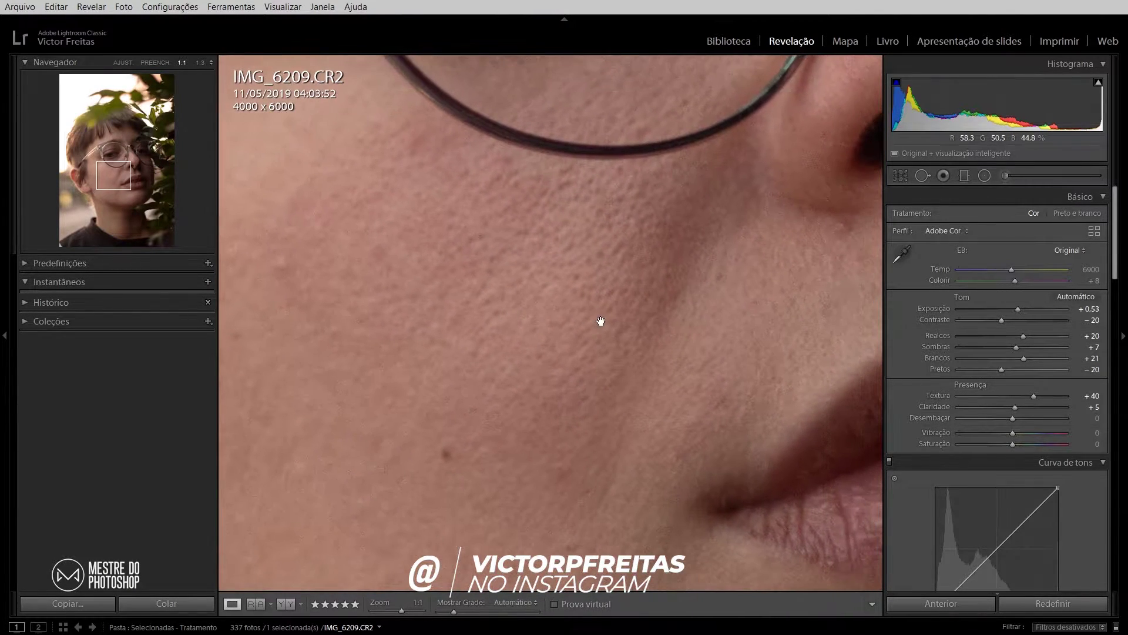
scroll(1096, 509, "down", 5)
scroll(1084, 360, "up", 5)
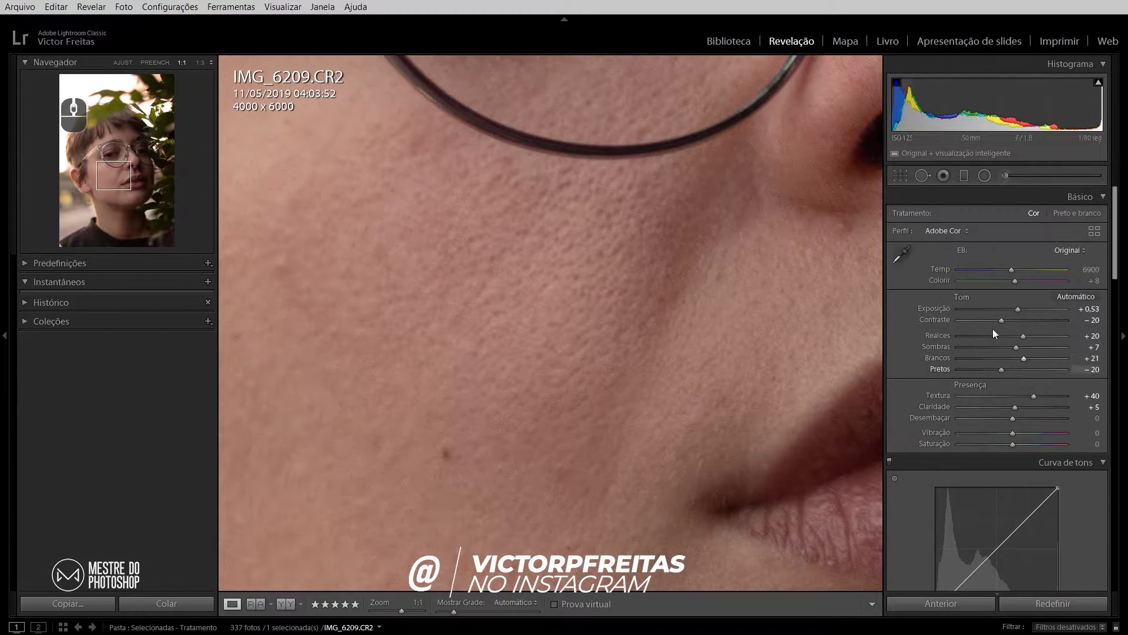
left_click(722, 287)
- Use the tone curve's targeted adjustment to lift the midtones to about 49,7 / 53,7 % and add a shadow point at about 9,8 / 10,2 %
scroll(1083, 483, "down", 5)
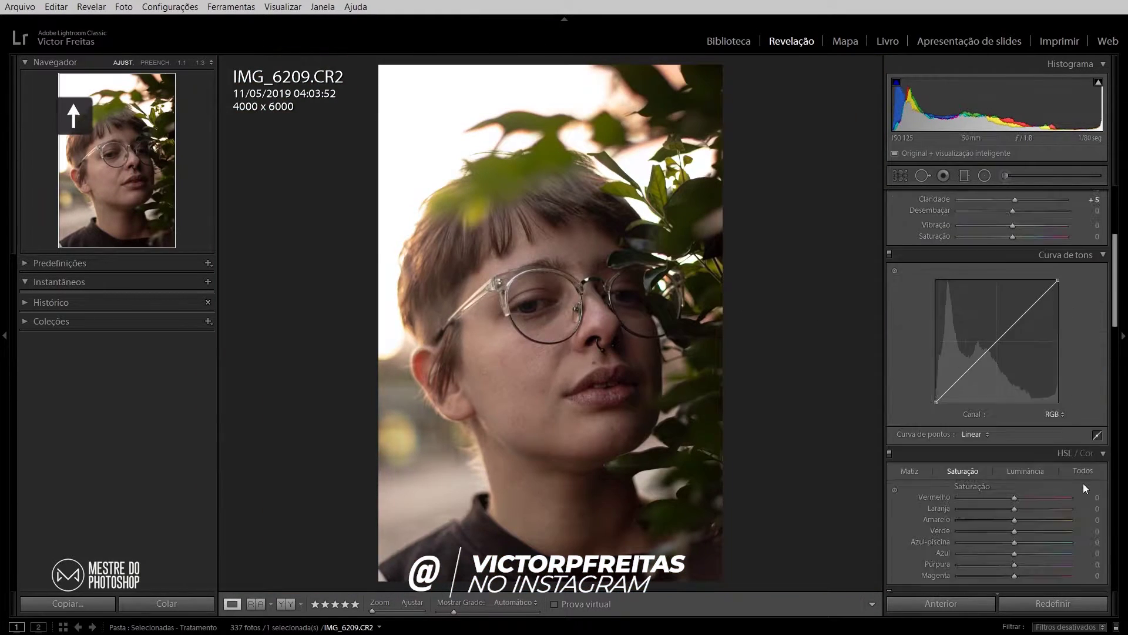
left_click(894, 271)
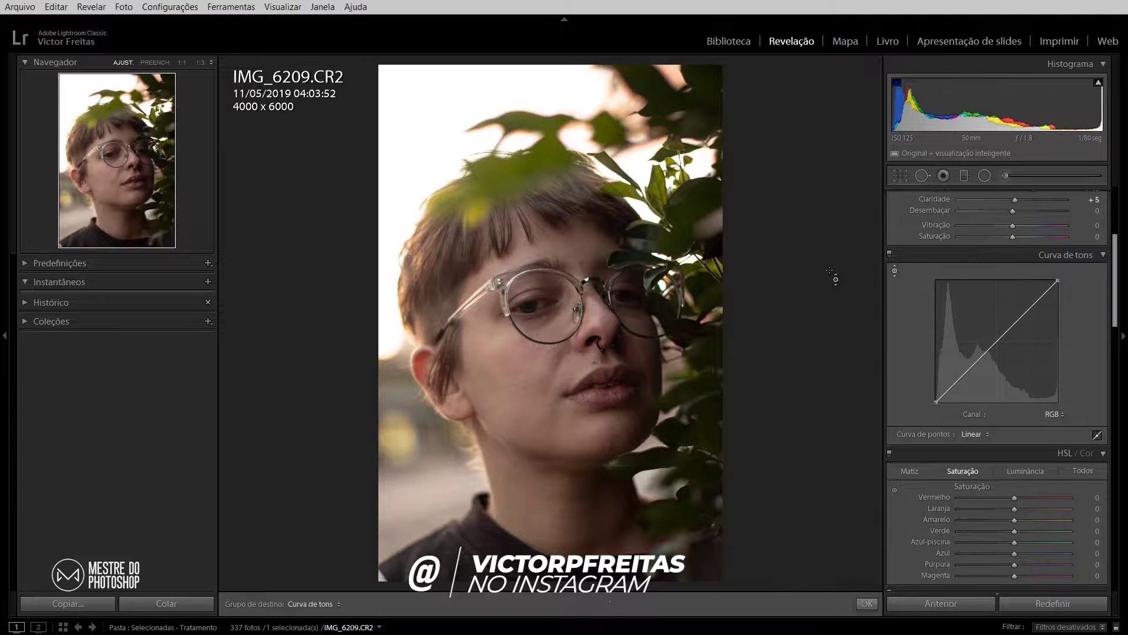
left_click_drag(577, 382, 577, 370)
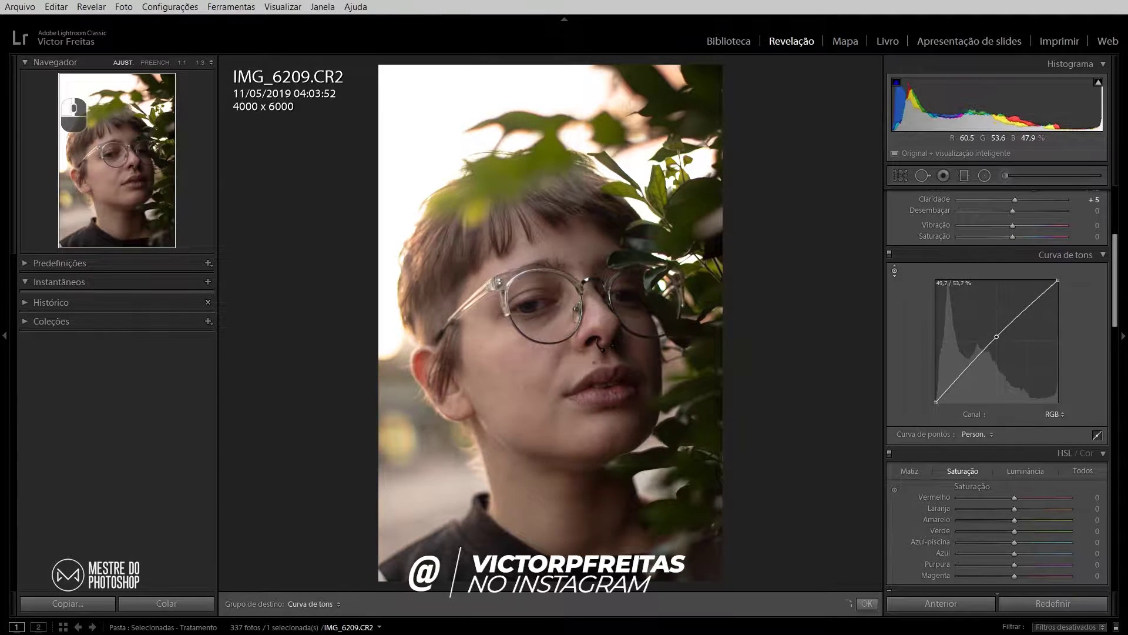
left_click_drag(649, 368, 649, 383)
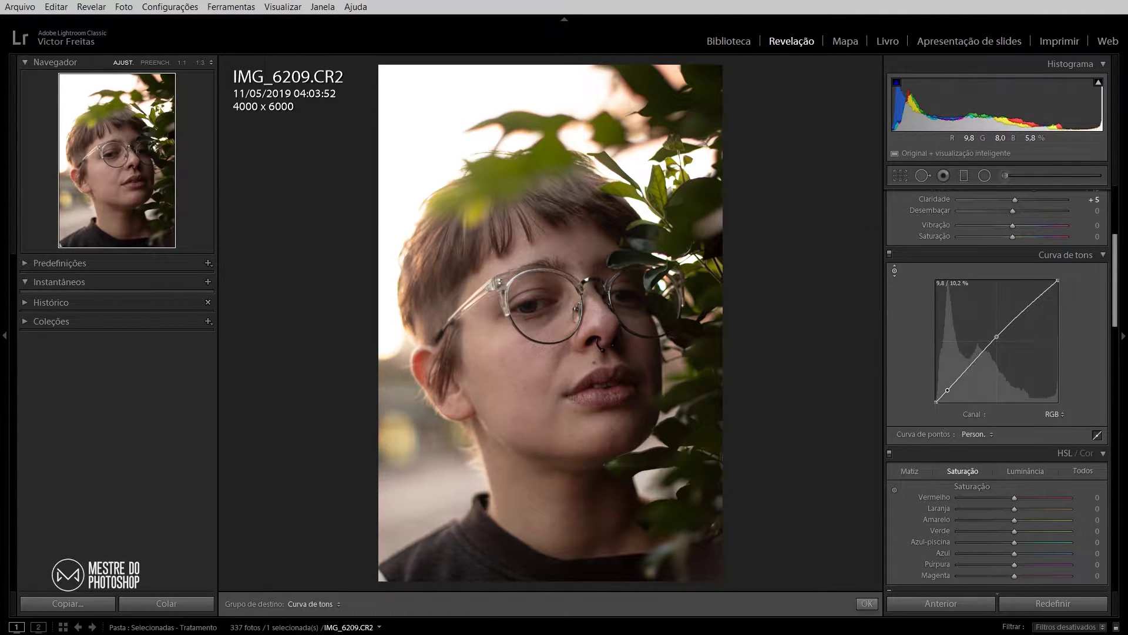
left_click_drag(539, 318, 539, 306)
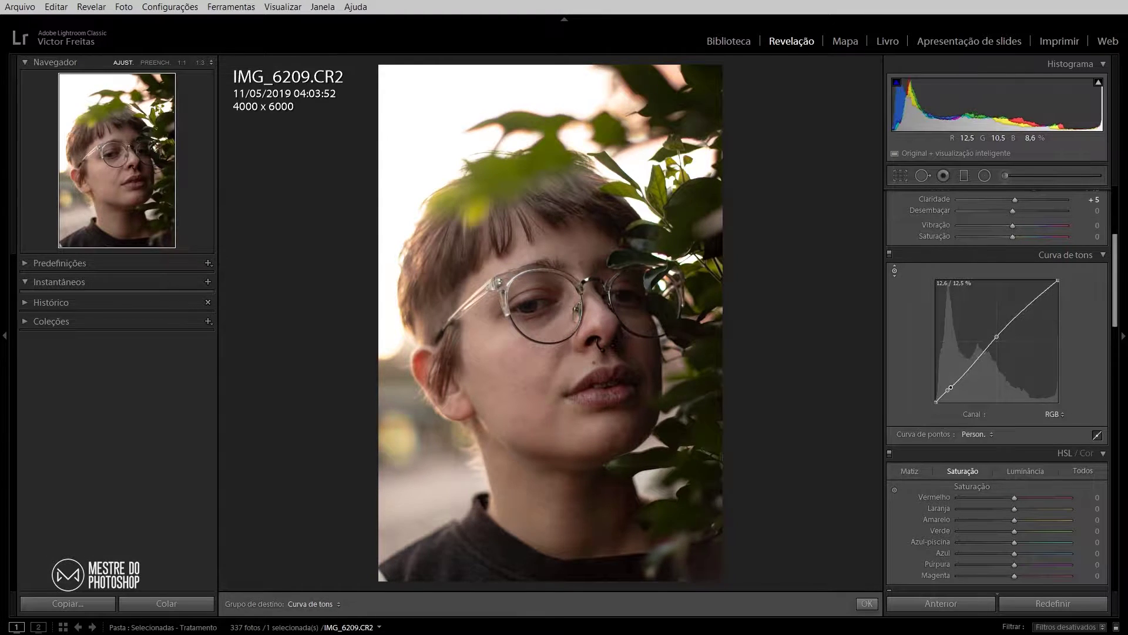
key("ctrl+z")
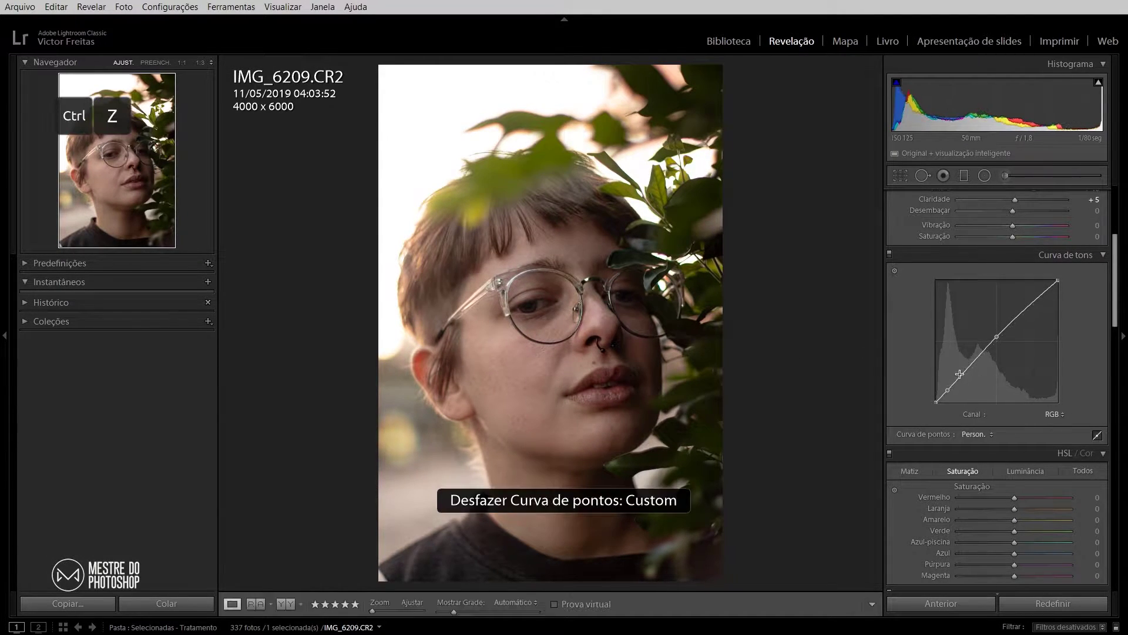
- Refine the RGB tone curve's midtone and shadow points, and place a highlight point at about 72,9 / 72,2 % on the red channel's curve
left_click_drag(999, 336, 999, 334)
left_click_drag(942, 390, 958, 379)
left_click_drag(1044, 292, 1025, 313)
left_click(1057, 415)
left_click(1031, 445)
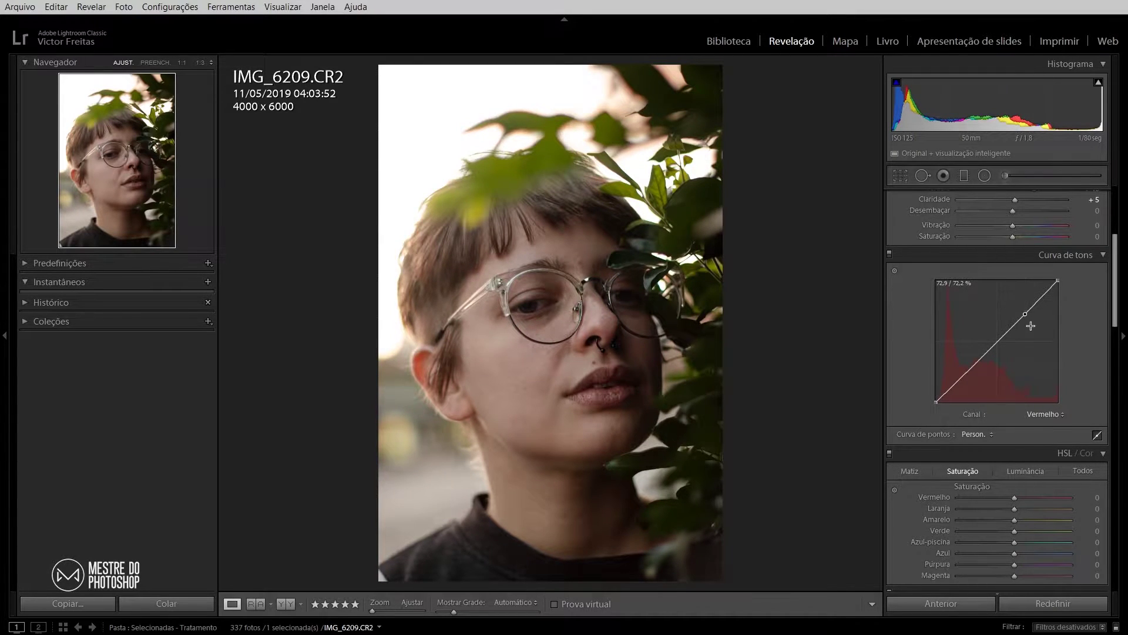
- Add a highlight point at about 67,1 / 67,1 % on the green channel's tone curve
left_click(1048, 415)
left_click(1034, 458)
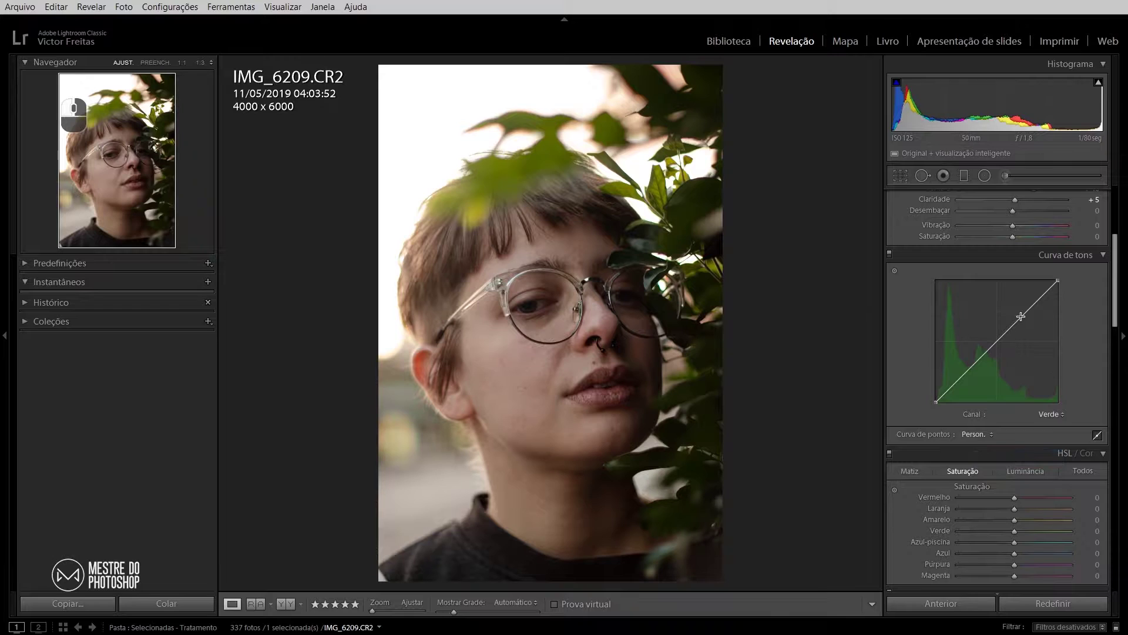
left_click_drag(1025, 315, 1018, 321)
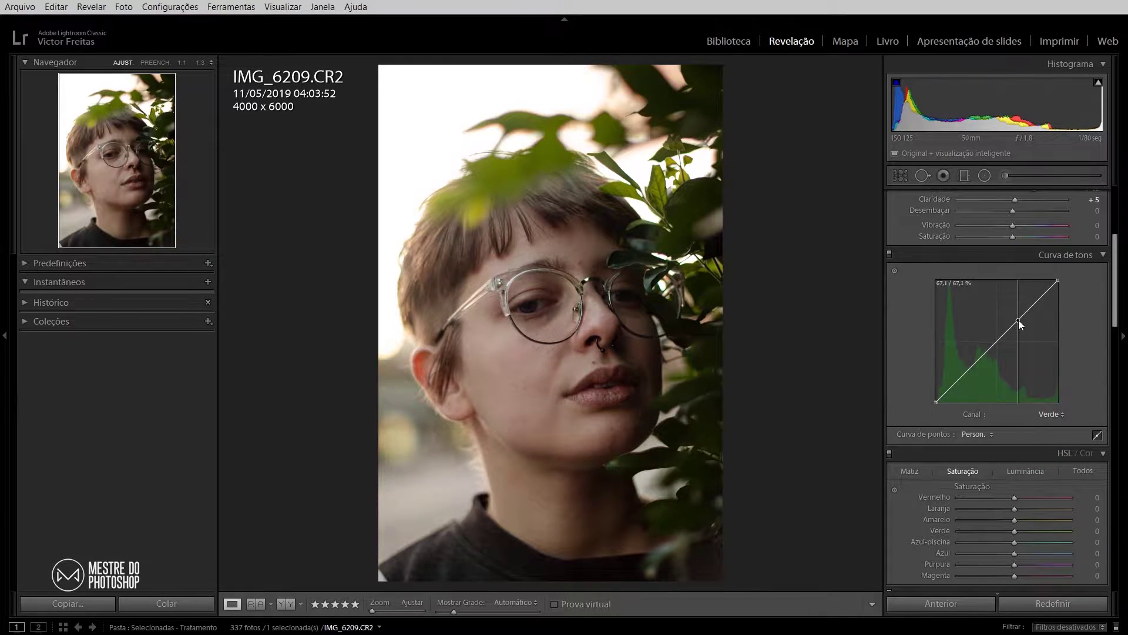
- Add a highlight point at about 68,6 / 67,1 % and a darker point near the shadows on the blue channel's tone curve
left_click(1051, 414)
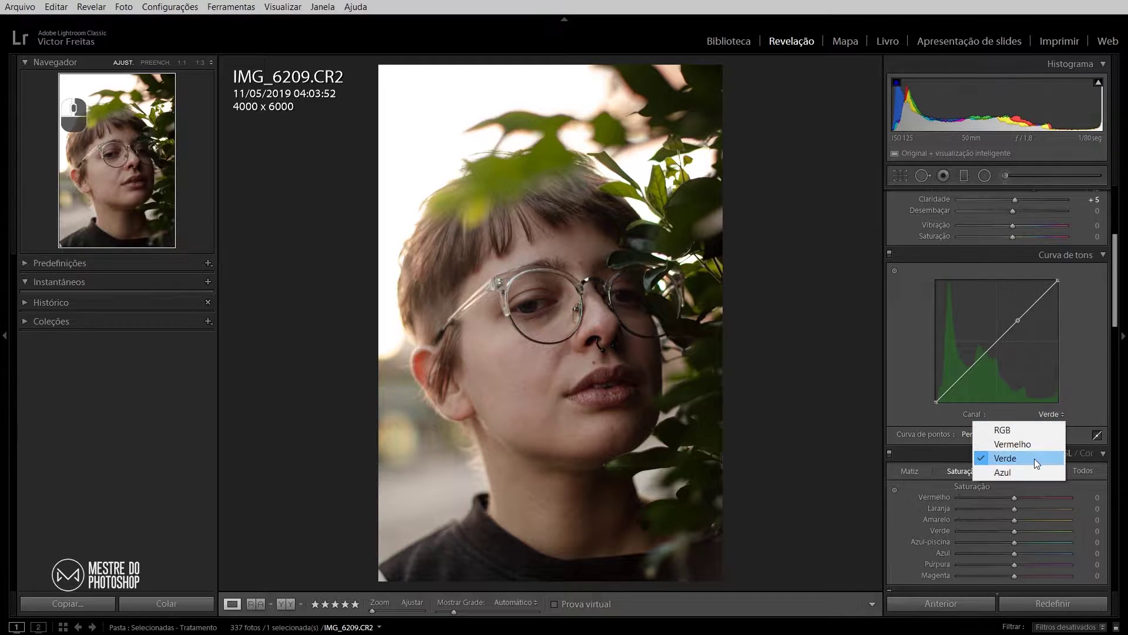
left_click(1012, 472)
left_click_drag(1020, 319, 1020, 320)
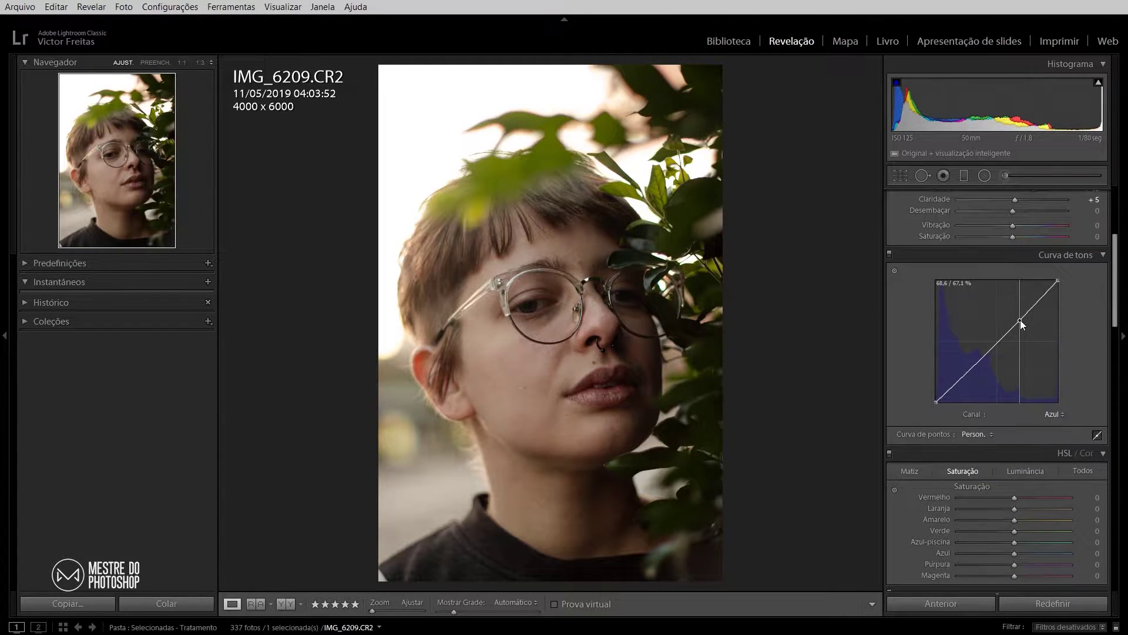
left_click_drag(973, 370, 971, 369)
- Compare the photo repeatedly with and without the tone curve adjustments, leaving them enabled
left_click(890, 253)
left_click(889, 253)
left_click(890, 254)
left_click(890, 253)
left_click(889, 253)
left_click(890, 253)
left_click(890, 253)
left_click(890, 253)
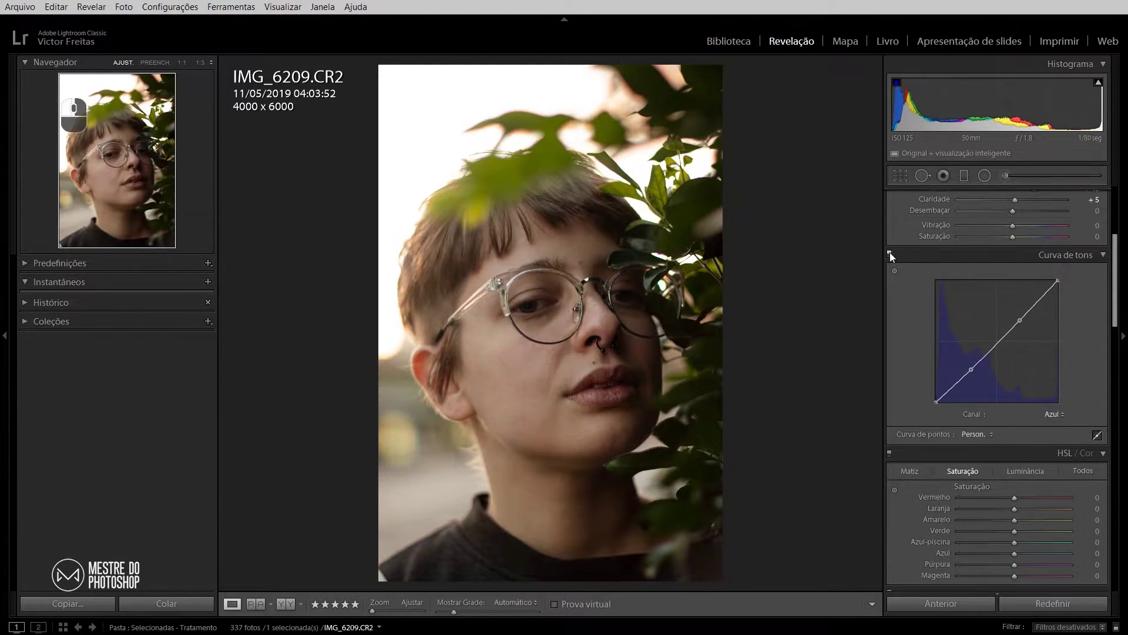
scroll(1077, 305, "down", 3)
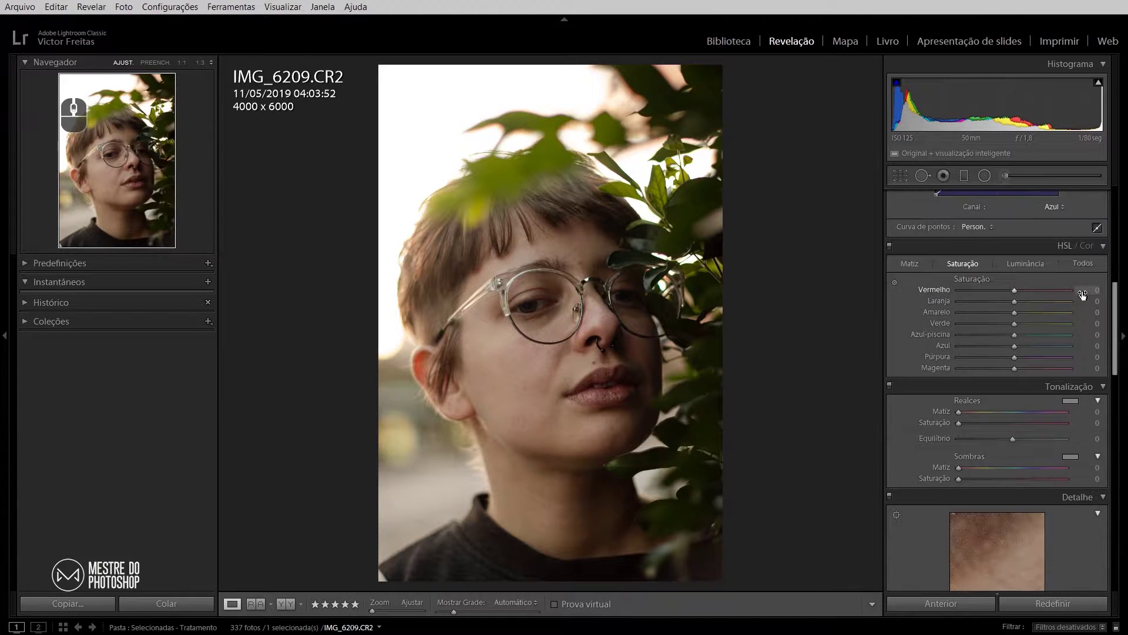
- Using targeted adjustment on the leaves, skin and lips, set the hues to yellow +61, green +41, orange +2 and red −5
left_click(912, 264)
left_click(894, 281)
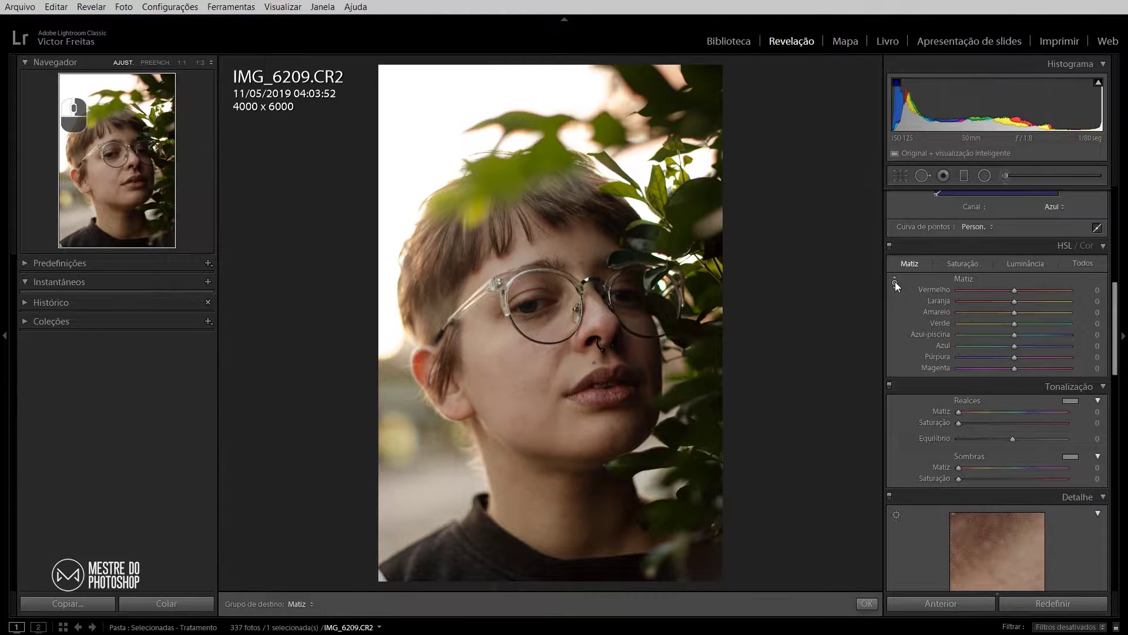
left_click_drag(550, 149, 550, 149)
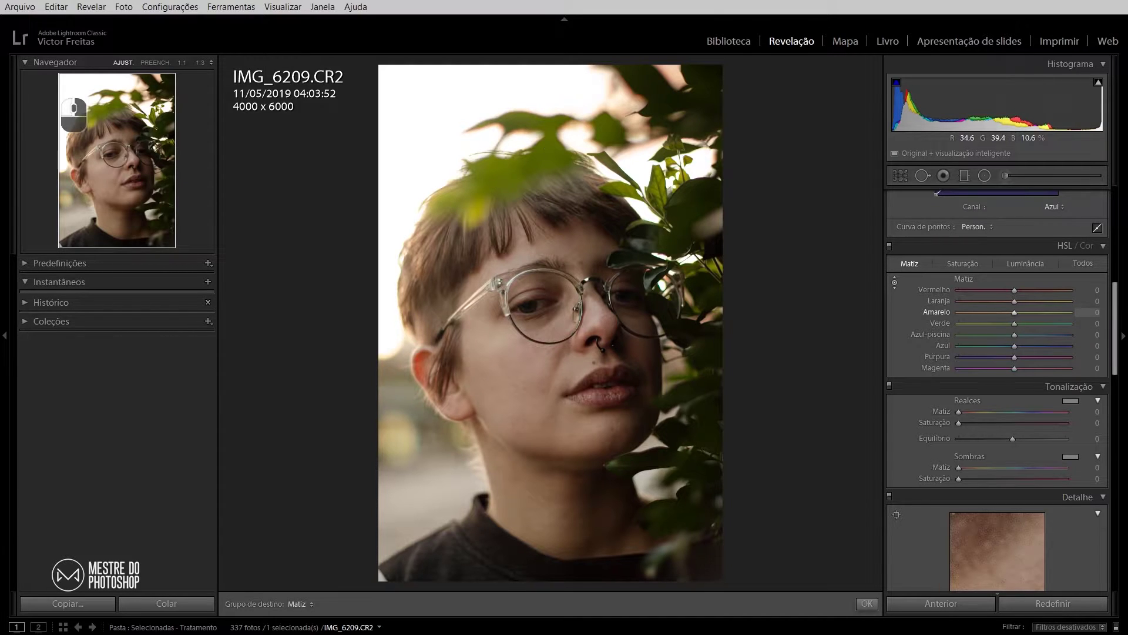
left_click_drag(550, 204, 550, 196)
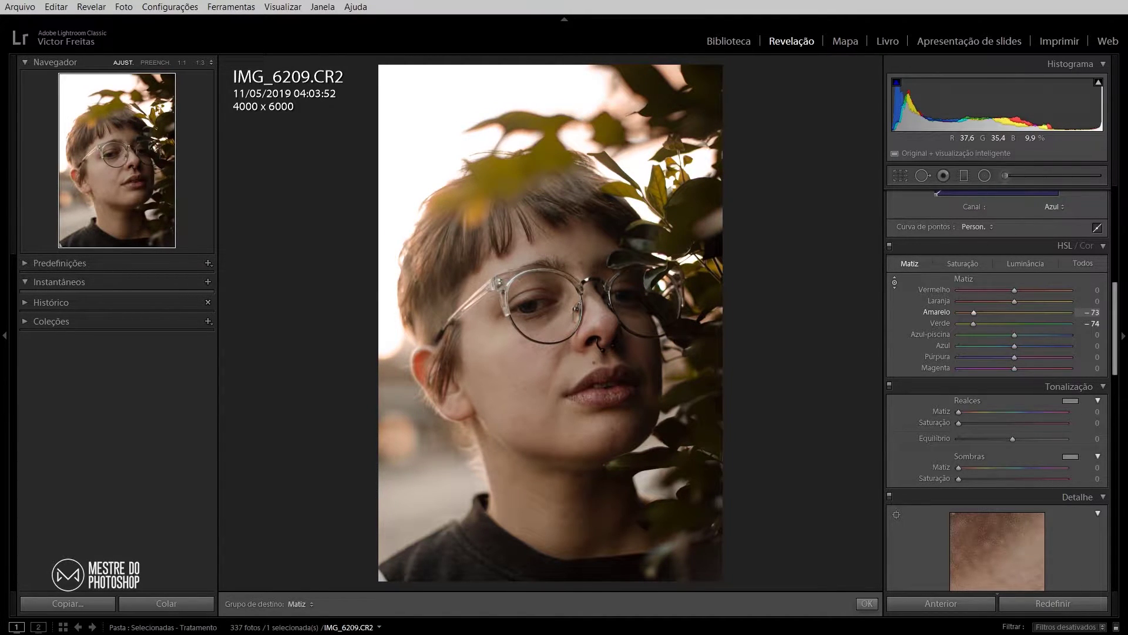
left_click_drag(550, 192, 551, 94)
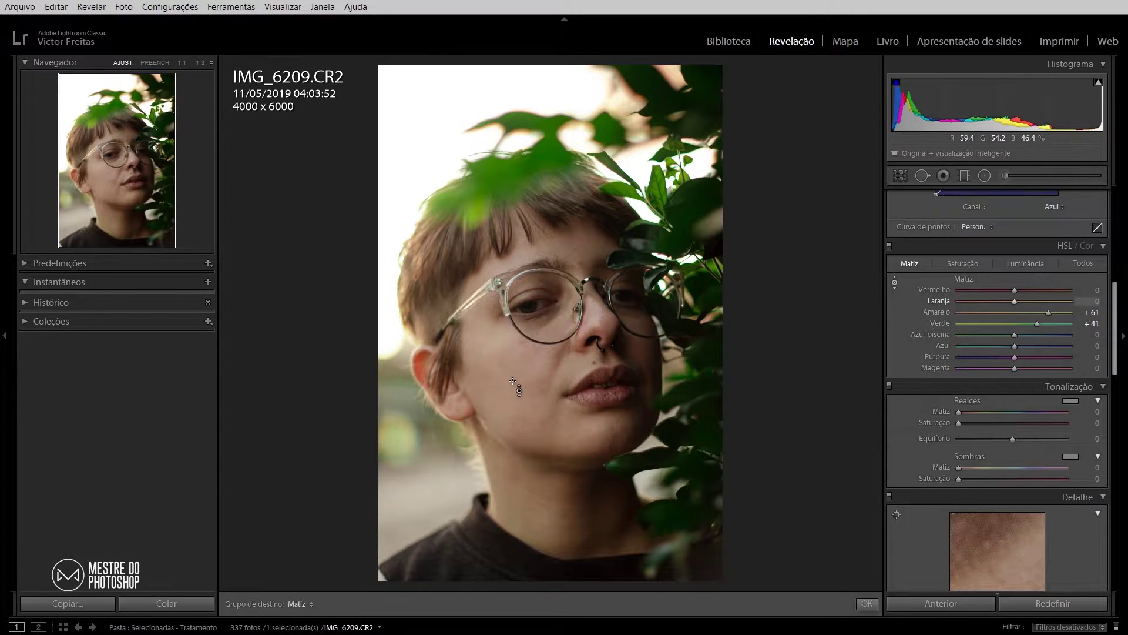
left_click_drag(517, 382, 516, 376)
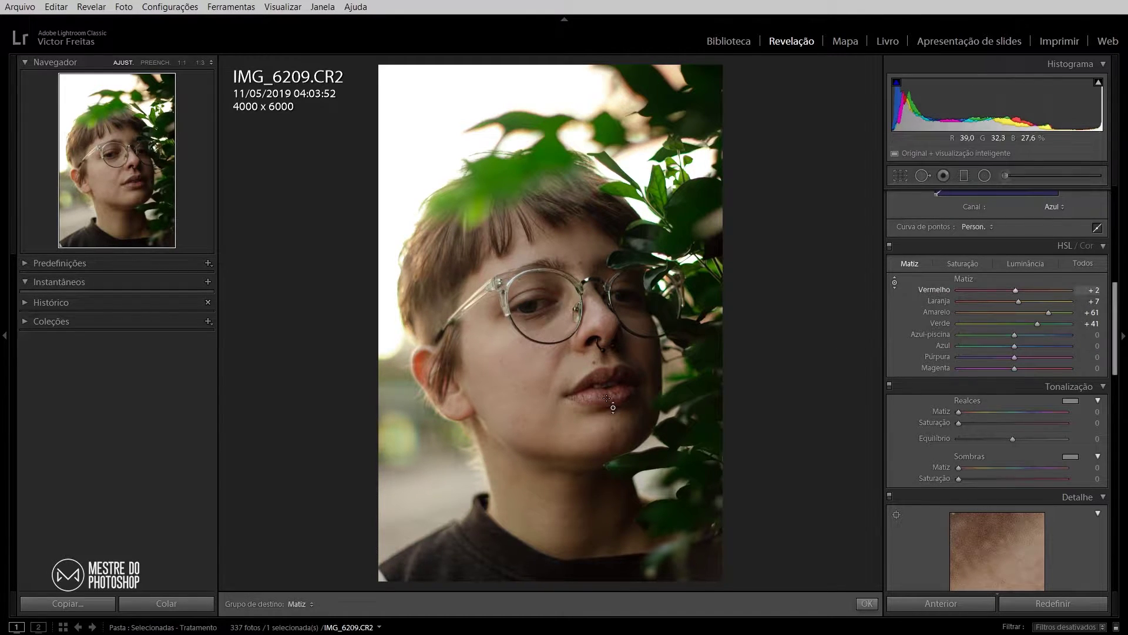
left_click_drag(615, 390, 615, 384)
- Compare the photo repeatedly with and without the HSL hue adjustments, leaving them enabled
left_click(889, 246)
left_click(889, 246)
left_click(889, 246)
left_click(889, 246)
left_click(889, 245)
left_click(889, 245)
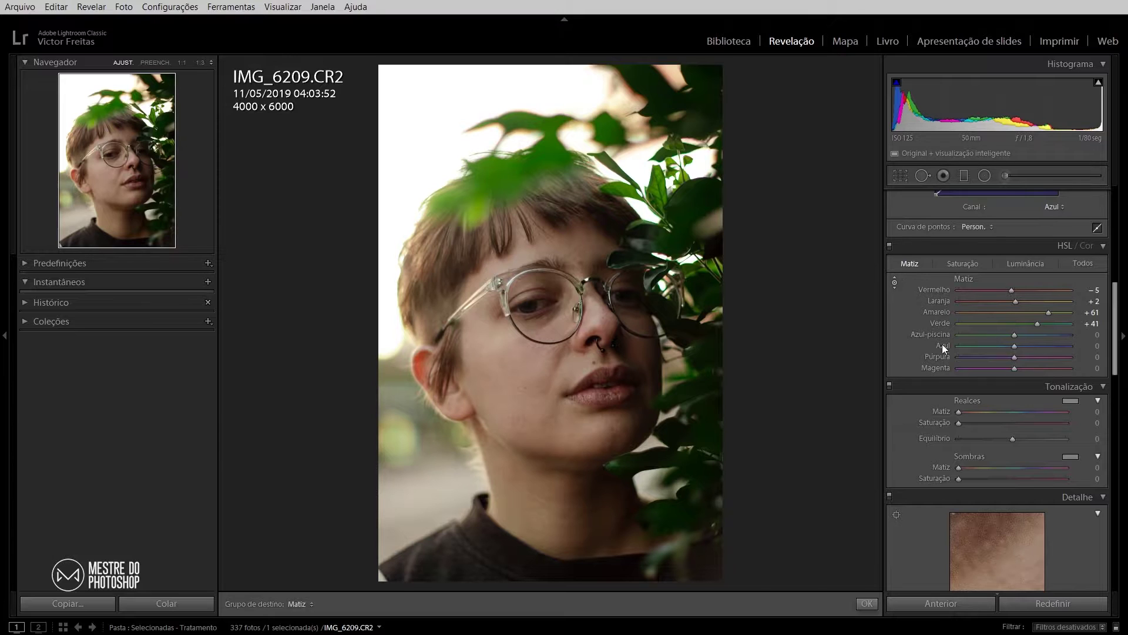
- Lower the saturation of the leaves' color with targeted adjustment and slightly raise the orange saturation
left_click(965, 264)
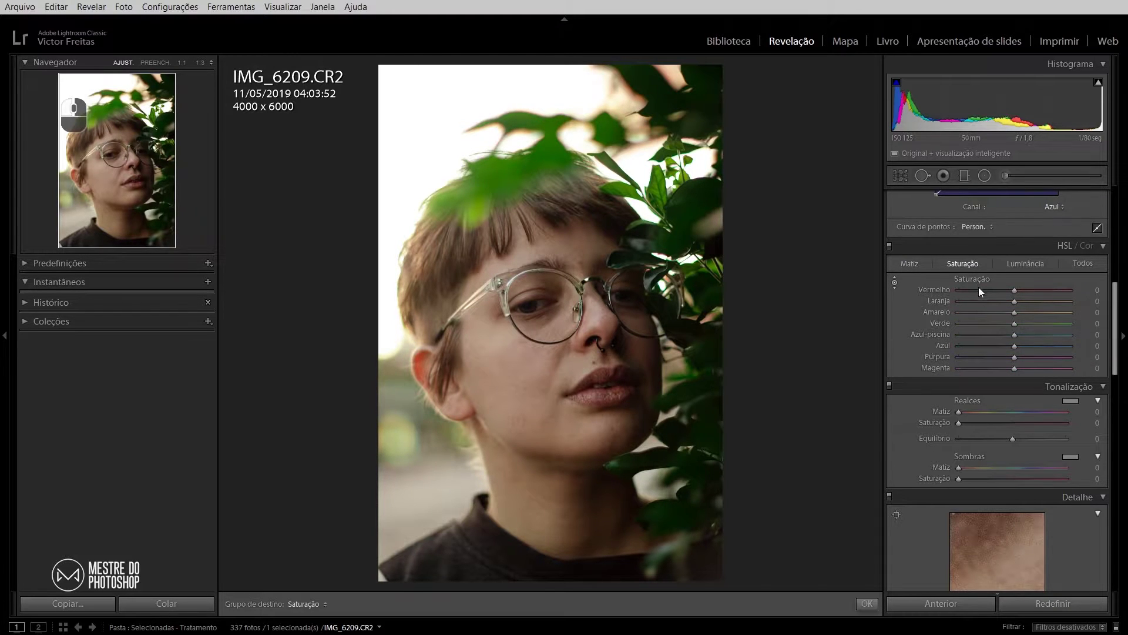
double_click(895, 282)
left_click_drag(509, 172, 510, 214)
left_click_drag(1014, 301, 1024, 290)
- Set the luminance to yellow −18 and green −20 on the leaves, and orange +20 and red +11 on the skin and lips
left_click(1008, 263)
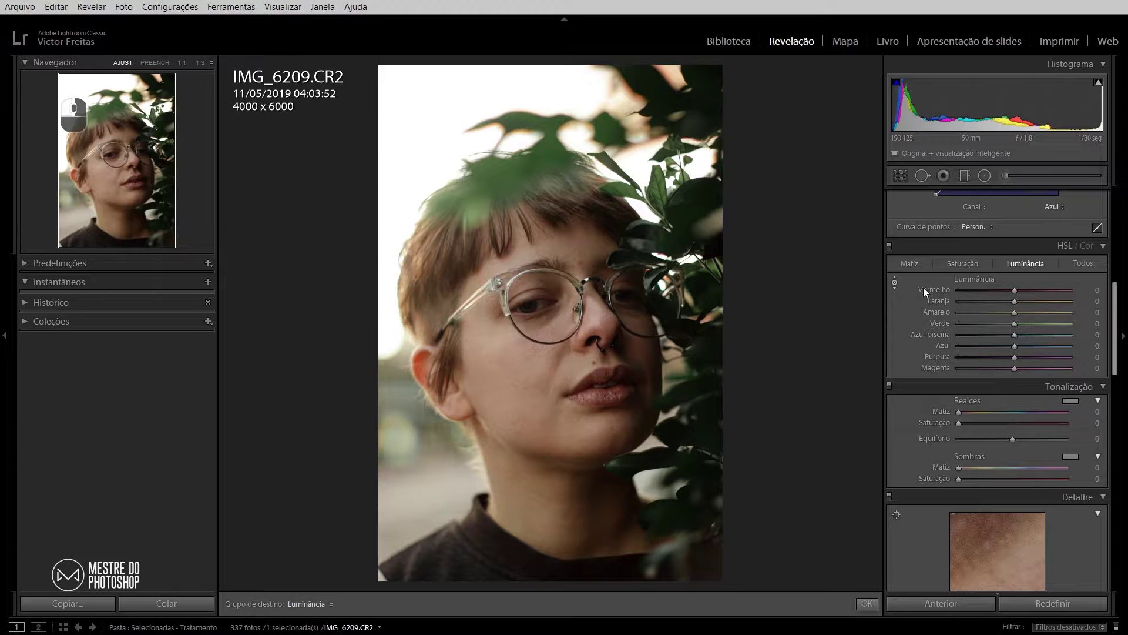
left_click_drag(510, 193, 509, 202)
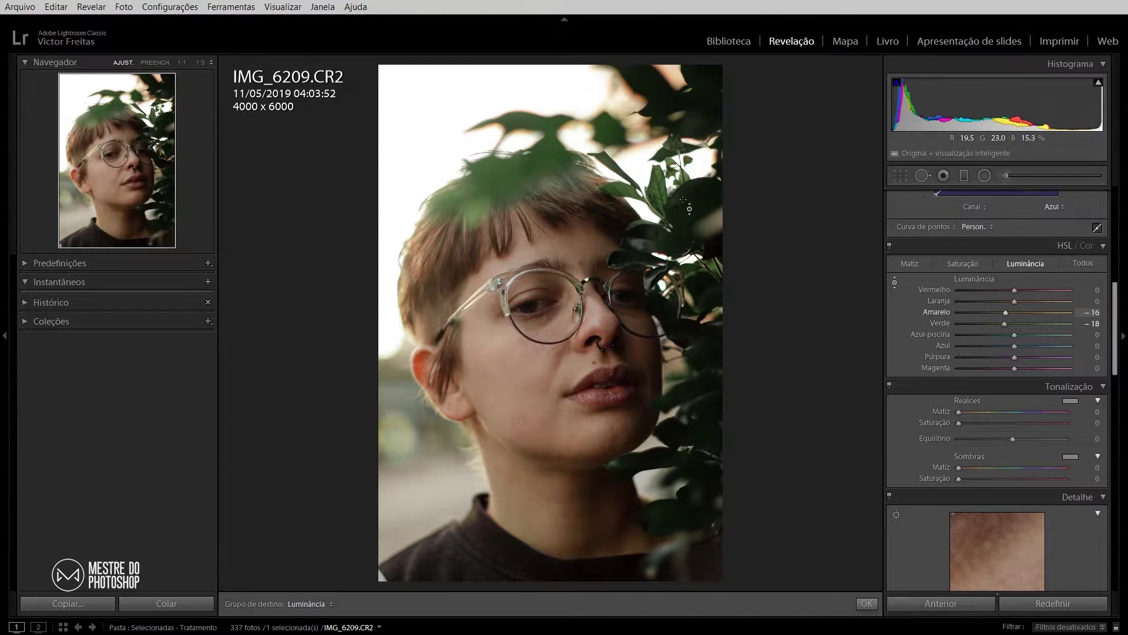
left_click_drag(704, 195, 704, 208)
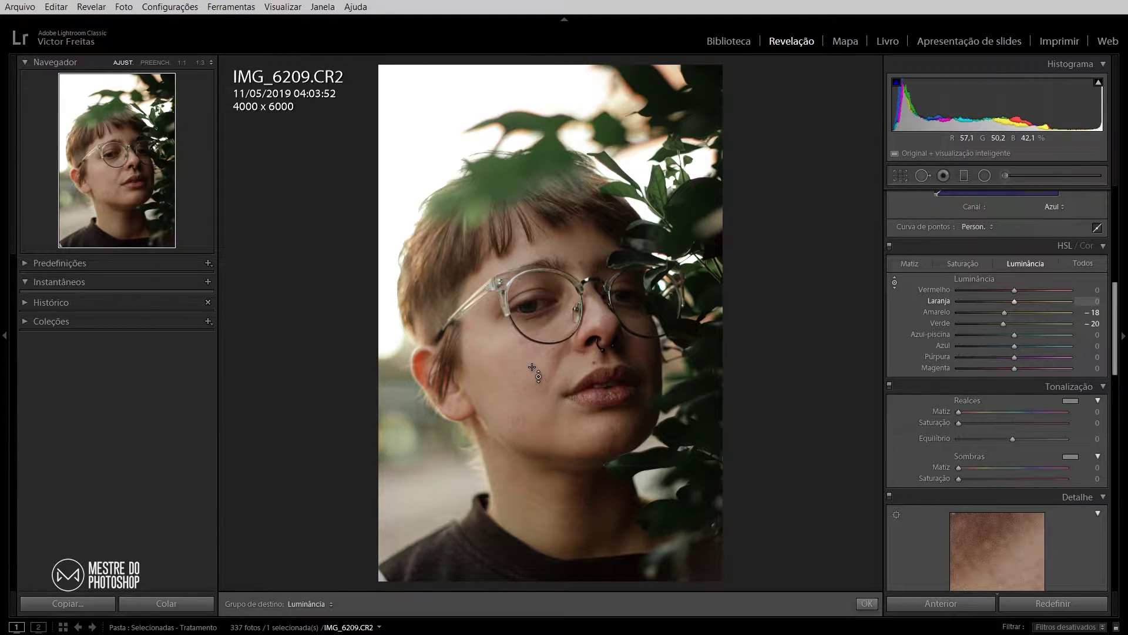
left_click_drag(510, 344, 510, 337)
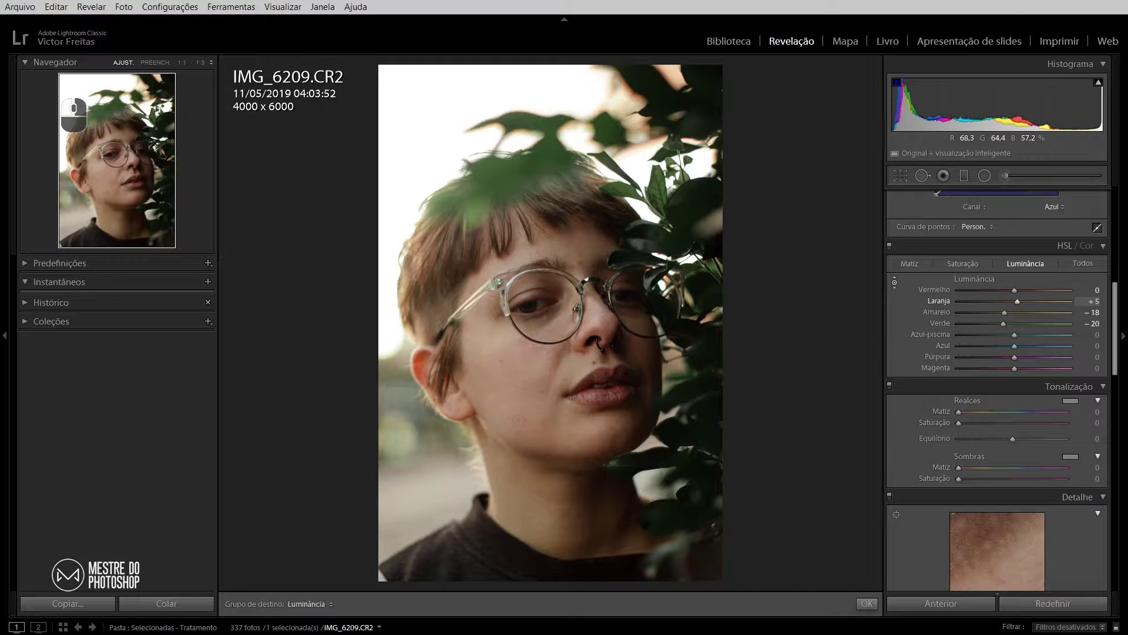
left_click_drag(610, 395, 610, 382)
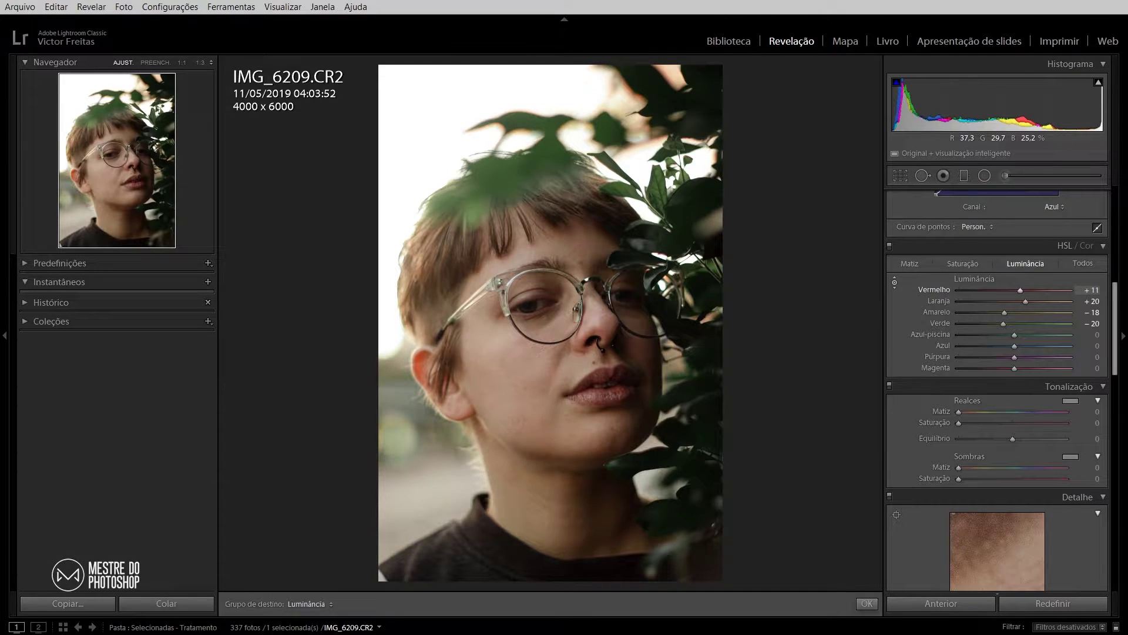
- Compare the photo with and without all hue, saturation and luminance adjustments, leaving them enabled
left_click(890, 244)
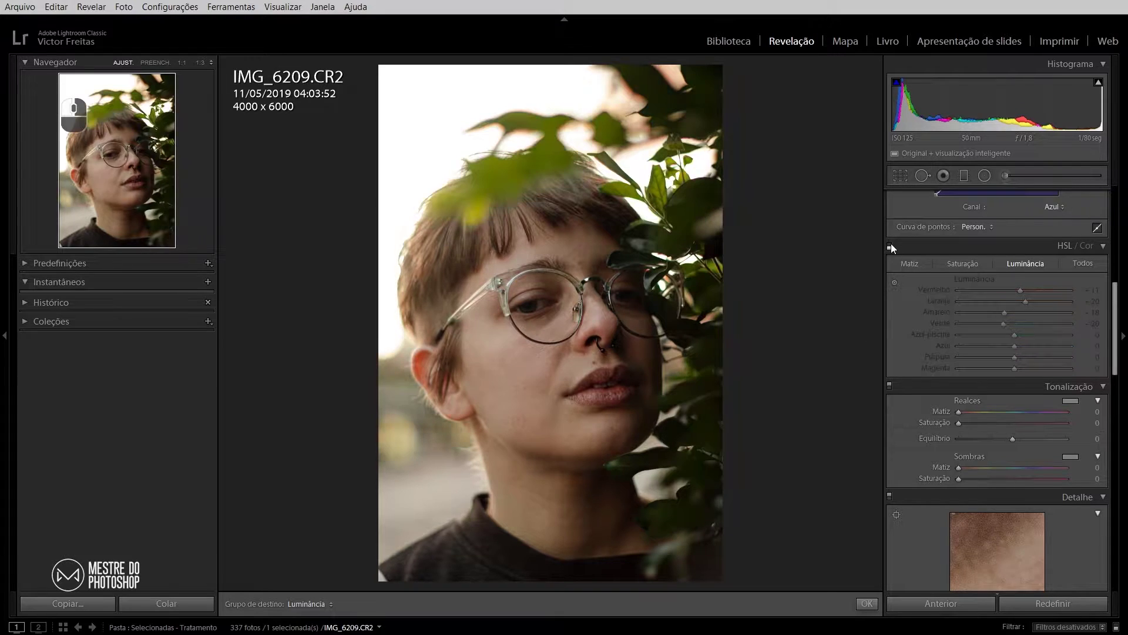
left_click(891, 244)
left_click(891, 244)
left_click(891, 243)
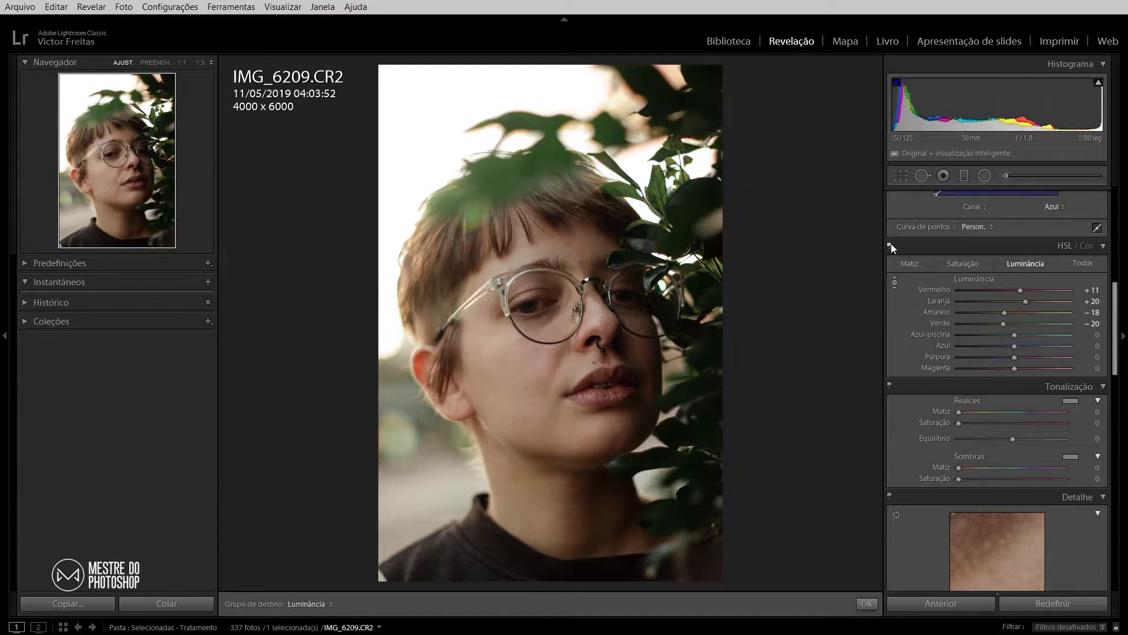
- Apply split toning with highlights at hue 90 and saturation 10, and shadows at hue 55 and saturation 8
mouse_move(959, 424)
left_mouse_down()
mouse_move(1006, 423)
mouse_move(979, 413)
mouse_move(993, 413)
mouse_move(961, 420)
mouse_move(971, 421)
left_mouse_up()
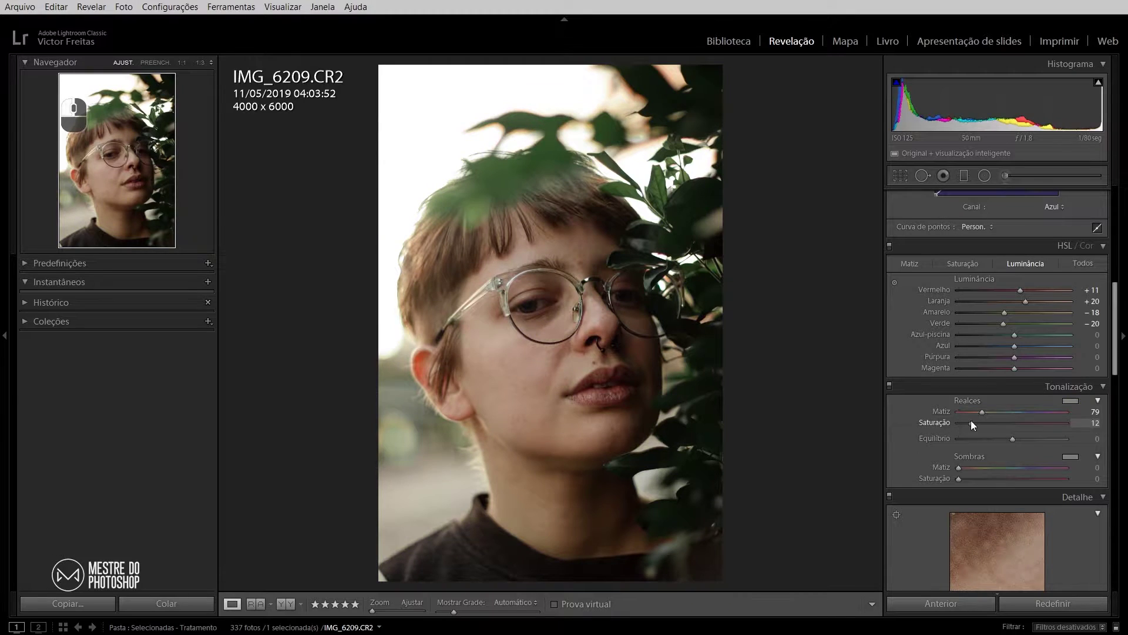
mouse_move(969, 422)
left_mouse_down()
mouse_move(958, 422)
mouse_move(997, 413)
mouse_move(971, 420)
left_mouse_up()
left_click_drag(959, 478, 1014, 479)
mouse_move(959, 468)
left_mouse_down()
mouse_move(1013, 460)
mouse_move(975, 460)
mouse_move(957, 477)
mouse_move(967, 477)
left_mouse_up()
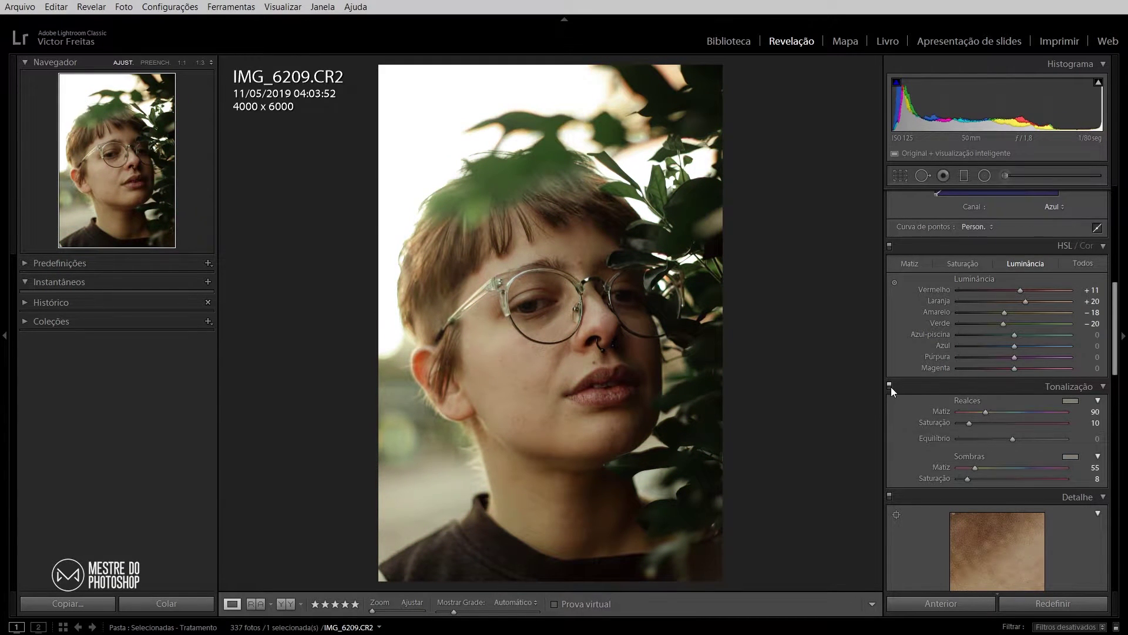
- Try a sharpening amount of 150 and compare the face at 1:2 zoom with and without the detail adjustments
scroll(917, 481, "down", 5)
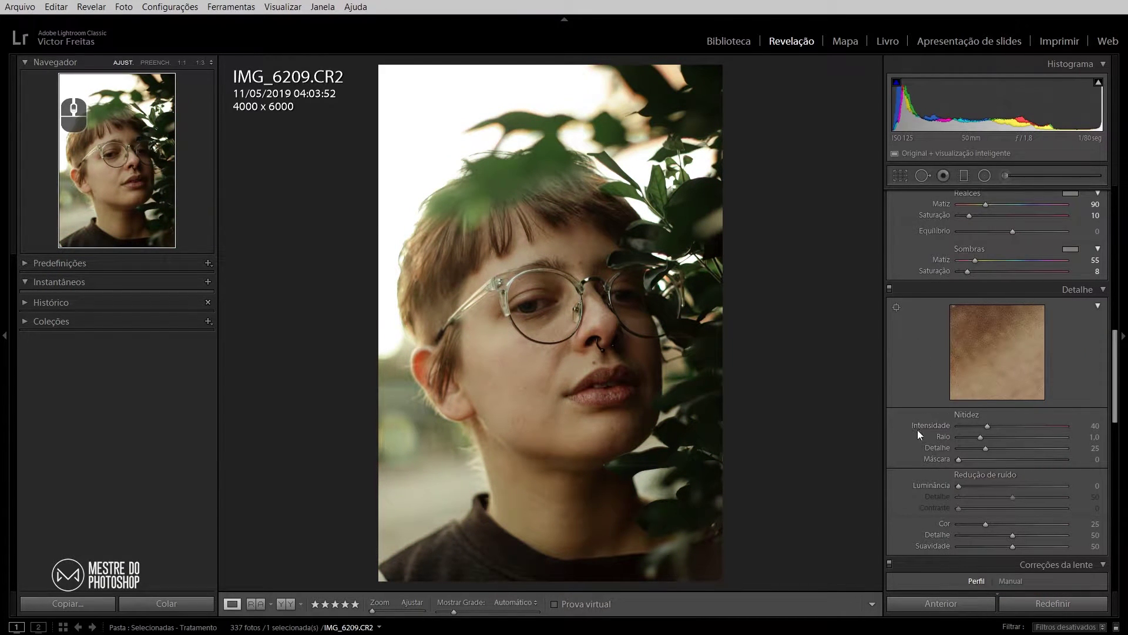
left_click_drag(988, 425, 1117, 428)
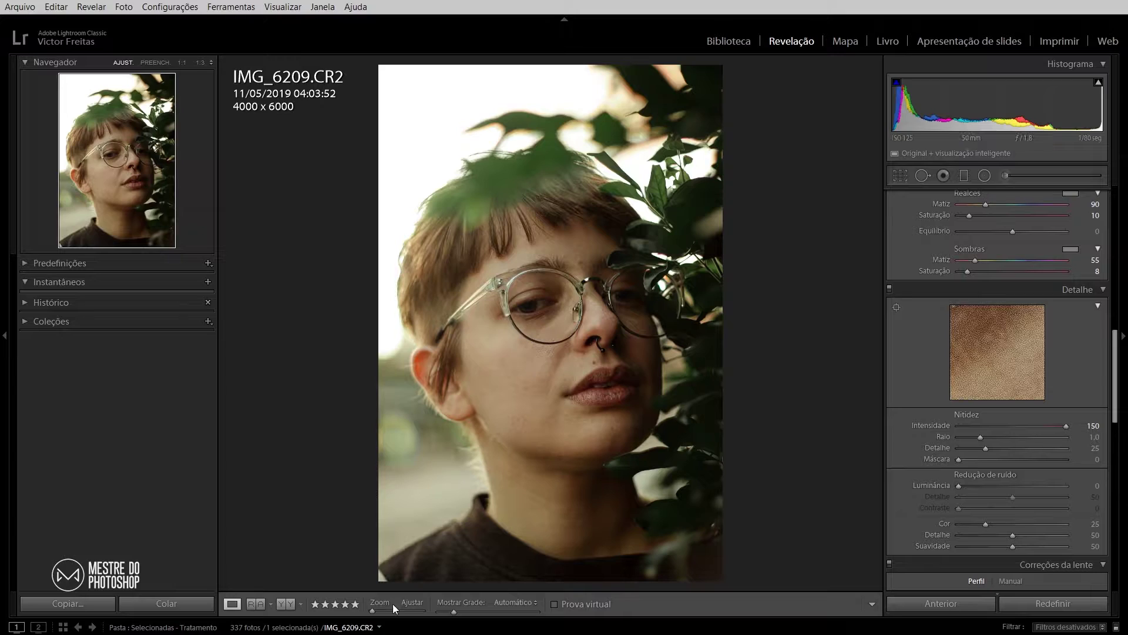
left_click_drag(374, 610, 397, 608)
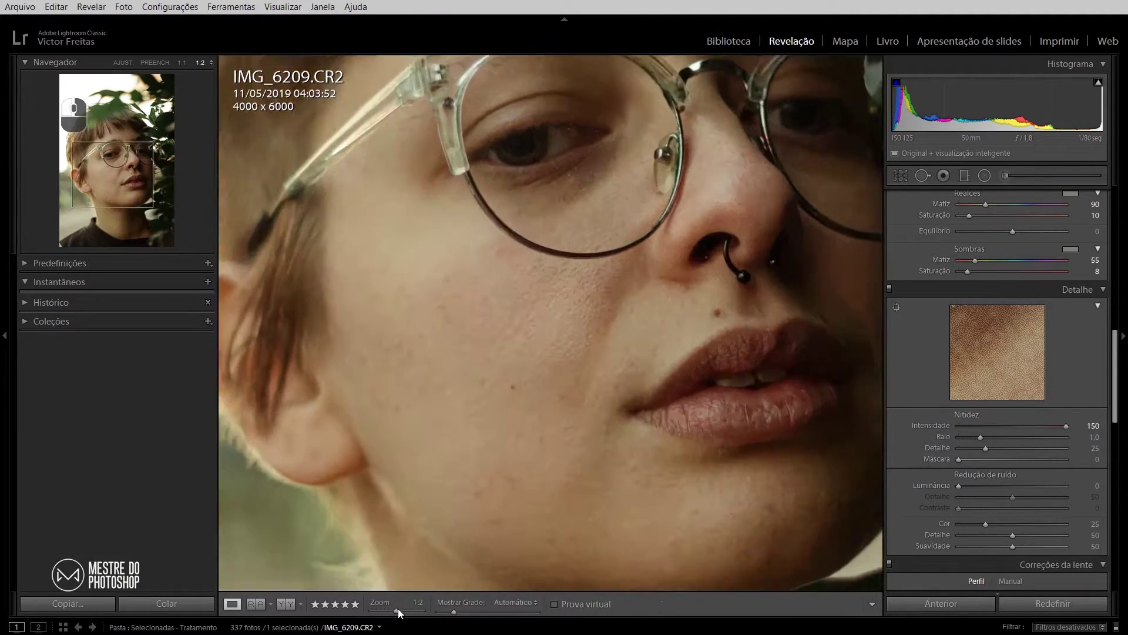
left_click_drag(678, 281, 679, 339)
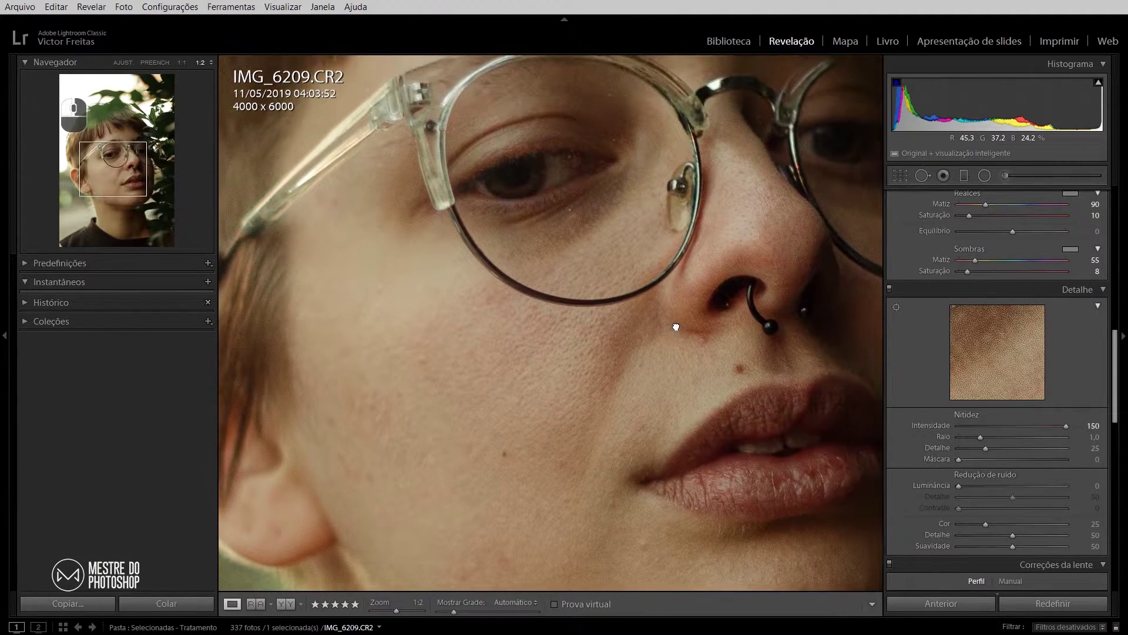
left_click(889, 289)
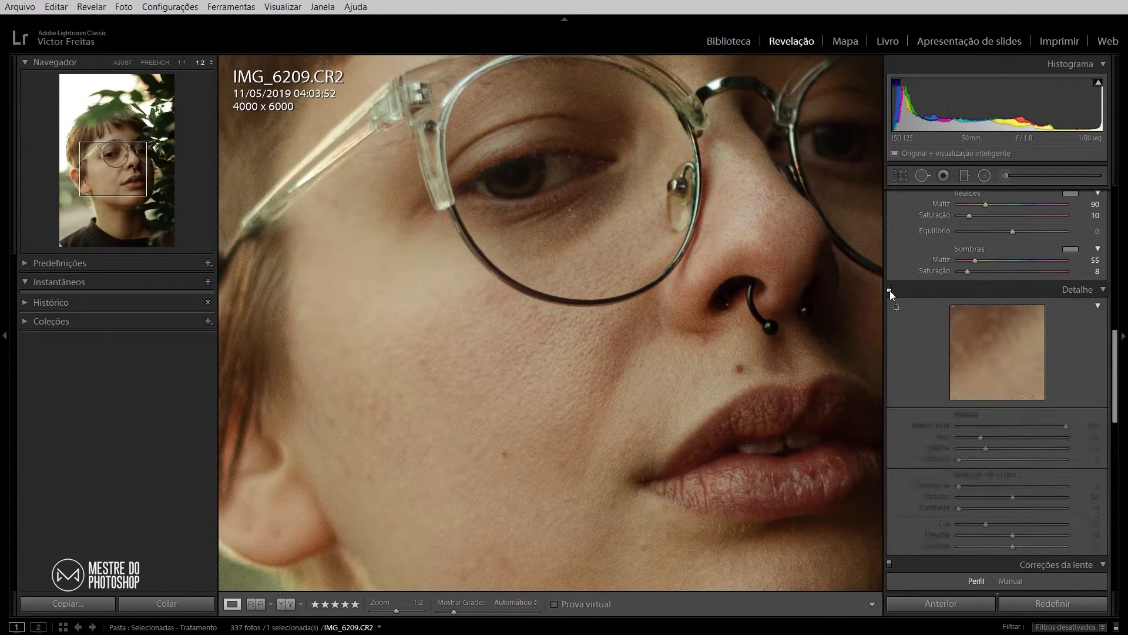
left_click(890, 290)
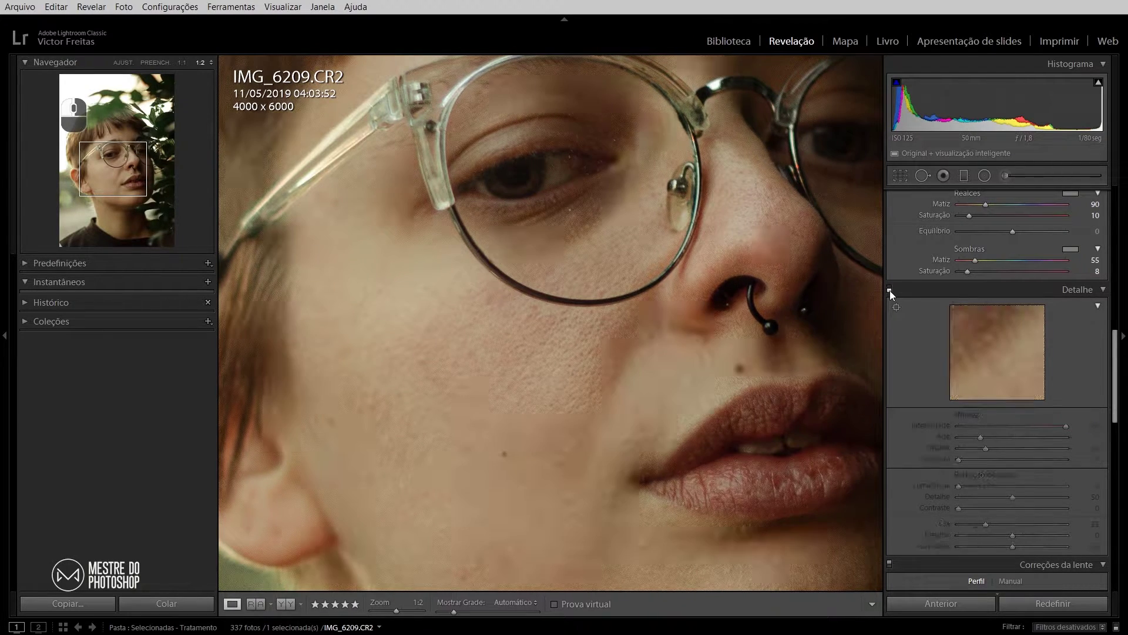
left_click(890, 291)
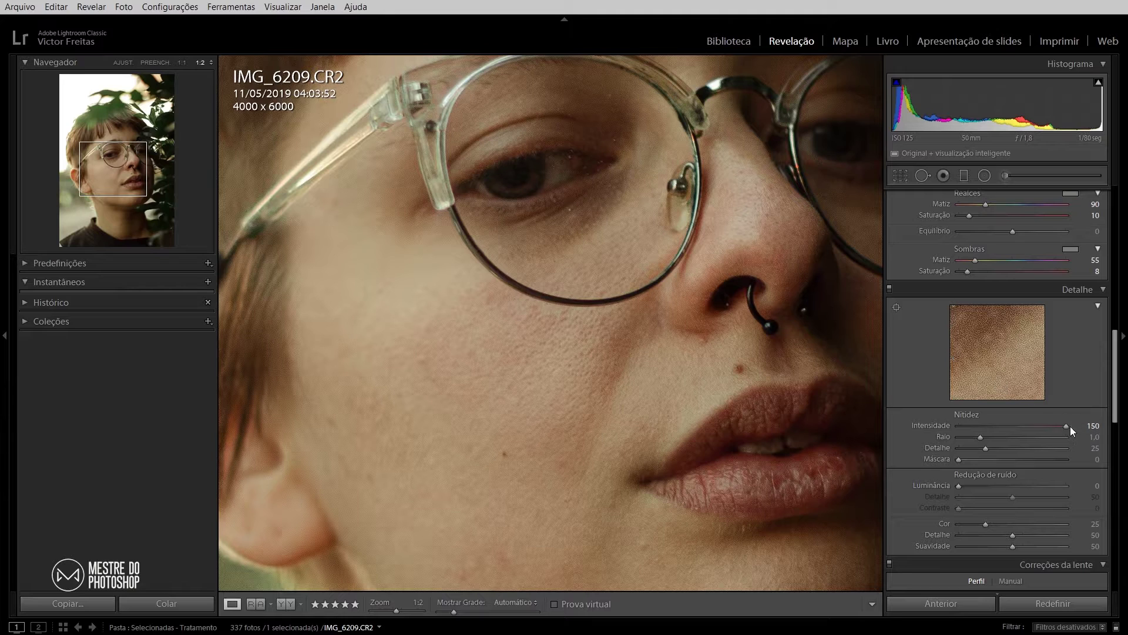
- Set the sharpening to amount 120, radius 2.8, detail 43 and masking 58
left_click_drag(1067, 425, 1017, 424)
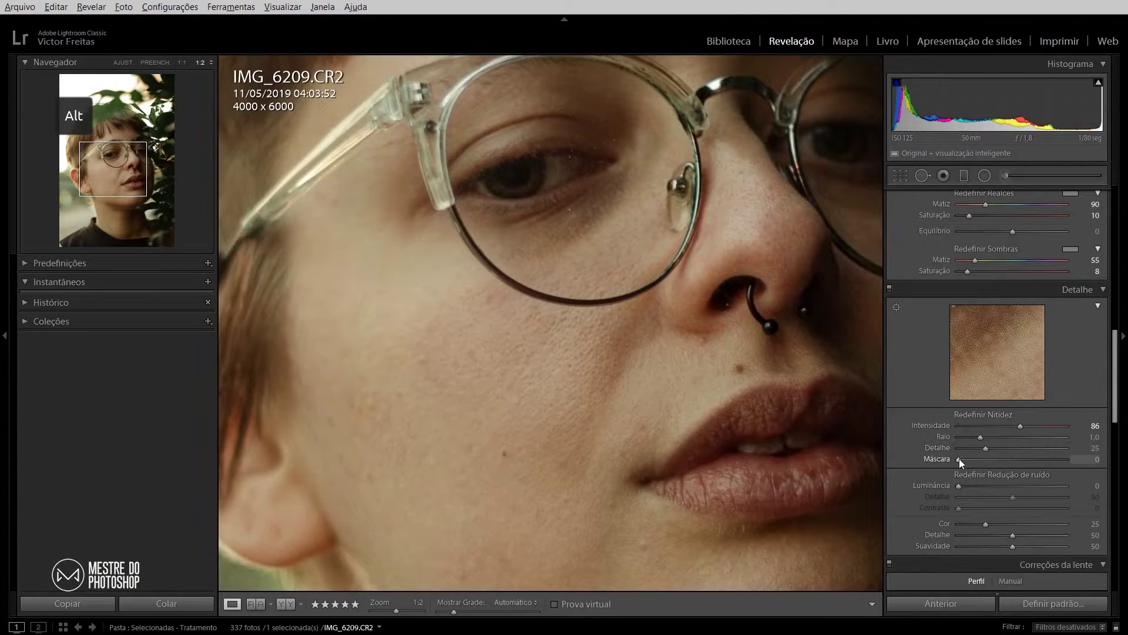
left_click_drag(959, 460, 1059, 436)
left_click_drag(985, 447, 915, 446)
left_click_drag(990, 451, 1005, 449)
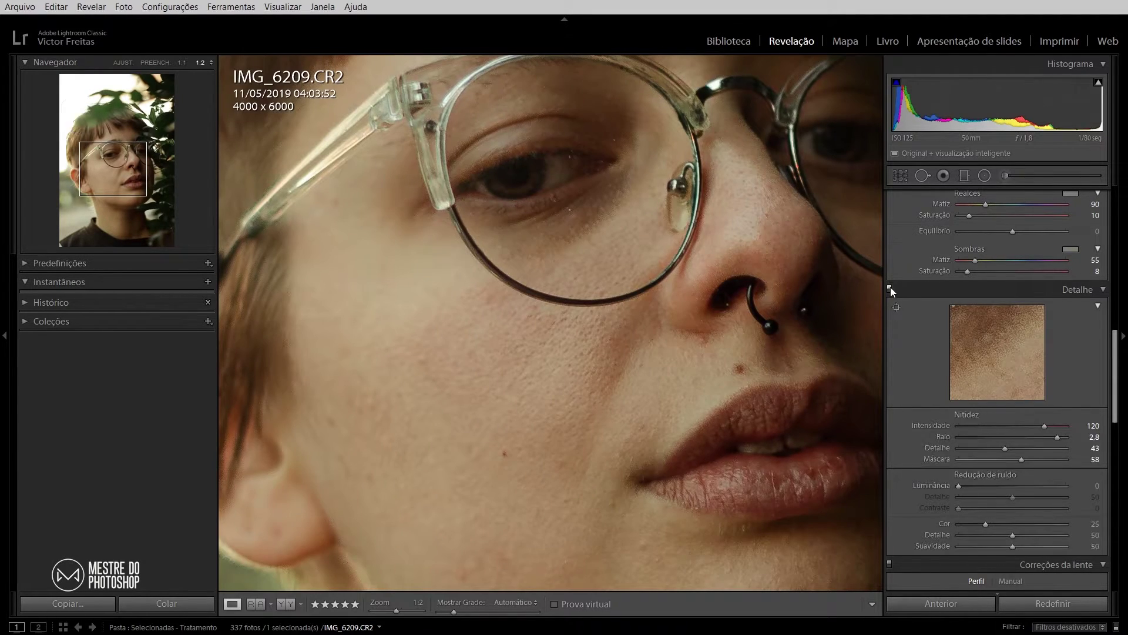
- Inspect different areas of the face with the sharpening switched off and on, leaving it enabled
left_click_drag(811, 234, 702, 480)
left_click(889, 289)
left_click(890, 290)
left_click_drag(377, 179, 574, 297)
left_click(891, 290)
left_click(891, 290)
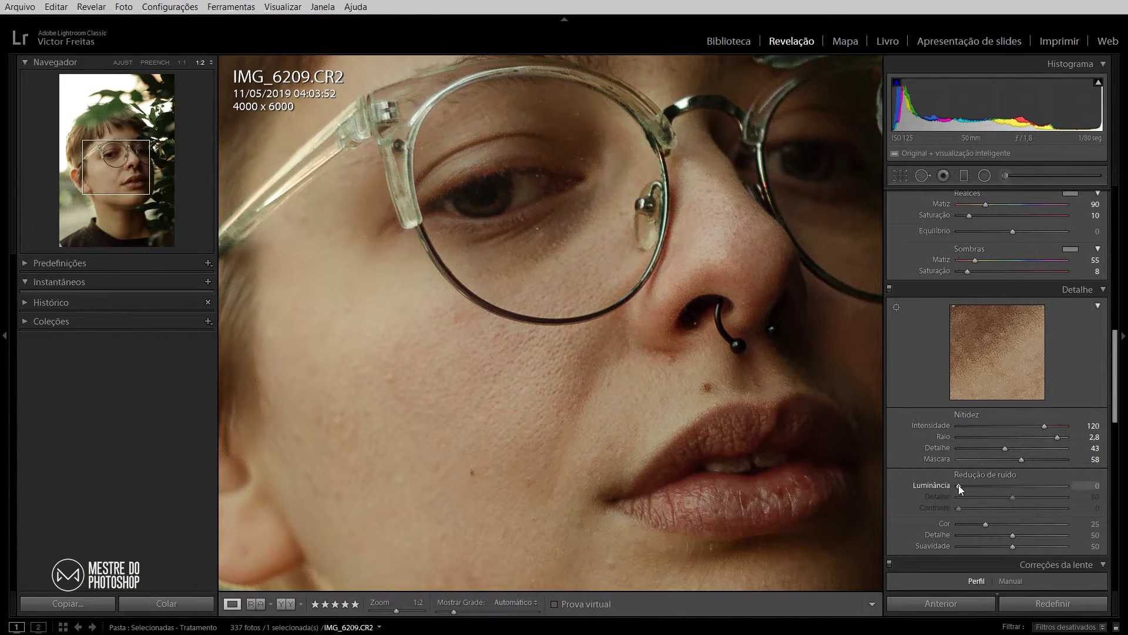
- Apply noise reduction with luminance 33, luminance contrast 30 and color 43, checking the luminance in grayscale preview
left_click_drag(958, 484, 1015, 484)
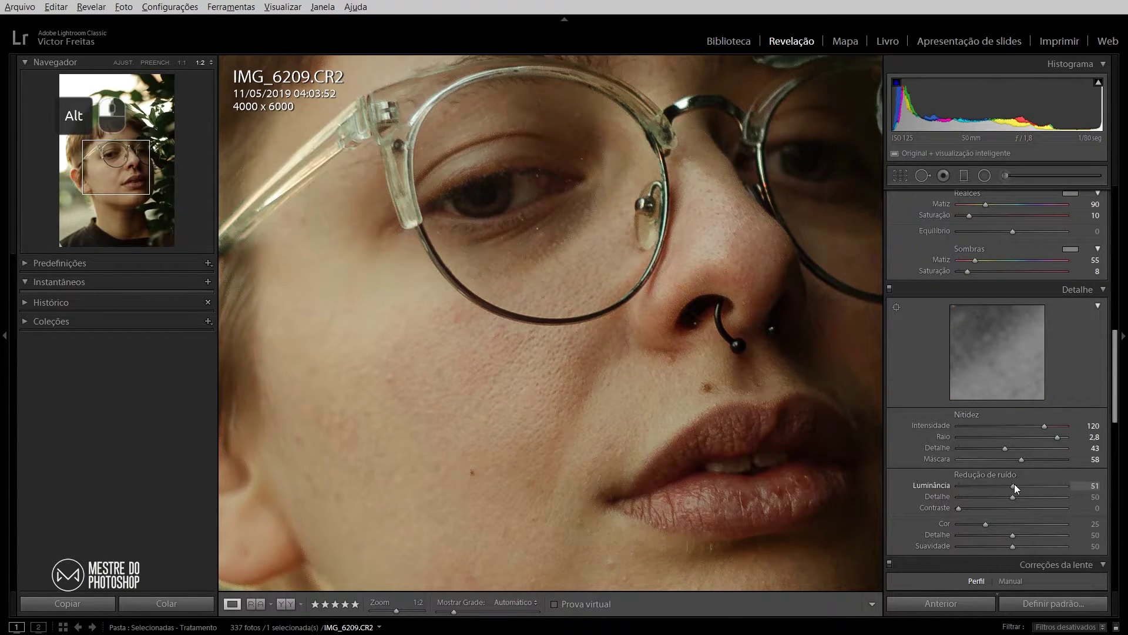
left_click_drag(1014, 484, 1019, 485)
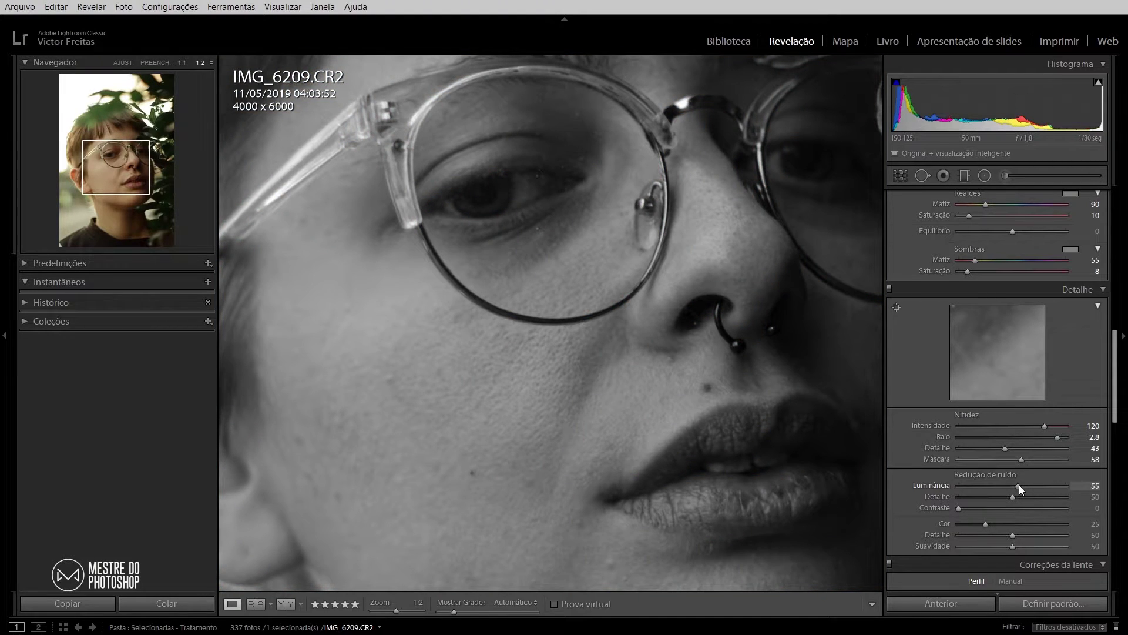
left_click_drag(1019, 485, 994, 485)
left_click_drag(959, 507, 992, 508)
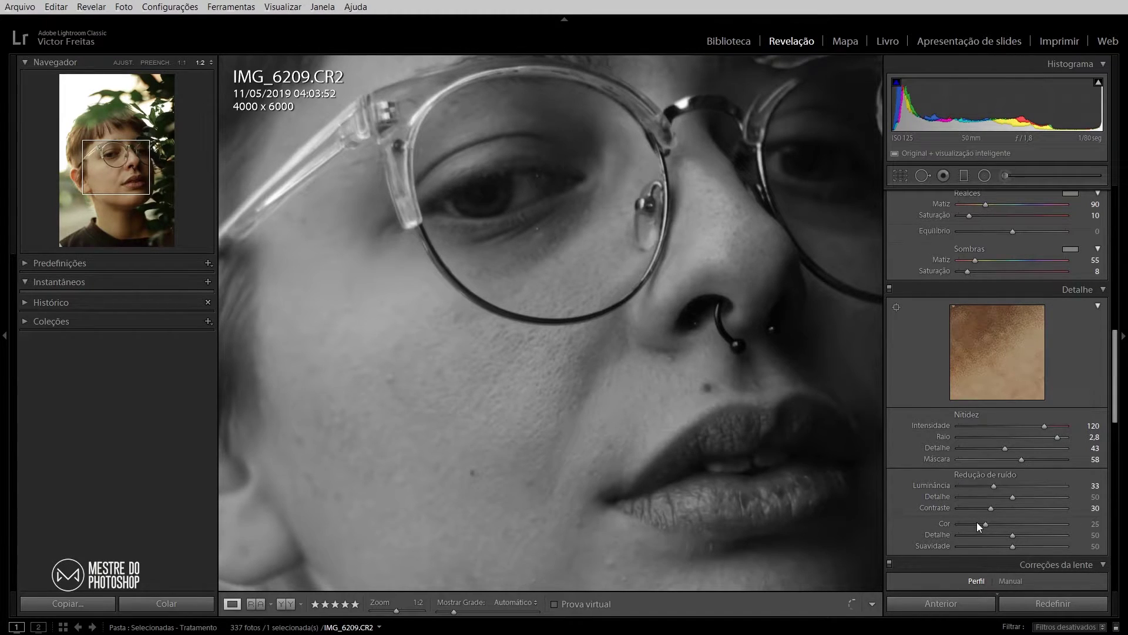
left_click_drag(978, 523, 1004, 523)
- Compare the face with and without the detail adjustments, and refine noise reduction to luminance 8, detail 16 and contrast 38
left_click_drag(651, 372, 645, 382)
left_click(890, 288)
left_click(889, 288)
mouse_move(994, 486)
left_mouse_down()
mouse_move(967, 486)
mouse_move(999, 508)
left_mouse_up()
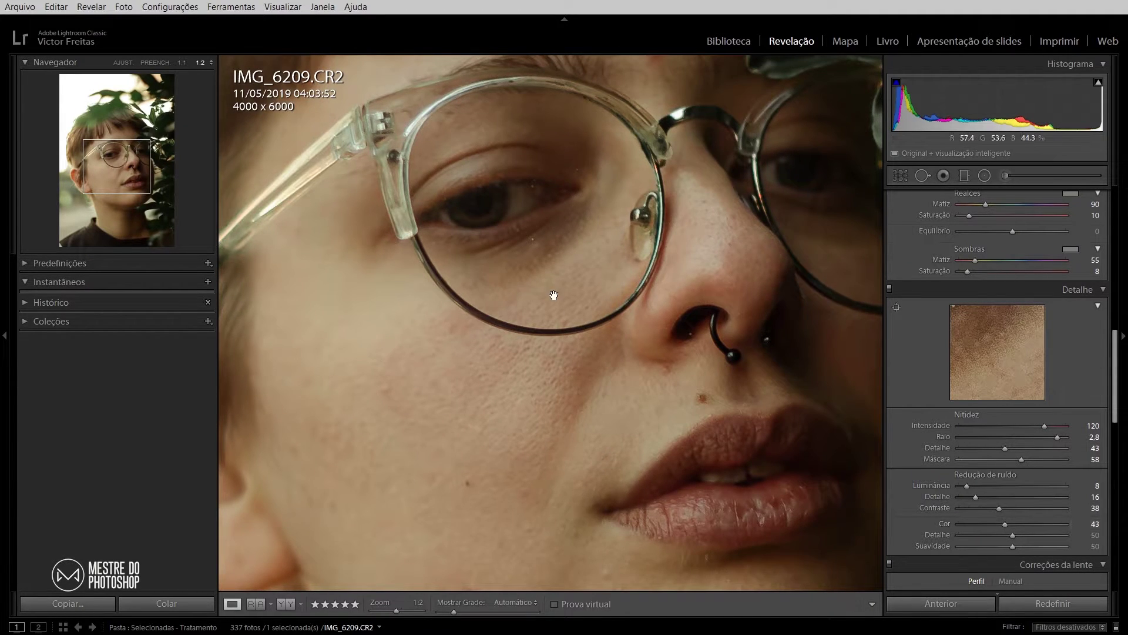
- Try resetting the noise reduction, undo the reset, and set the color noise smoothness to 34
left_click_drag(553, 285, 789, 511)
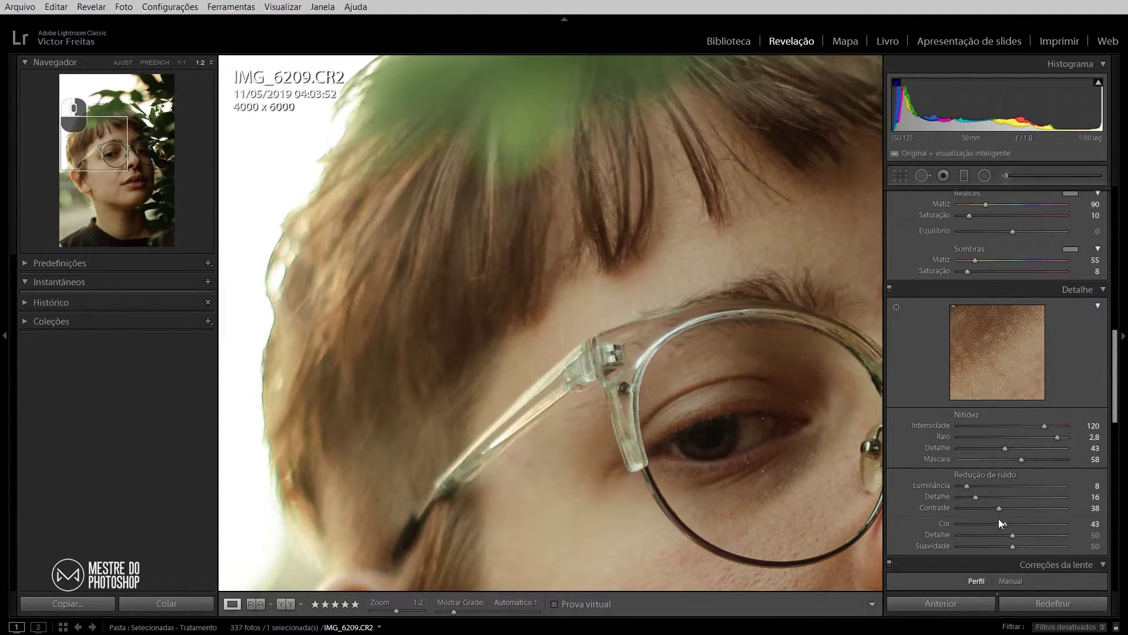
key("alt")
left_click(979, 475, "alt")
key("ctrl+z")
scroll(1014, 485, "down", 2)
left_click_drag(1013, 443, 995, 443)
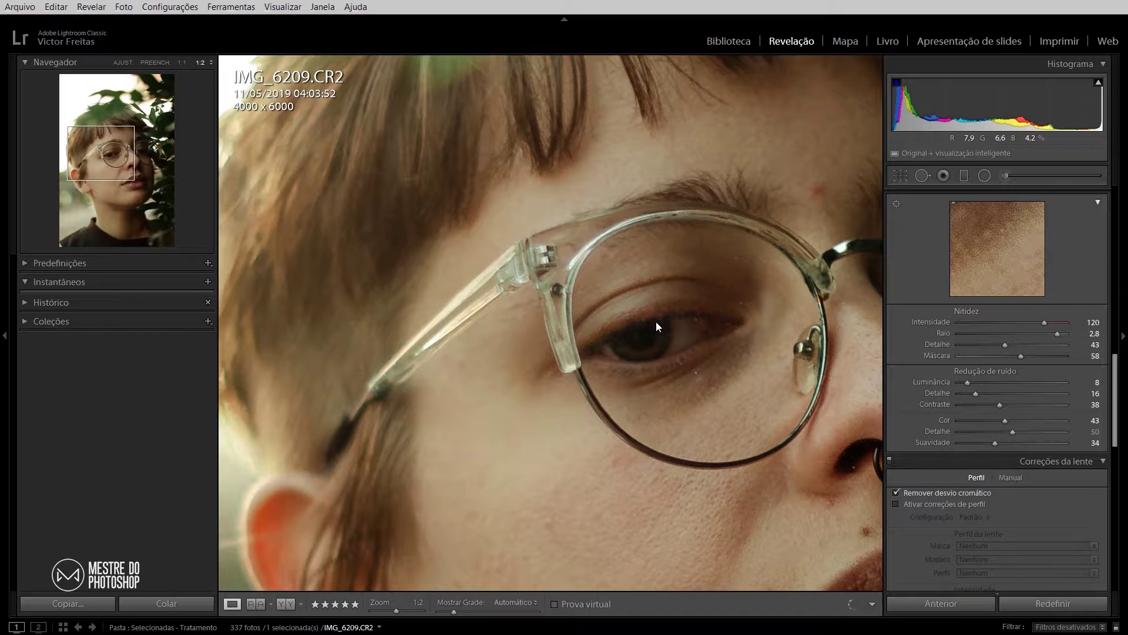
- Fit the whole photo in view and enable lens profile corrections for the Canon EF 50mm f/1.8 II, comparing with and without them
left_click(655, 322)
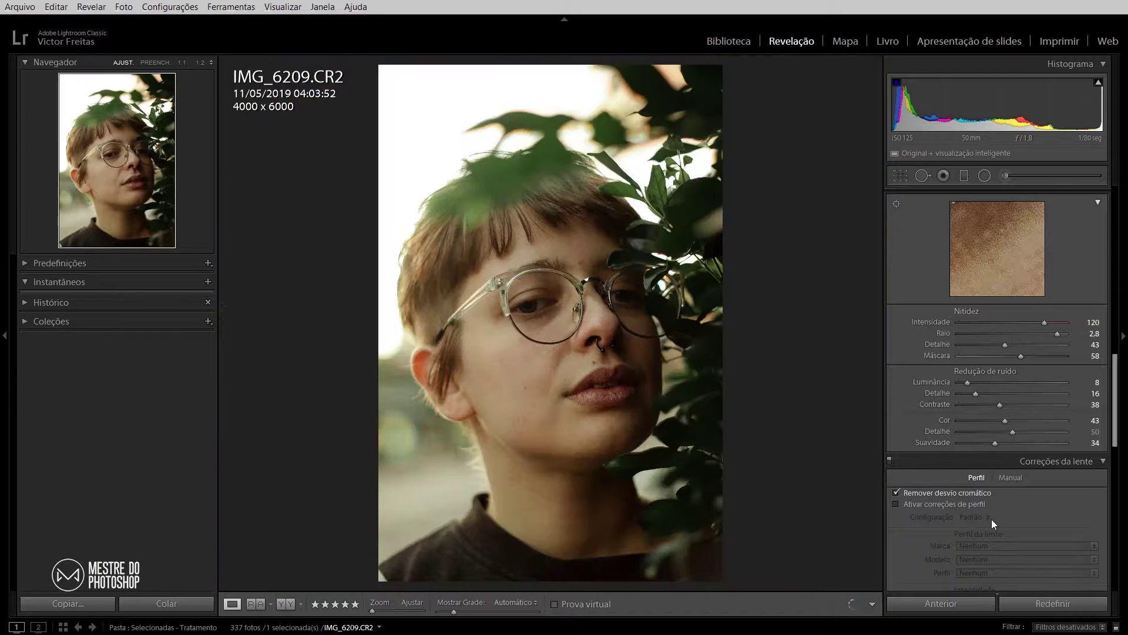
left_click(897, 504)
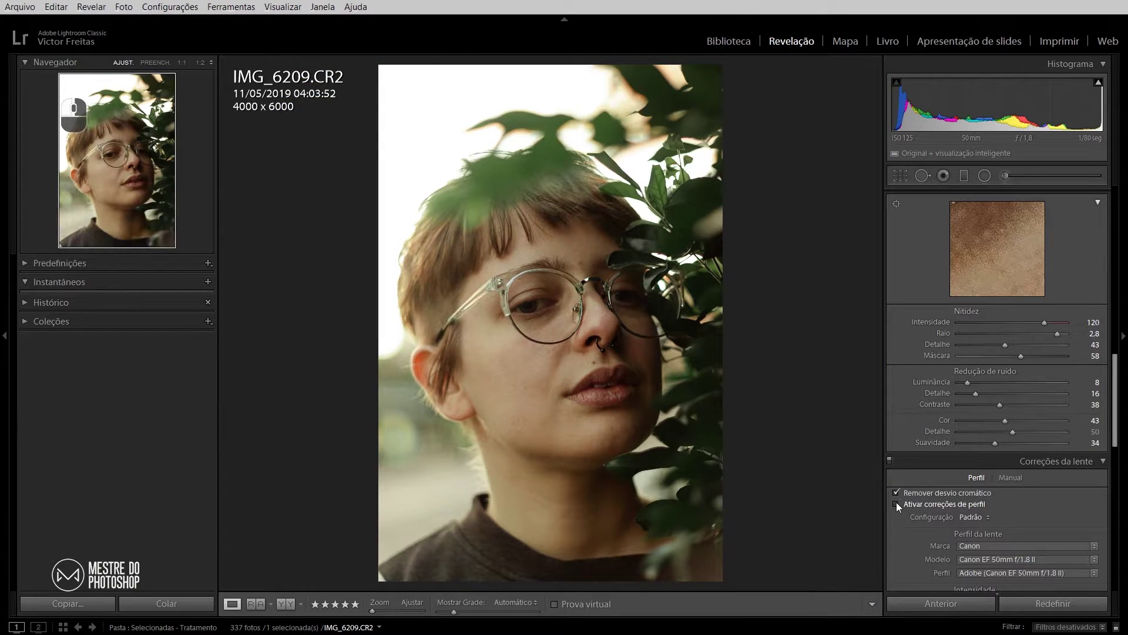
left_click(896, 503)
left_click(897, 503)
left_click(896, 503)
left_click(897, 504)
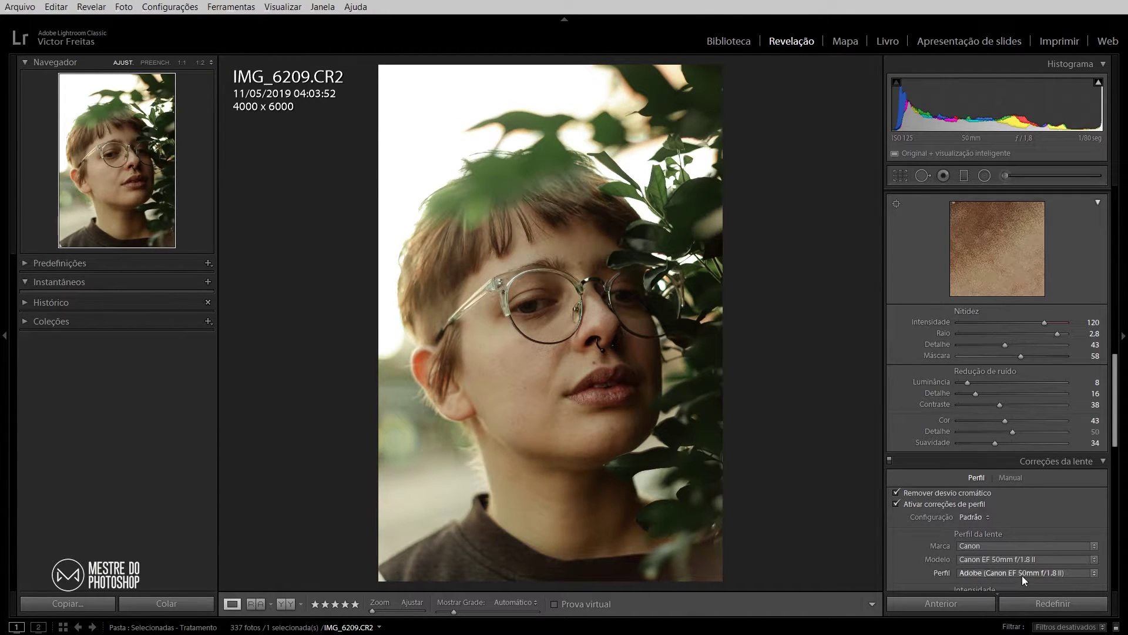
- Switch the photo info overlay to the exposure and lens data, and show the before and after versions side by side
scroll(1037, 485, "down", 3)
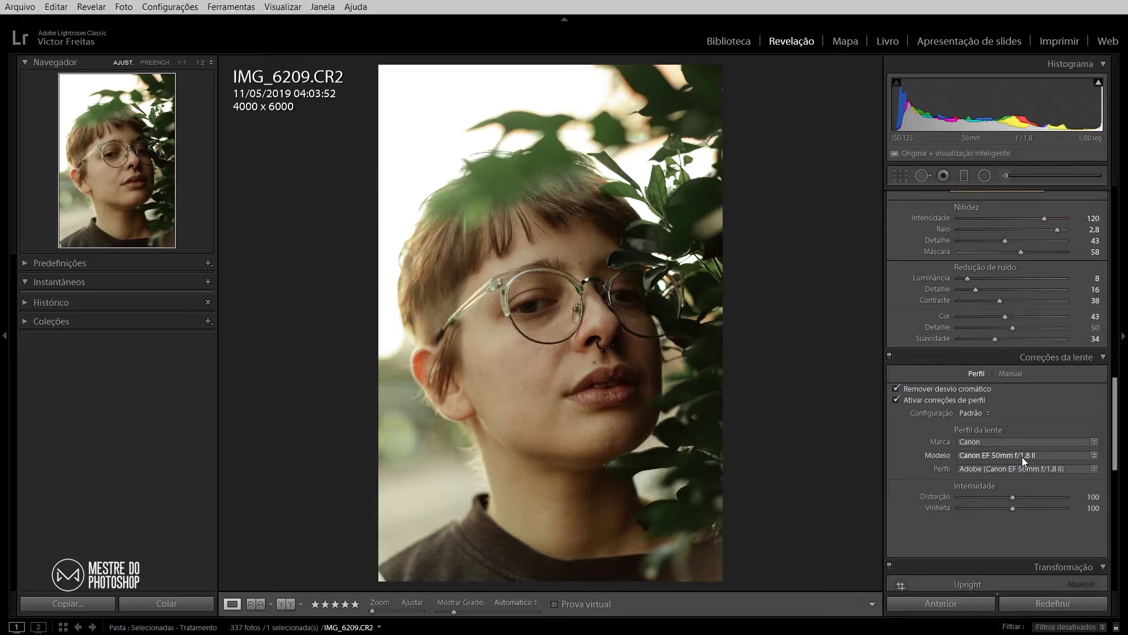
key("i")
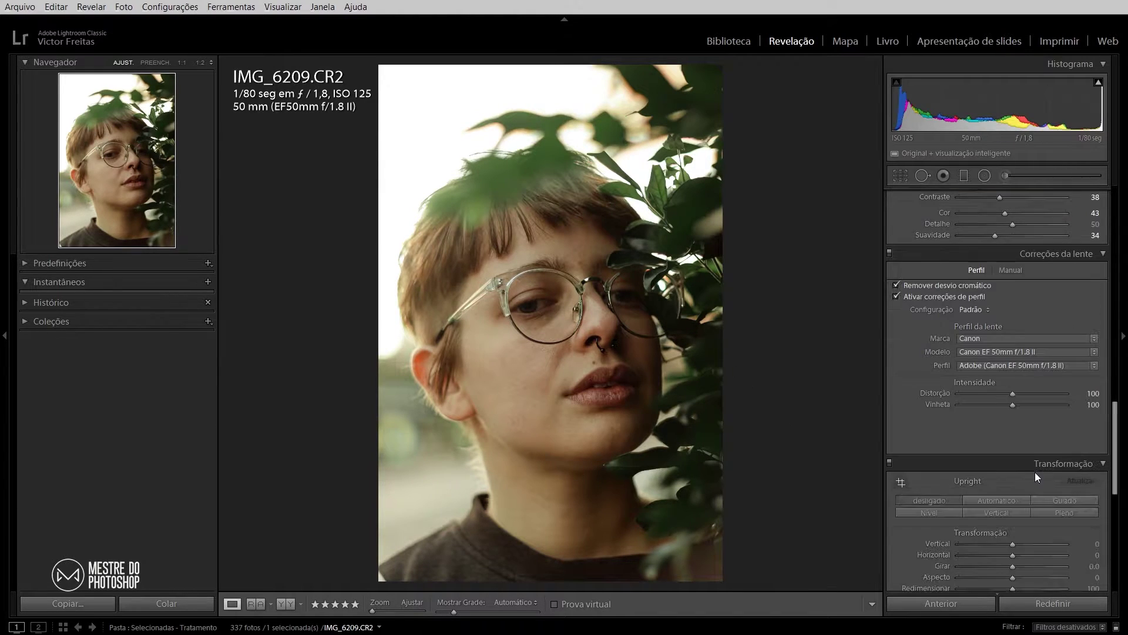
left_click(286, 604)
- Calibrate the colors with shadow tint +4, red hue +3 and saturation -8, green hue and saturation +11, and blue hue and saturation +8
scroll(990, 421, "down", 10)
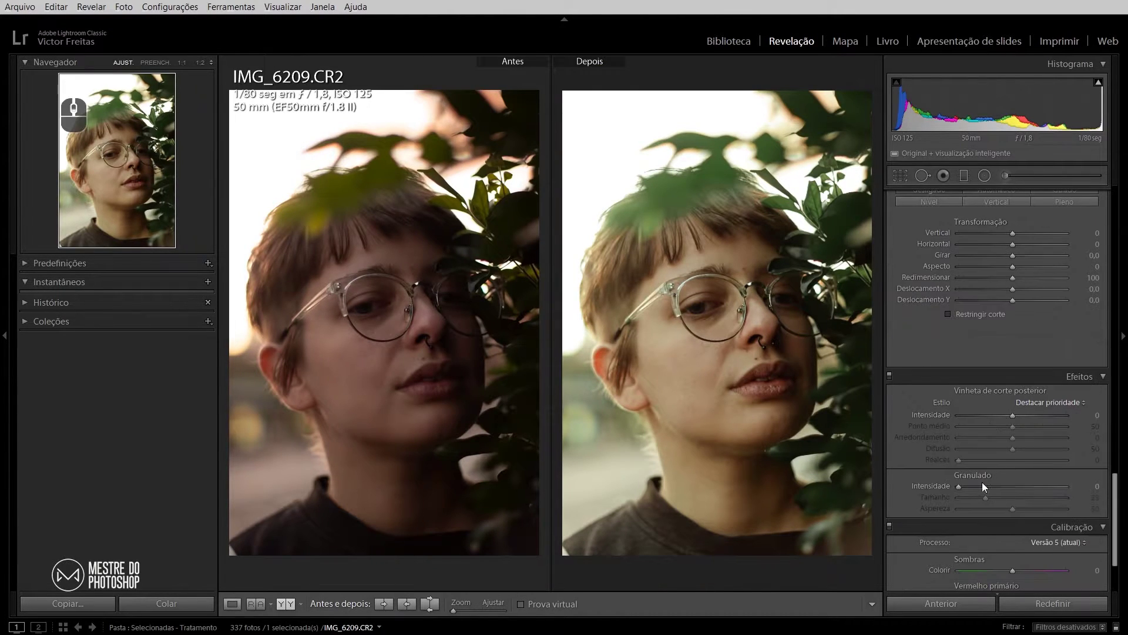
left_click(1059, 440)
left_click(1005, 451)
left_click_drag(1011, 464, 1017, 577)
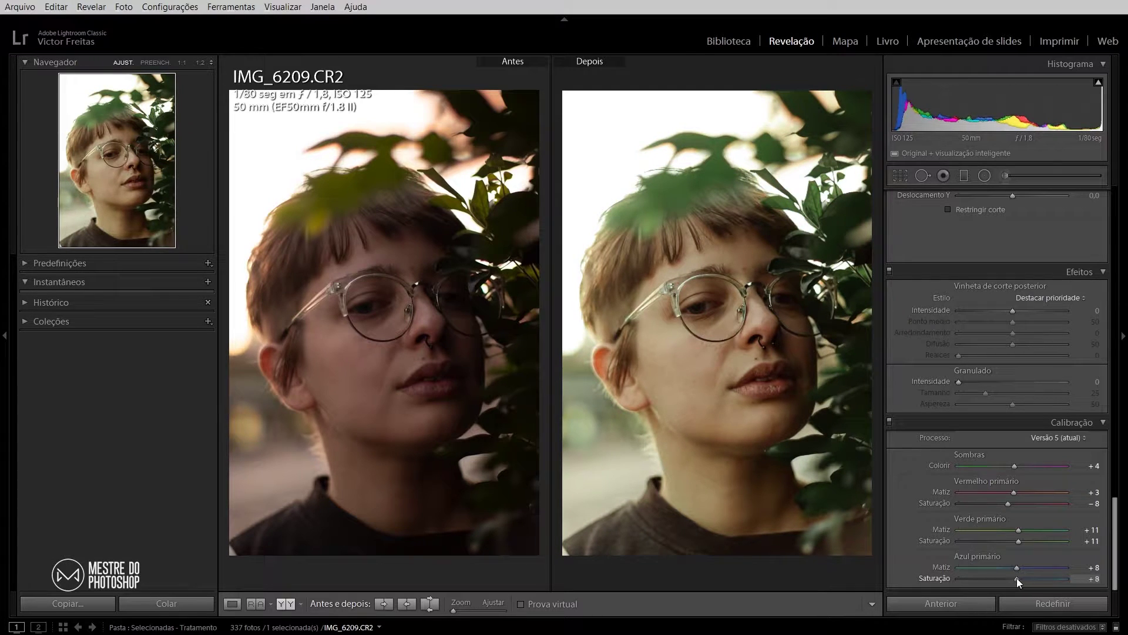
left_click(890, 420)
left_click(889, 421)
- Compare the before and after versions of the eye and glasses area at 1:2, and return to the single photo view
left_click(722, 302)
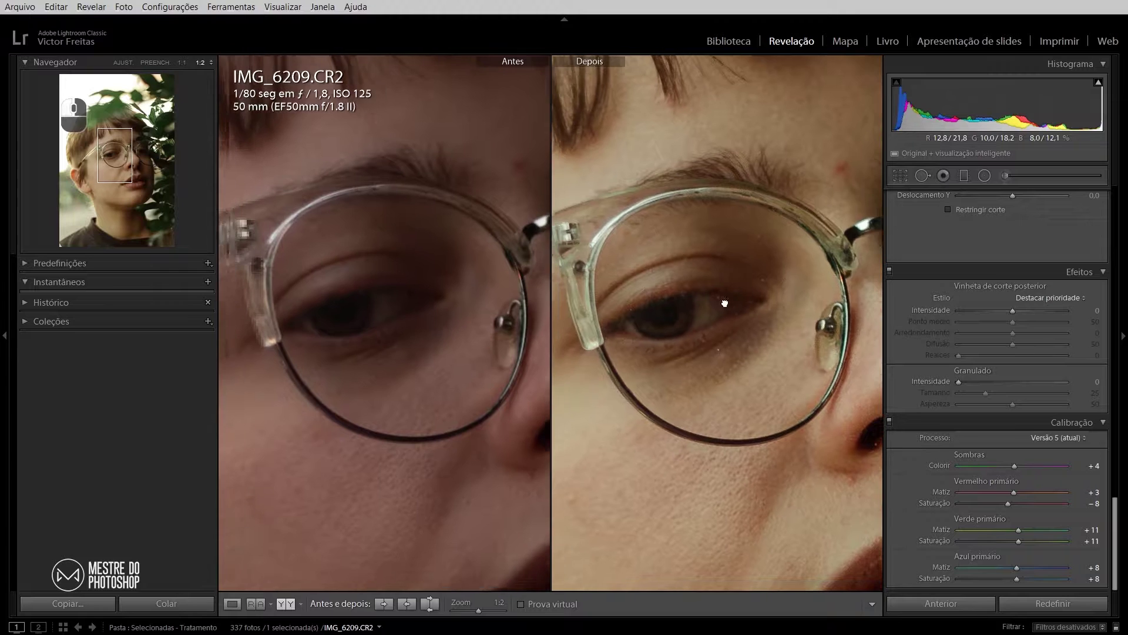
left_click_drag(724, 304, 684, 358)
left_click_drag(655, 205, 736, 282)
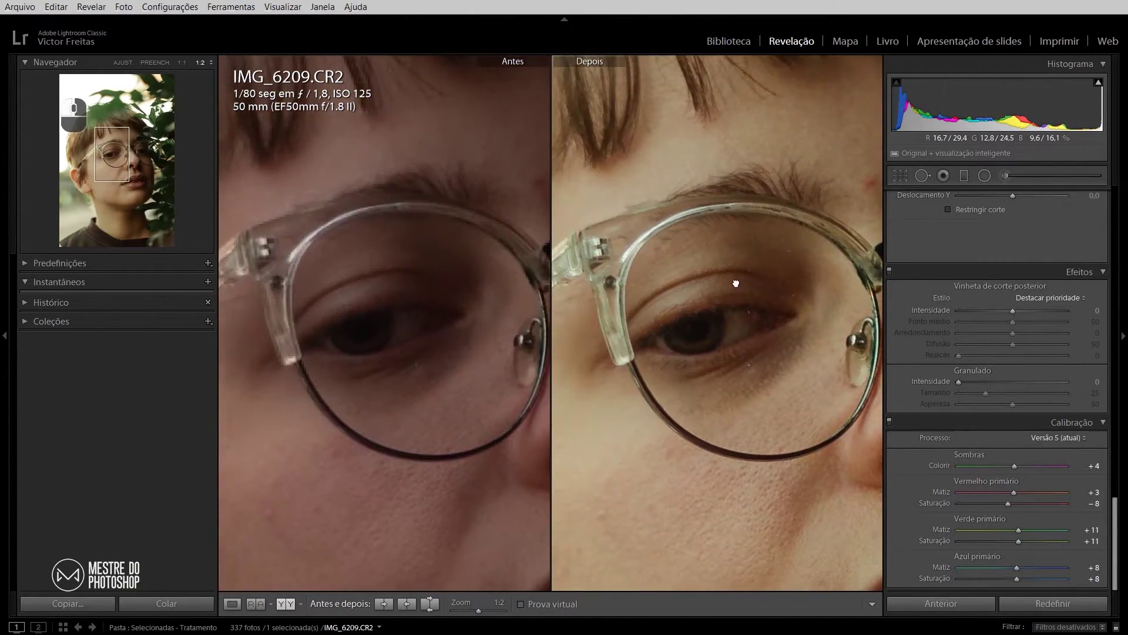
left_click(735, 282)
key("y")
- Set the white balance temperature to 6550 and compare the photo with its before version
scroll(1073, 432, "up", 8)
scroll(1073, 431, "up", 10)
left_click(1091, 269)
key("shift+Down")
key("shift+Down")
key("shift+Up")
key("shift+Up")
key("shift+Up")
key("Escape")
key("y")
key("y")
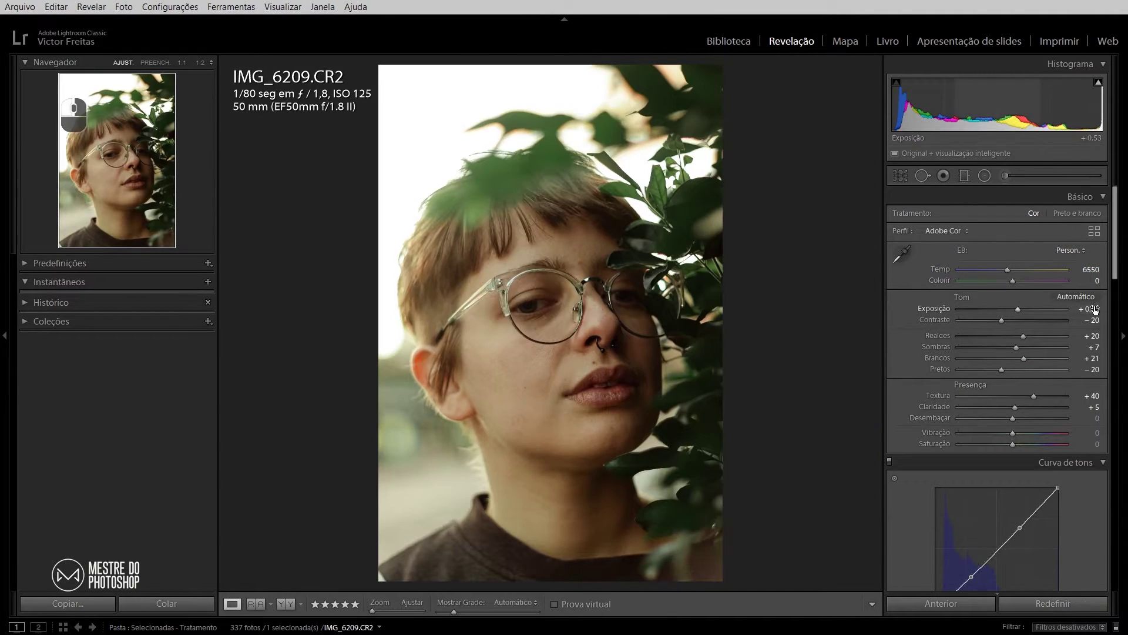
- Raise the exposure to +0.63
left_click(1094, 309)
key("Down")
key("Up")
key("Up")
left_click(1095, 320)
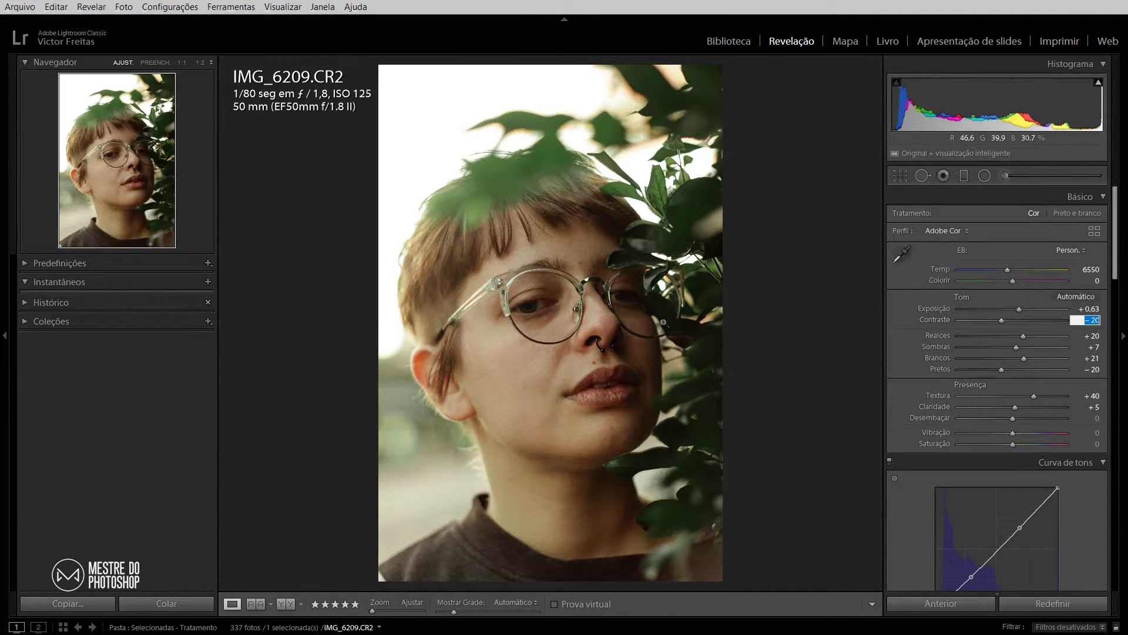
- Open the adjusted photo for editing in Adobe Photoshop 2020 and switch to that program
right_click(558, 288)
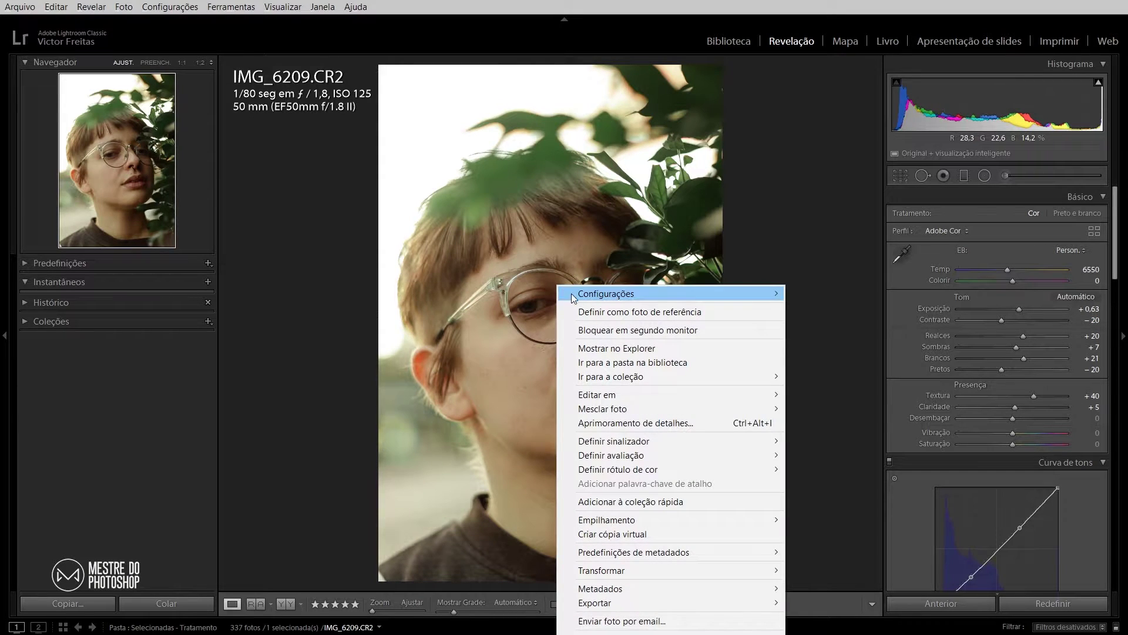
mouse_move(608, 402)
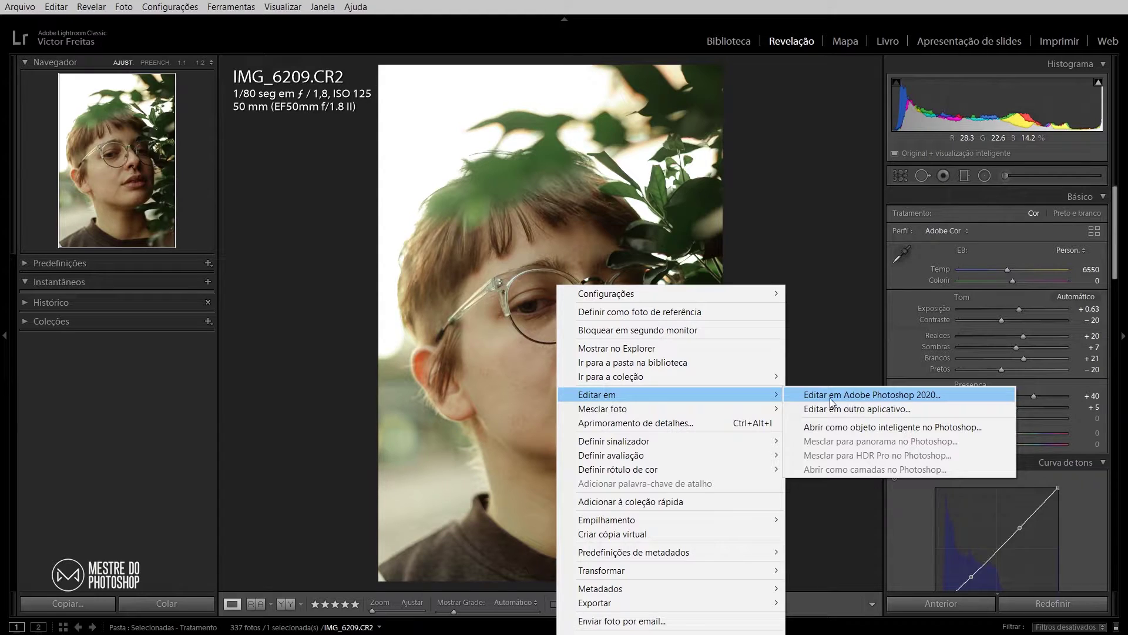
left_click(890, 394)
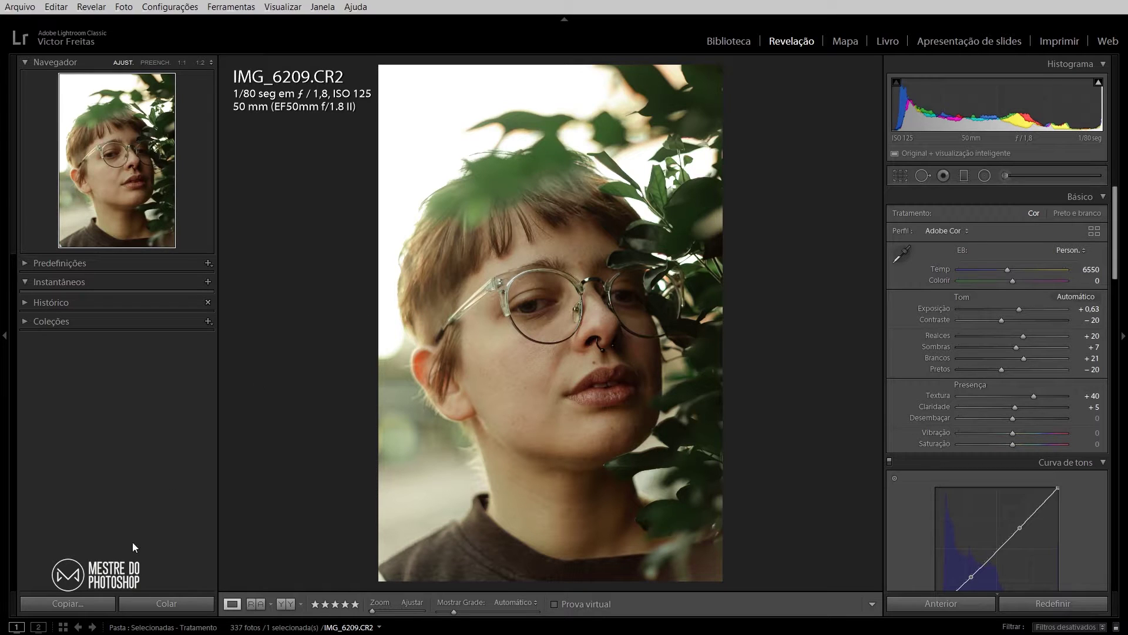
left_click(141, 634)
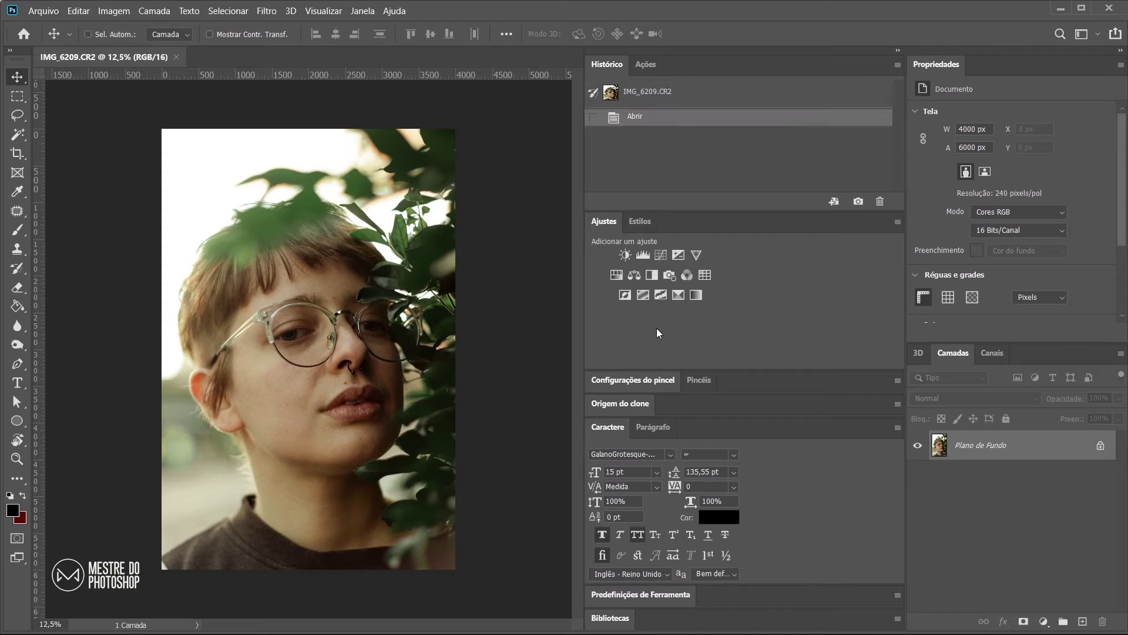
- Close the brush settings panel, narrow the middle panel column and collapse it to icons to enlarge the canvas
right_click(761, 385)
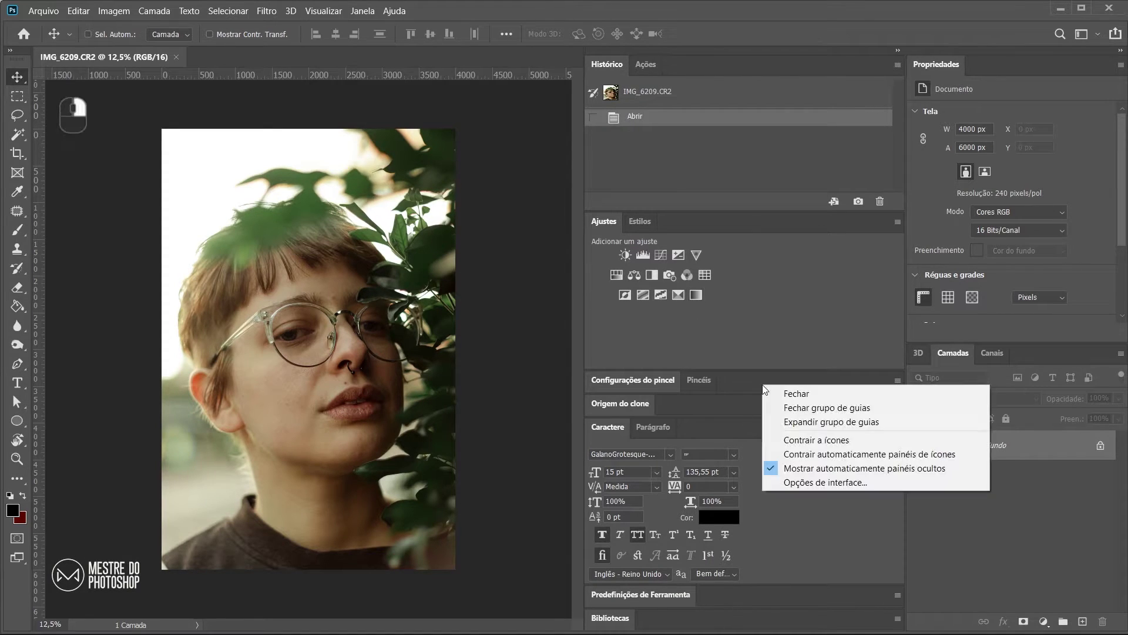
left_click(795, 393)
left_click_drag(583, 325, 828, 325)
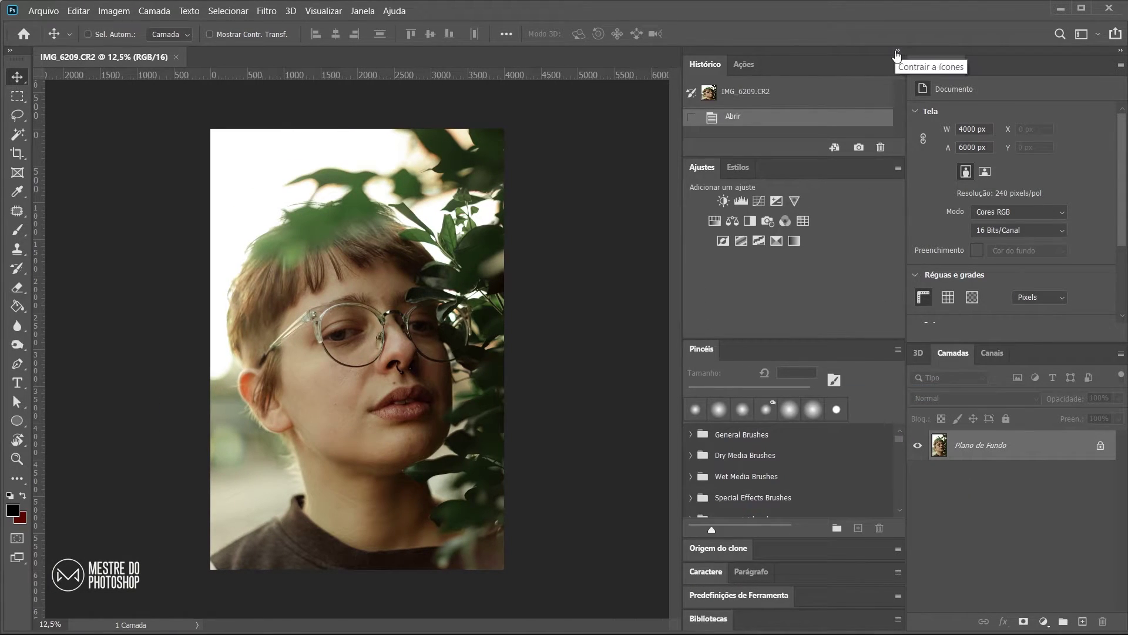
left_click(897, 56)
- Examine the skin up close on the forehead, around the eyes, on the cheek and on the chin for blemishes
scroll(504, 259, "up", 4)
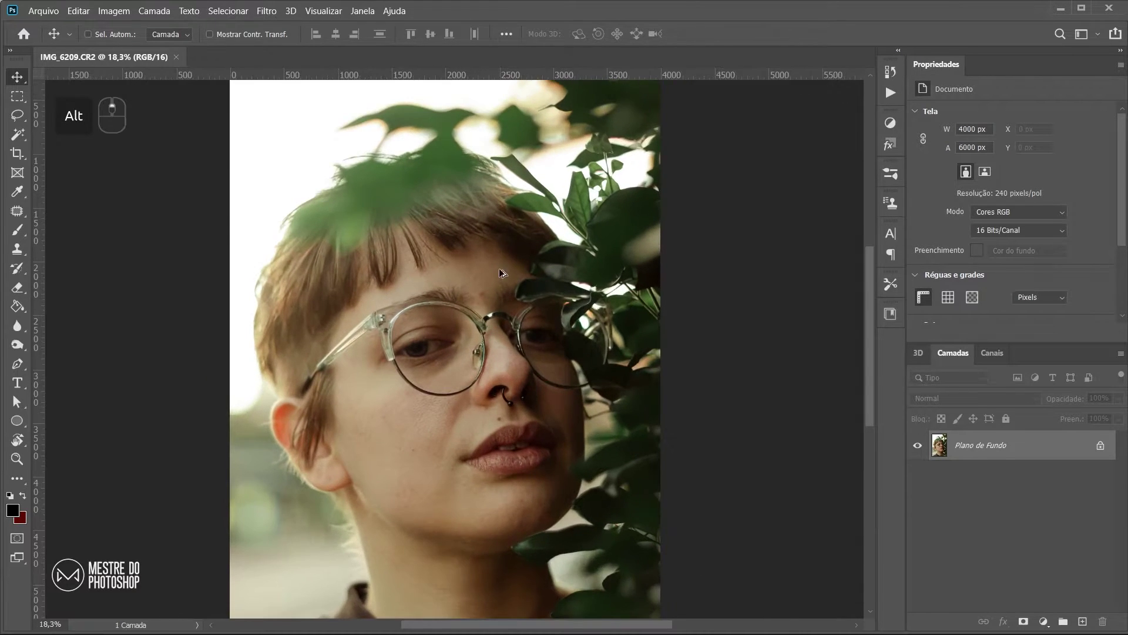
scroll(489, 322, "up", 3)
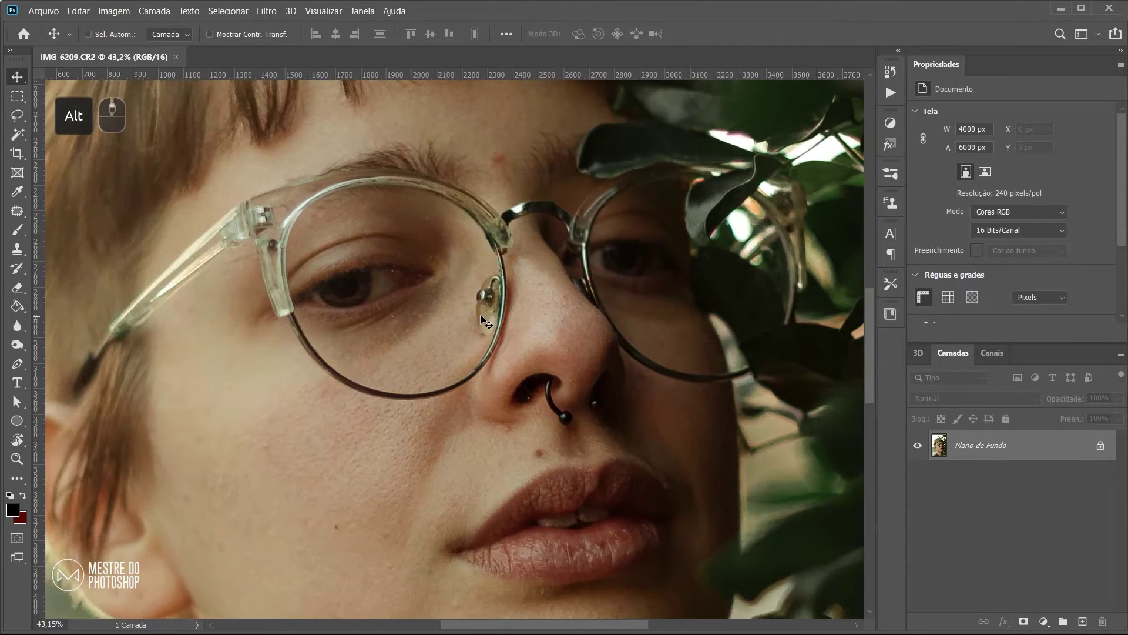
left_click_drag(486, 323, 477, 338)
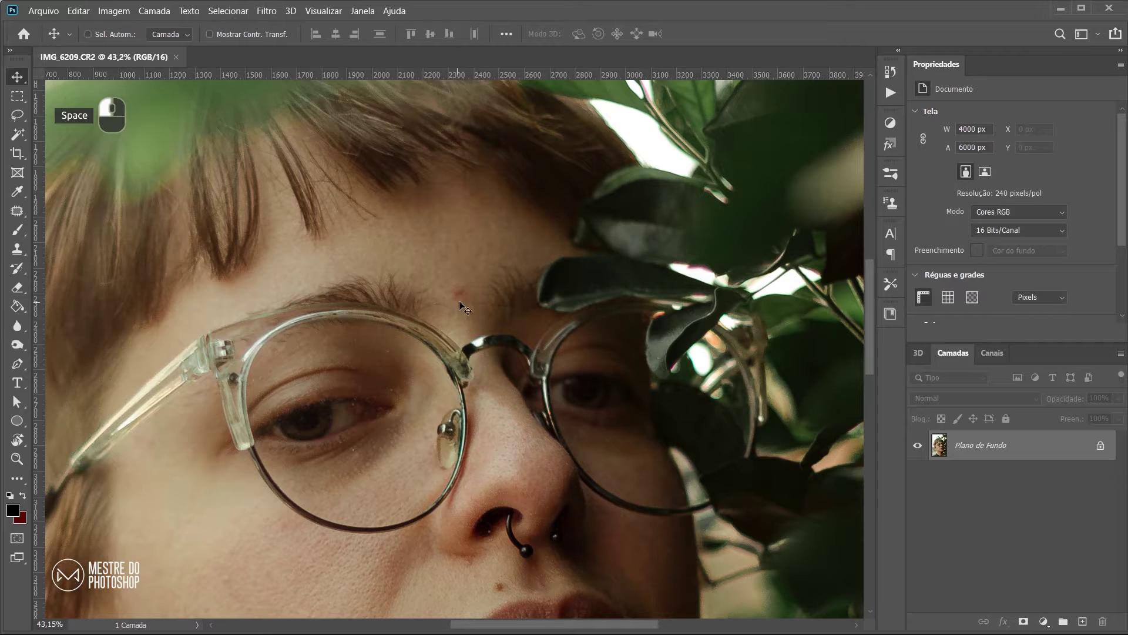
left_click_drag(393, 423, 468, 376)
scroll(479, 306, "up", 4)
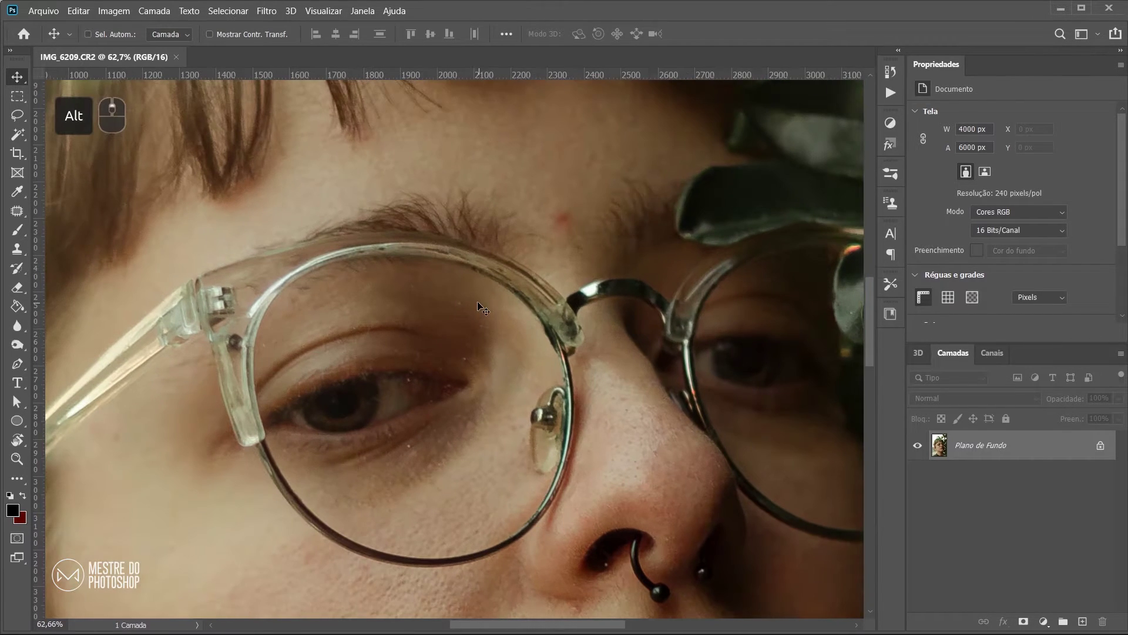
left_click_drag(411, 470, 588, 106)
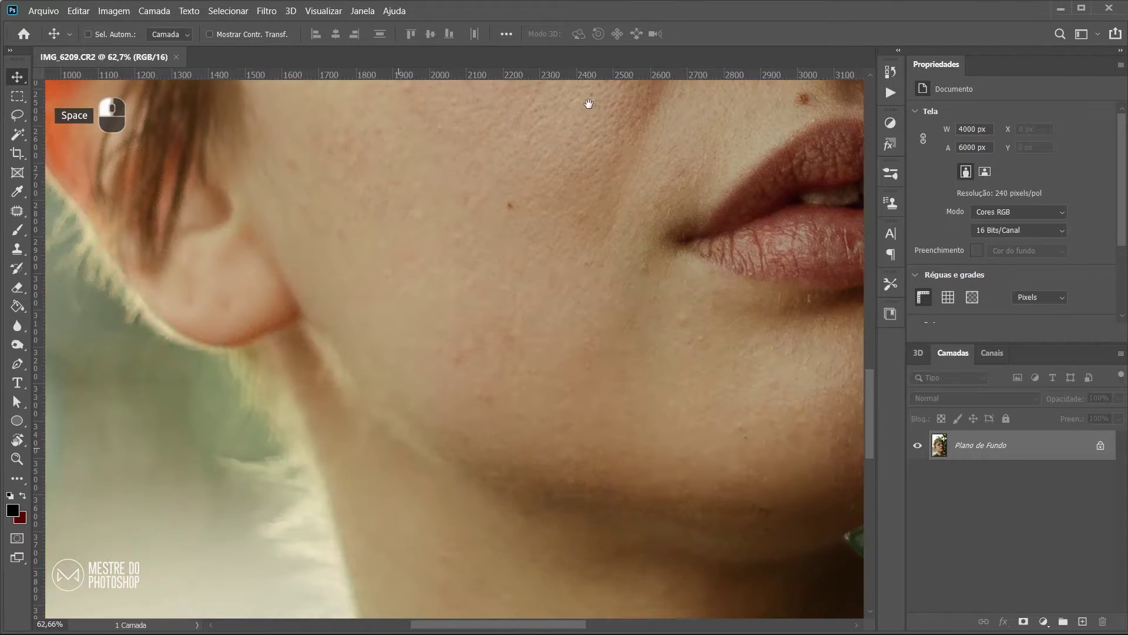
scroll(647, 226, "down", 6)
left_click_drag(708, 196, 576, 460)
scroll(579, 315, "down", 4)
scroll(580, 307, "up", 2)
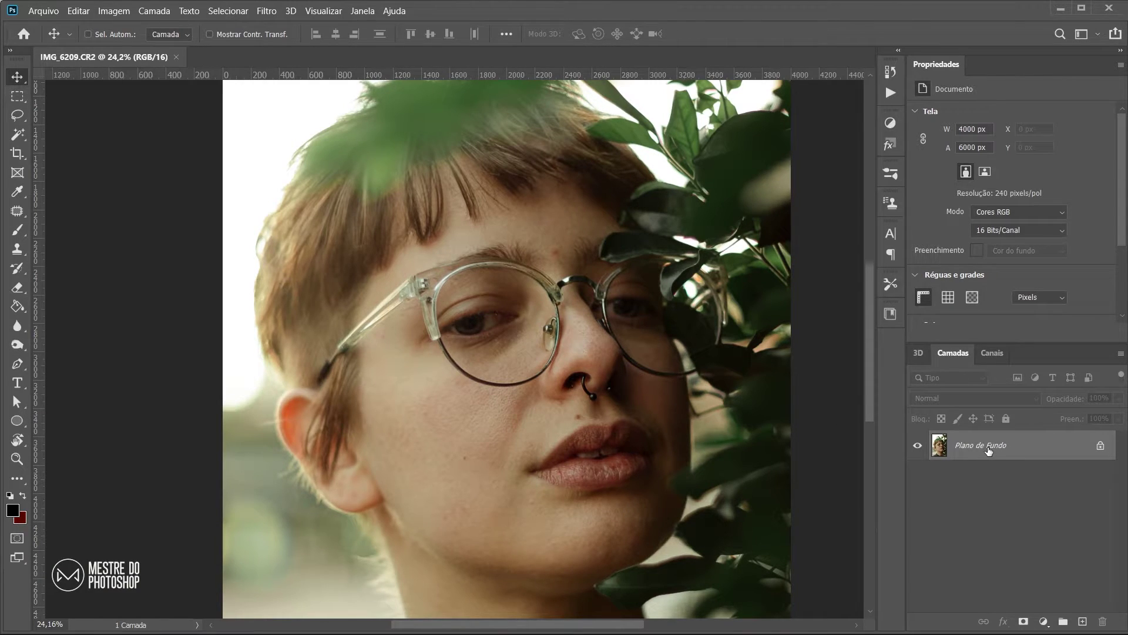
- Convert the background into a regular layer named Original
double_click(987, 450)
type("Orig")
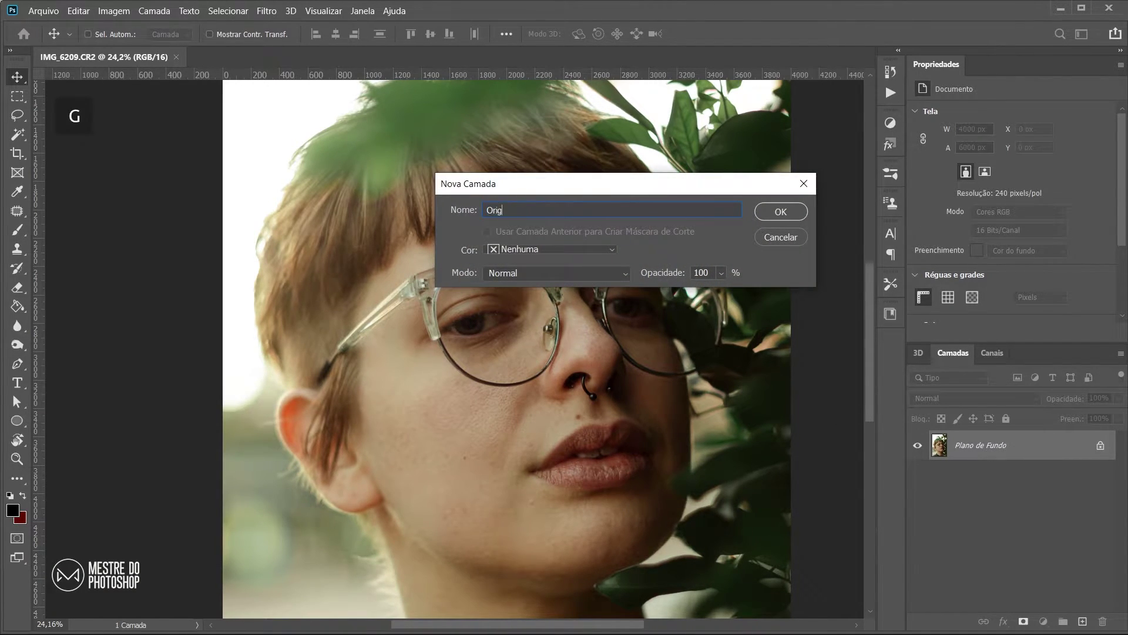
type("inal")
key("Return")
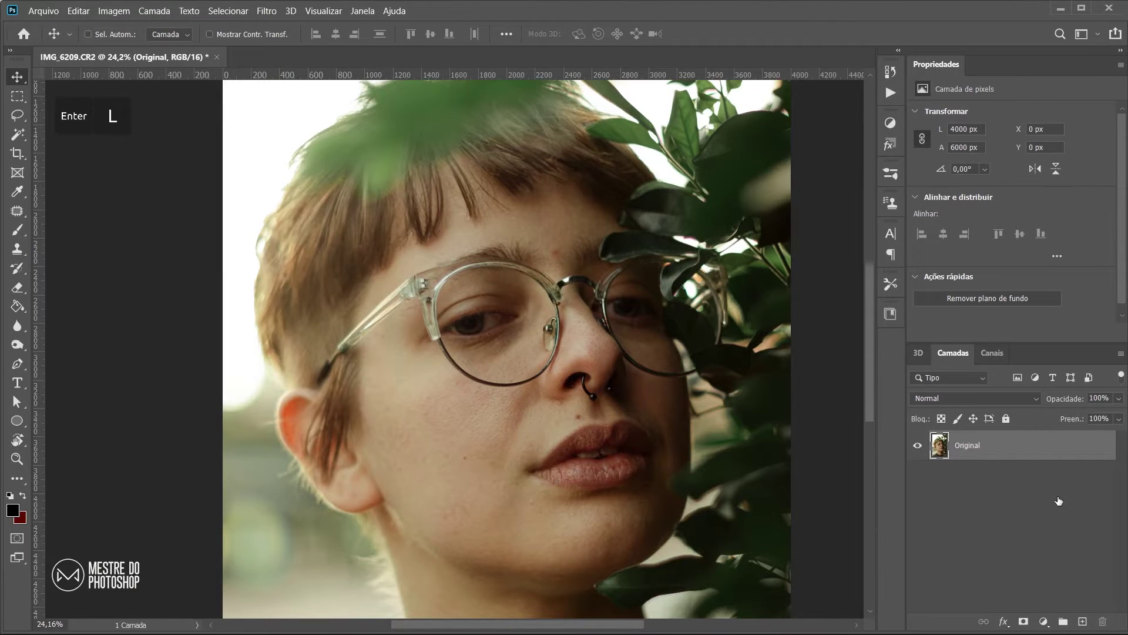
- Duplicate the Original layer and rename the copy Retoque
key("ctrl+j")
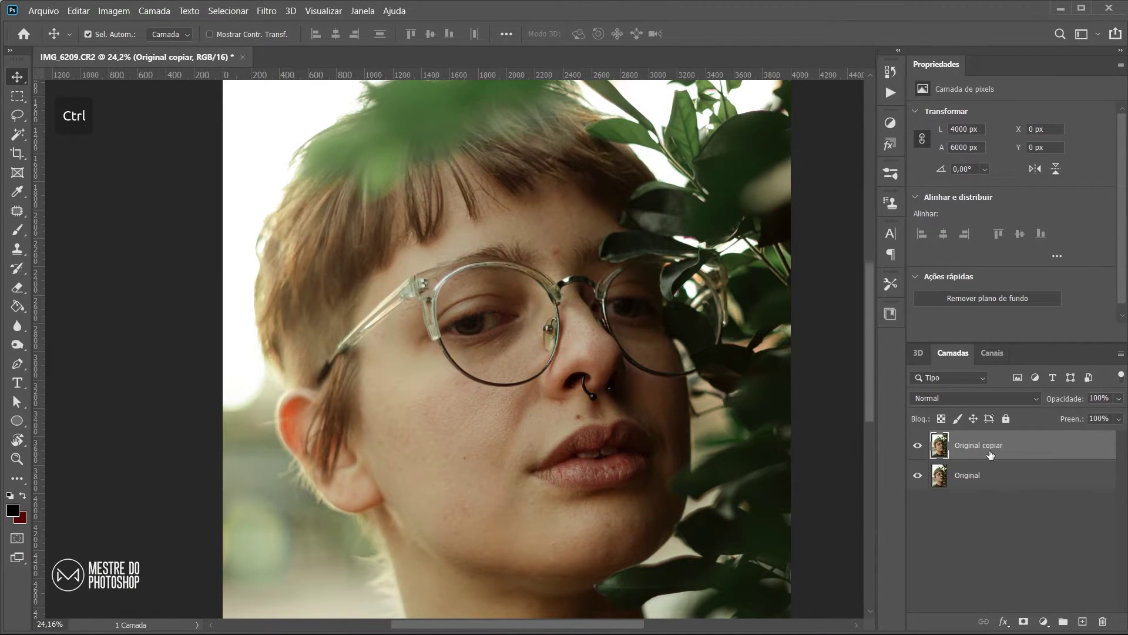
left_click(984, 448)
double_click(984, 446)
type("Retoqu")
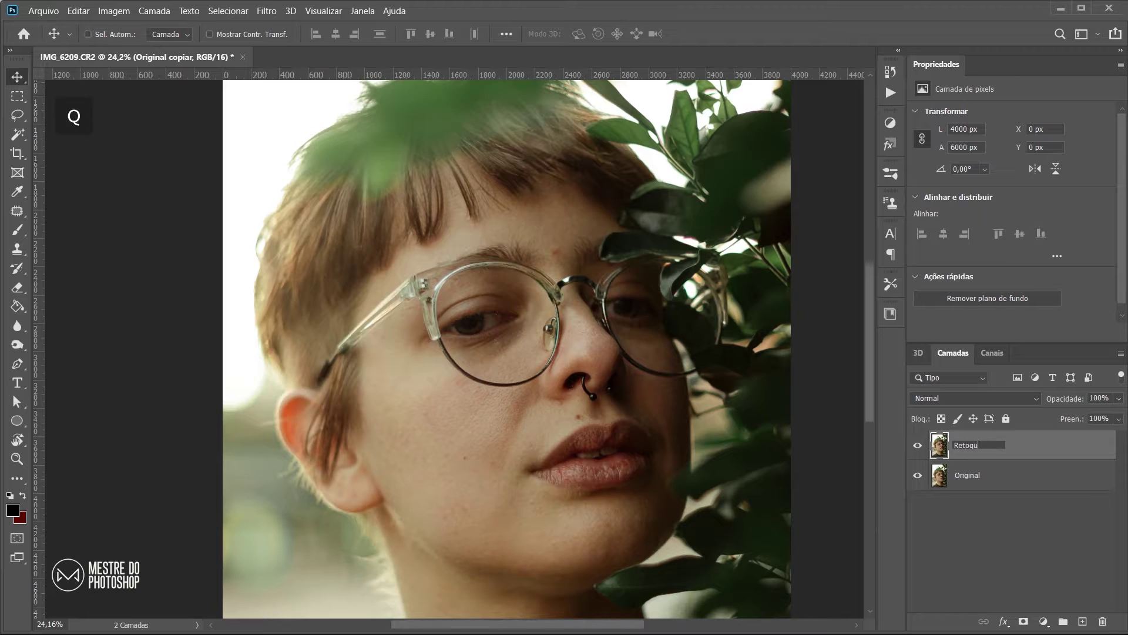
type("e")
key("Return")
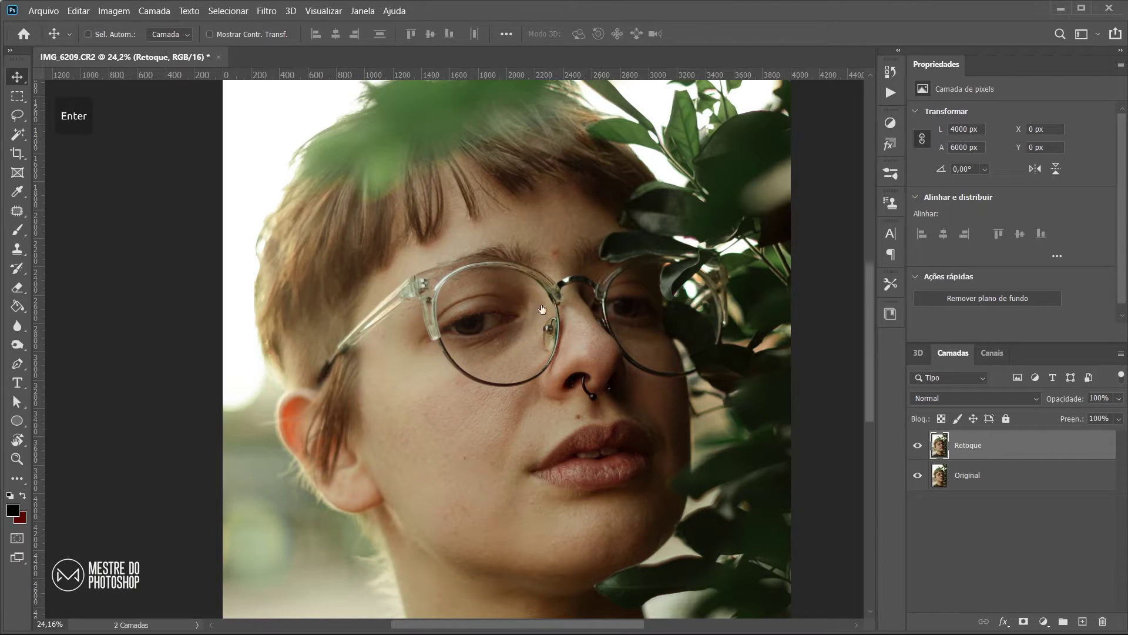
- Remove small blemishes from the forehead and the area around the glasses on the Retoque layer with the Patch tool
left_click(16, 214)
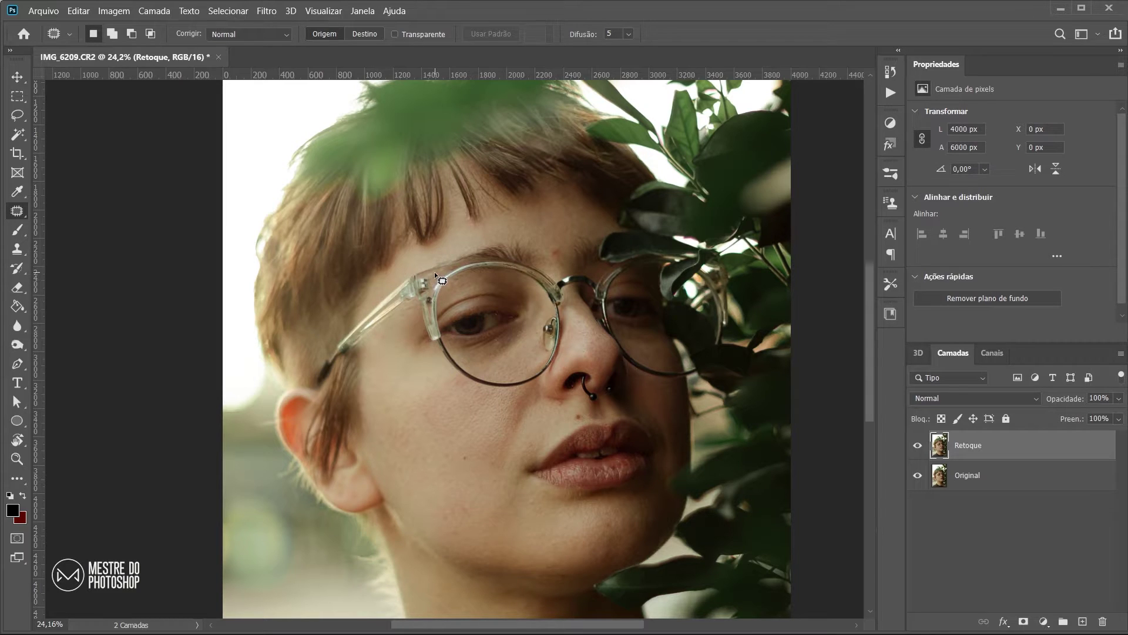
scroll(442, 280, "up", 5)
mouse_move(589, 234)
left_mouse_down()
mouse_move(569, 260)
mouse_move(596, 263)
mouse_move(588, 229)
left_mouse_up()
left_click_drag(563, 204, 563, 204)
mouse_move(492, 325)
left_mouse_down()
mouse_move(489, 334)
mouse_move(512, 322)
left_mouse_up()
left_click_drag(454, 307, 415, 309)
left_click_drag(416, 318, 330, 363)
mouse_move(488, 376)
left_mouse_down()
mouse_move(506, 385)
mouse_move(491, 377)
left_mouse_up()
left_click_drag(516, 346, 516, 346)
left_click_drag(518, 352, 529, 369)
- Patch away the small specks below and around the eye behind the glasses lens
scroll(461, 398, "up", 5)
left_click_drag(438, 393, 437, 394)
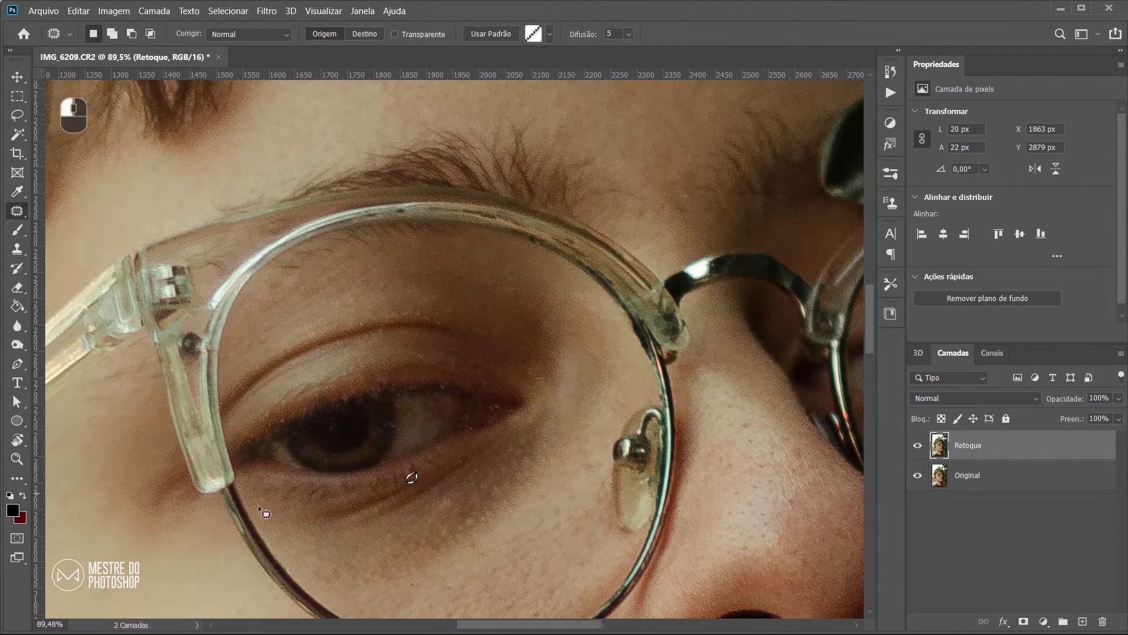
left_click_drag(351, 537, 353, 539)
left_click_drag(411, 579, 408, 578)
left_click_drag(454, 457, 456, 459)
left_click_drag(477, 381, 484, 377)
mouse_move(480, 379)
left_mouse_down()
mouse_move(459, 358)
mouse_move(420, 349)
left_mouse_up()
left_click_drag(420, 351, 411, 358)
left_click_drag(286, 415, 287, 422)
- Patch the small skin blemishes across the cheek below the glasses and beside the mouth
scroll(355, 432, "down", 4)
scroll(365, 359, "up", 3)
left_click_drag(350, 336, 360, 365)
left_click_drag(398, 440, 378, 255)
mouse_move(305, 396)
left_mouse_down()
mouse_move(316, 418)
mouse_move(306, 398)
left_mouse_up()
mouse_move(313, 406)
left_mouse_down()
mouse_move(327, 451)
mouse_move(360, 460)
left_mouse_up()
left_click_drag(359, 469, 382, 443)
left_click_drag(599, 492, 540, 394)
left_click_drag(436, 449, 470, 438)
mouse_move(420, 453)
left_mouse_down()
mouse_move(399, 469)
mouse_move(419, 451)
left_mouse_up()
left_click_drag(410, 451, 437, 423)
left_click_drag(503, 356, 506, 363)
left_click_drag(510, 351, 599, 438)
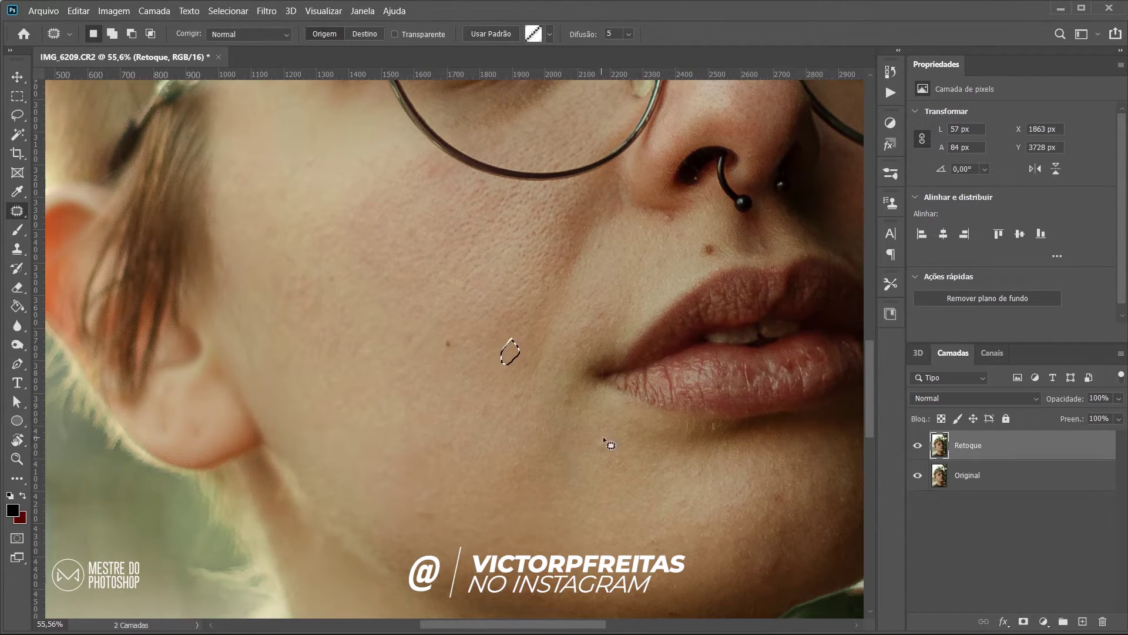
- Patch the blemishes on the lower cheek and the chin below the lips
left_click_drag(523, 433, 523, 434)
left_click_drag(640, 496, 393, 433)
left_click_drag(526, 421, 531, 421)
left_click_drag(598, 429, 606, 429)
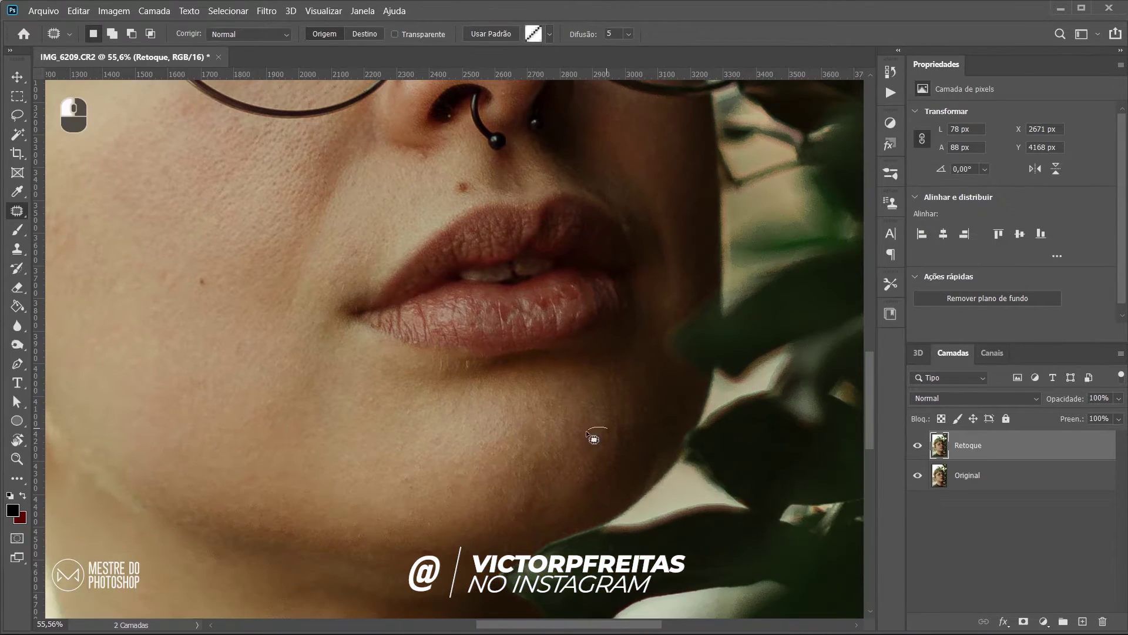
left_click_drag(536, 490, 540, 489)
left_click_drag(494, 477, 496, 476)
left_click_drag(439, 428, 441, 429)
left_click_drag(580, 342, 469, 463)
mouse_move(464, 264)
left_mouse_down()
mouse_move(464, 484)
mouse_move(426, 399)
left_mouse_up()
- Patch the remaining small spots over the rest of the face, working at different zoom levels
scroll(347, 229, "up", 2)
left_click_drag(353, 233, 355, 304)
left_click_drag(310, 211, 313, 215)
scroll(346, 259, "down", 3)
left_click_drag(373, 420, 537, 156)
scroll(453, 353, "up", 2)
left_click_drag(435, 356, 435, 357)
left_click_drag(394, 267, 395, 270)
left_click_drag(387, 281, 427, 288)
left_click_drag(606, 385, 607, 386)
scroll(467, 453, "down", 7)
mouse_move(396, 455)
left_mouse_down()
mouse_move(431, 400)
mouse_move(455, 415)
left_mouse_up()
scroll(353, 417, "up", 6)
scroll(446, 448, "down", 4)
left_click_drag(360, 444, 361, 446)
- Clear the patch selection and compare the face with the Retoque layer hidden and shown
scroll(423, 471, "down", 4)
key("m")
scroll(422, 349, "up", 3)
left_click_drag(422, 350, 392, 405)
left_click(920, 447)
left_click(922, 448)
scroll(409, 573, "up", 3)
left_click(918, 447)
left_click(918, 447)
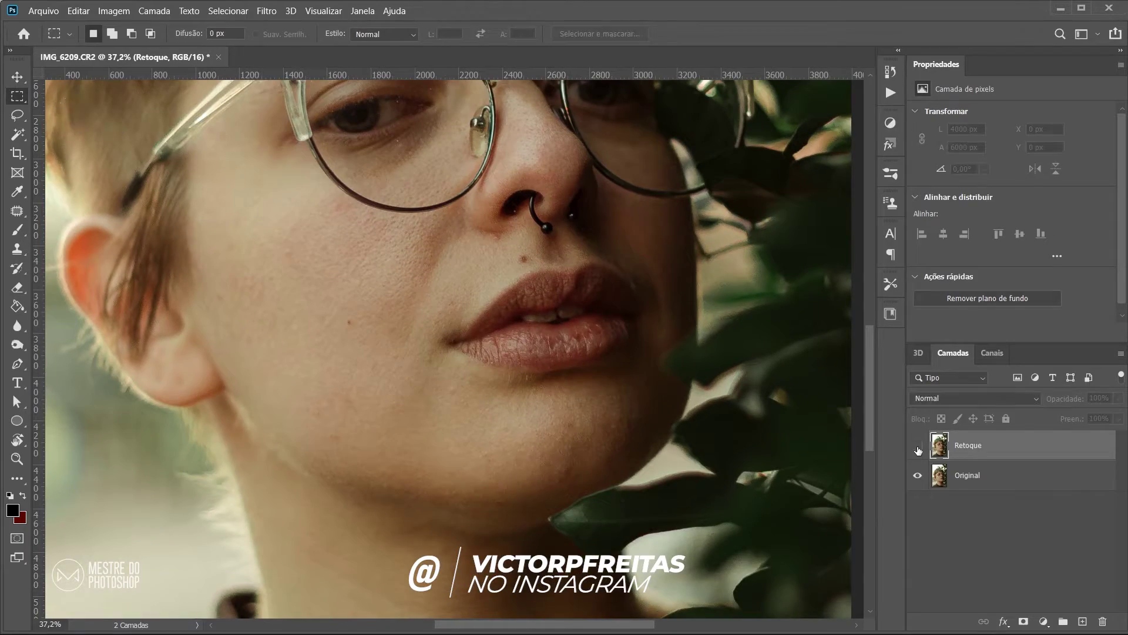
left_click(918, 449)
scroll(528, 235, "down", 5)
scroll(470, 347, "up", 2)
- Patch the leftover blemishes on the cheek and around the nose and upper lip, keeping the moles
scroll(418, 329, "up", 8)
key("j")
left_click_drag(442, 319, 442, 320)
mouse_move(457, 302)
left_mouse_down()
mouse_move(450, 314)
mouse_move(458, 303)
left_mouse_up()
scroll(457, 319, "down", 6)
scroll(583, 400, "up", 5)
left_click_drag(557, 387, 559, 389)
left_click_drag(629, 376, 539, 376)
left_click_drag(542, 361, 544, 365)
mouse_move(470, 445)
left_mouse_down()
mouse_move(496, 348)
mouse_move(484, 351)
left_mouse_up()
left_click_drag(471, 343, 418, 337)
left_click_drag(593, 581, 496, 468)
left_click_drag(478, 298, 478, 333)
key("m")
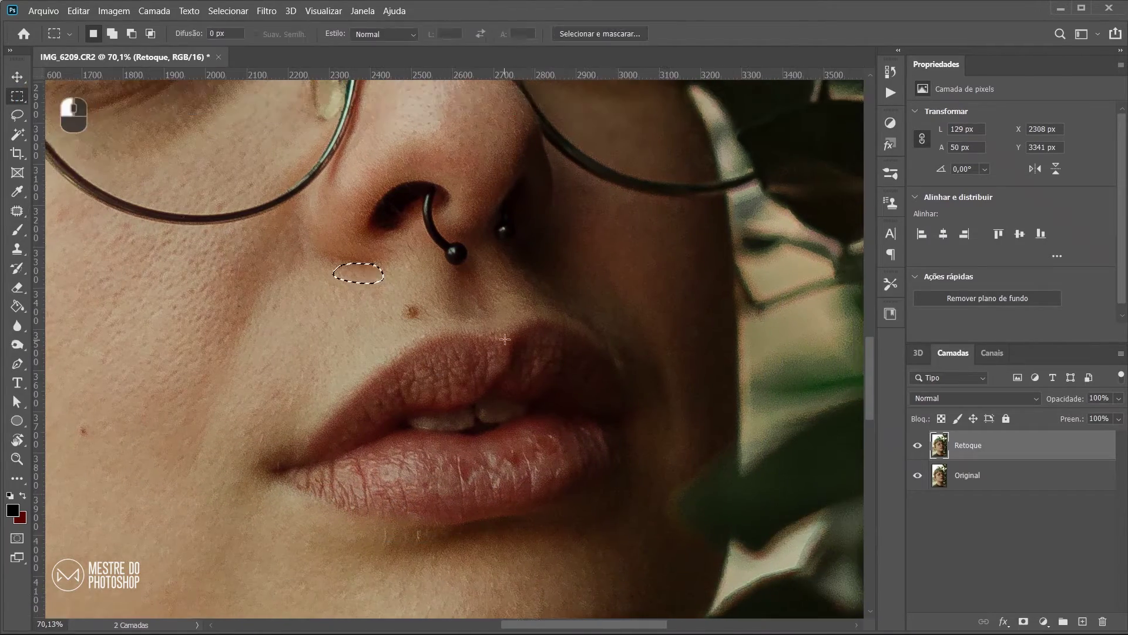
- Patch the last few skin spots, compare the face with and without the Retoque layer, and view the whole portrait
scroll(478, 334, "down", 3)
scroll(478, 333, "up", 4)
key("j")
left_click_drag(456, 422, 466, 429)
mouse_move(439, 389)
left_mouse_down()
mouse_move(444, 412)
mouse_move(439, 388)
left_mouse_up()
left_click_drag(445, 406, 463, 412)
left_click_drag(520, 382, 517, 383)
left_click_drag(500, 403, 450, 415)
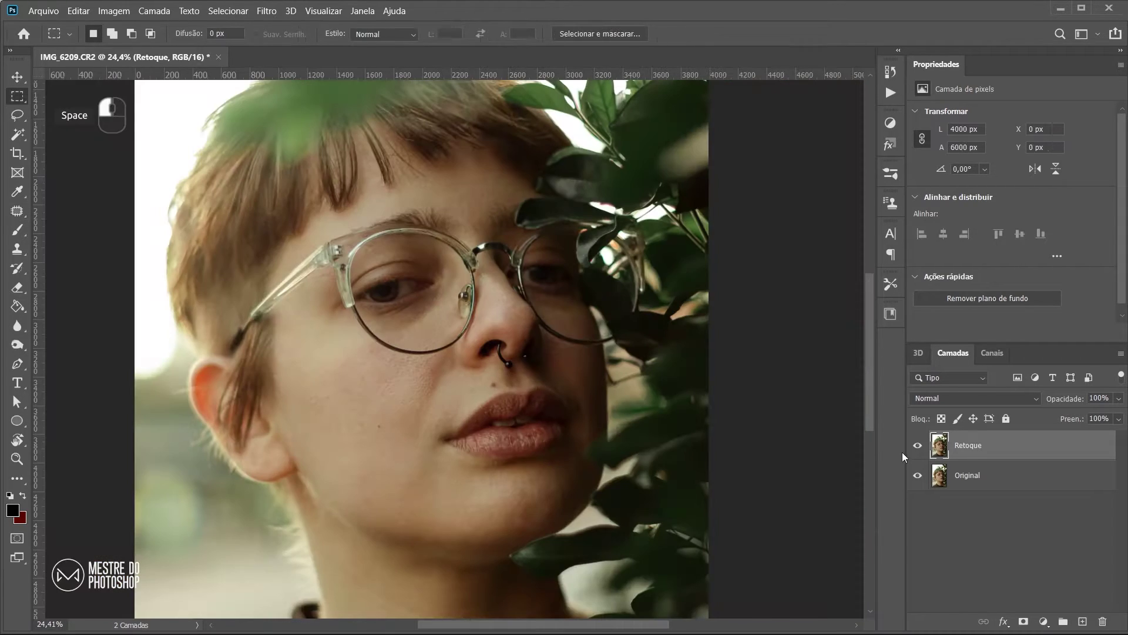
left_click(918, 445)
scroll(468, 333, "down", 2)
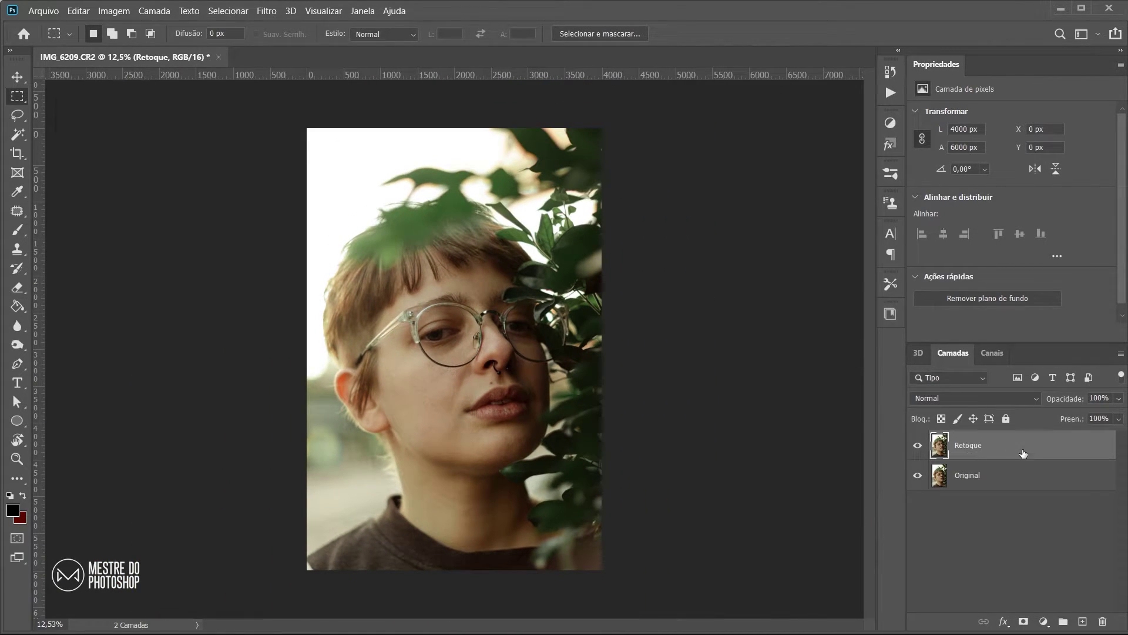
- Duplicate the Retoque layer and rename the copy "Separaçãp de freq"
key("ctrl+j")
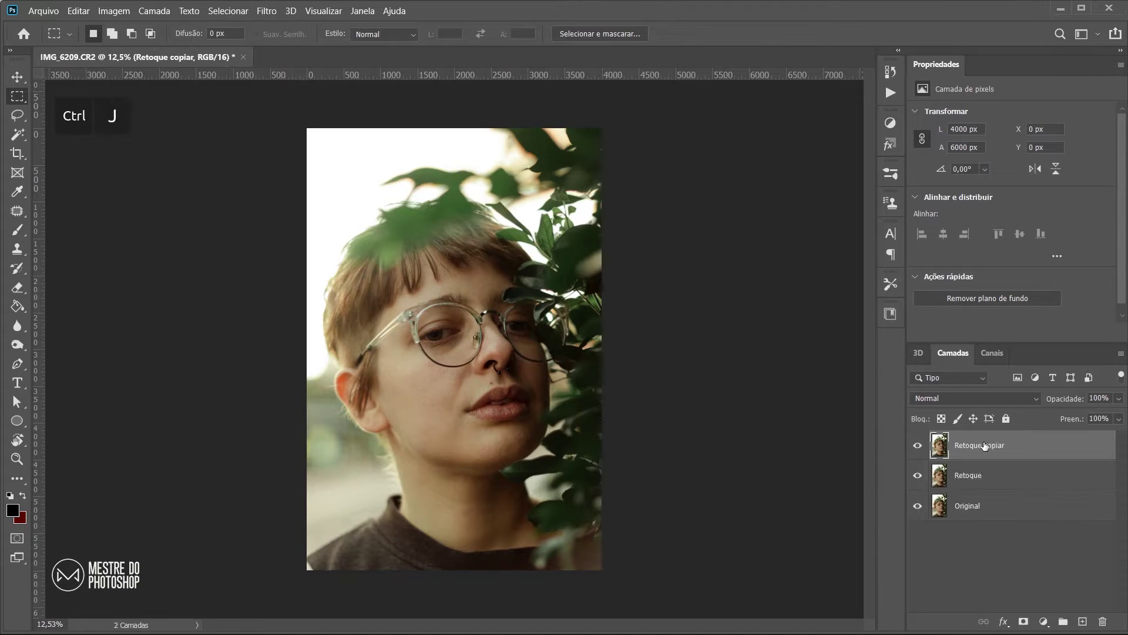
left_click(971, 447)
double_click(971, 445)
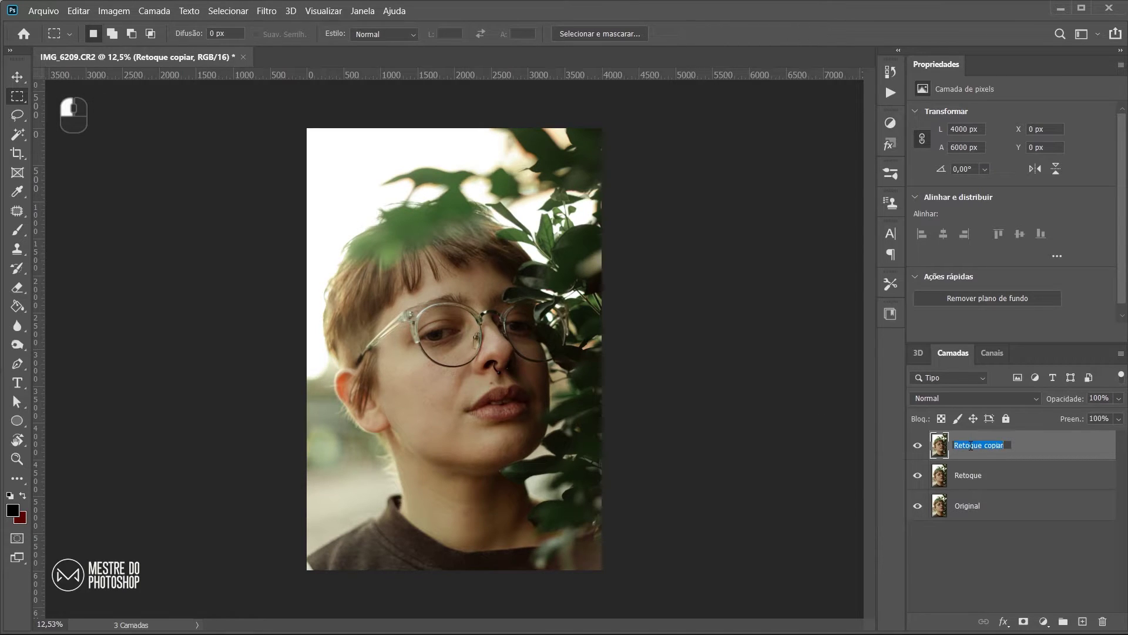
type("Separaç")
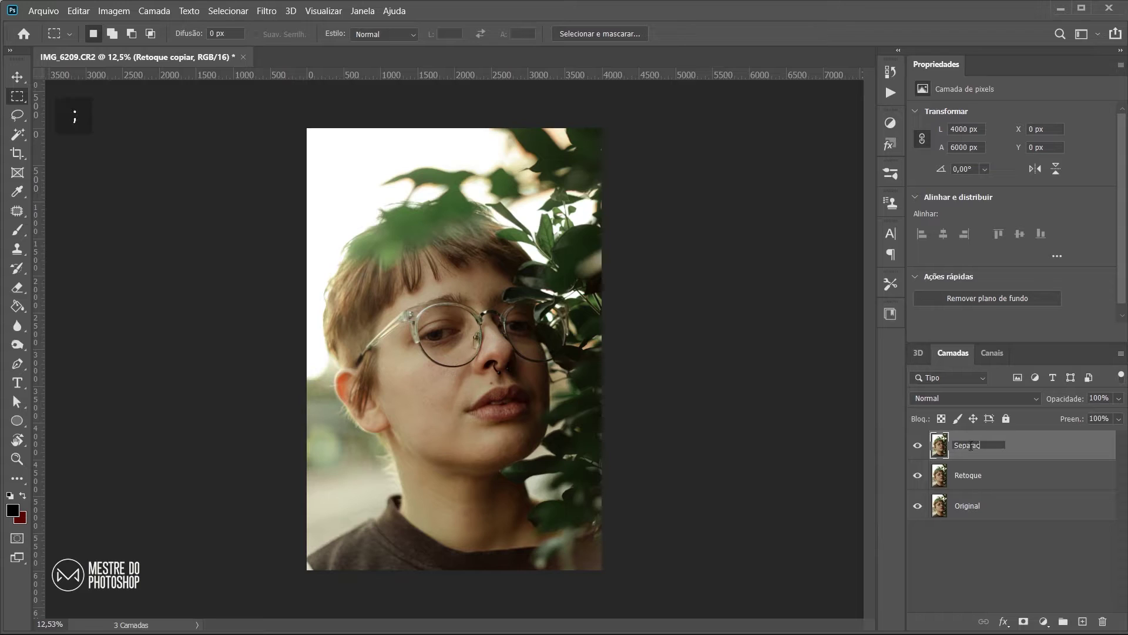
type("ãp de")
key("BackSpace")
type("o de freq")
key("Return")
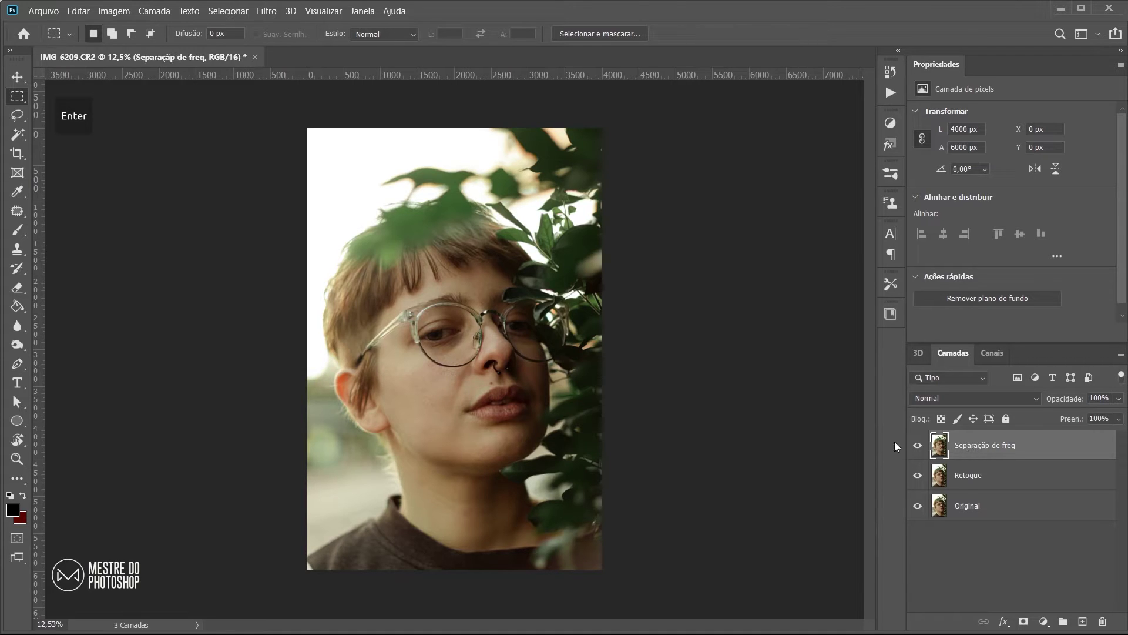
- Run the Separação de Frequência action from the Skin Retouch set on the duplicated layer
left_click(898, 50)
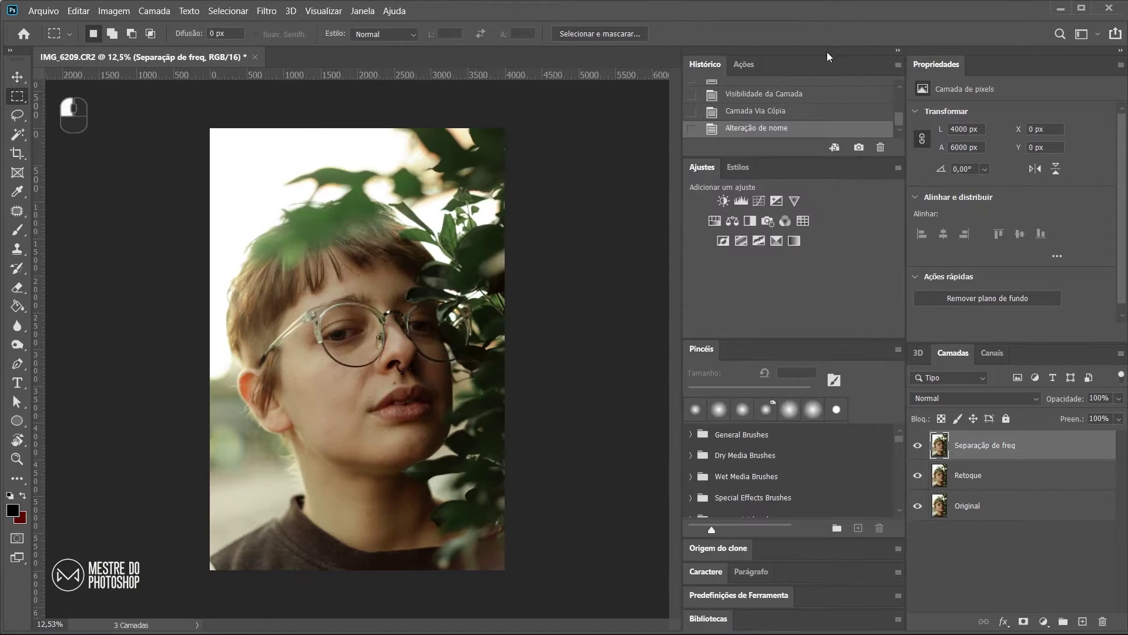
left_click(745, 67)
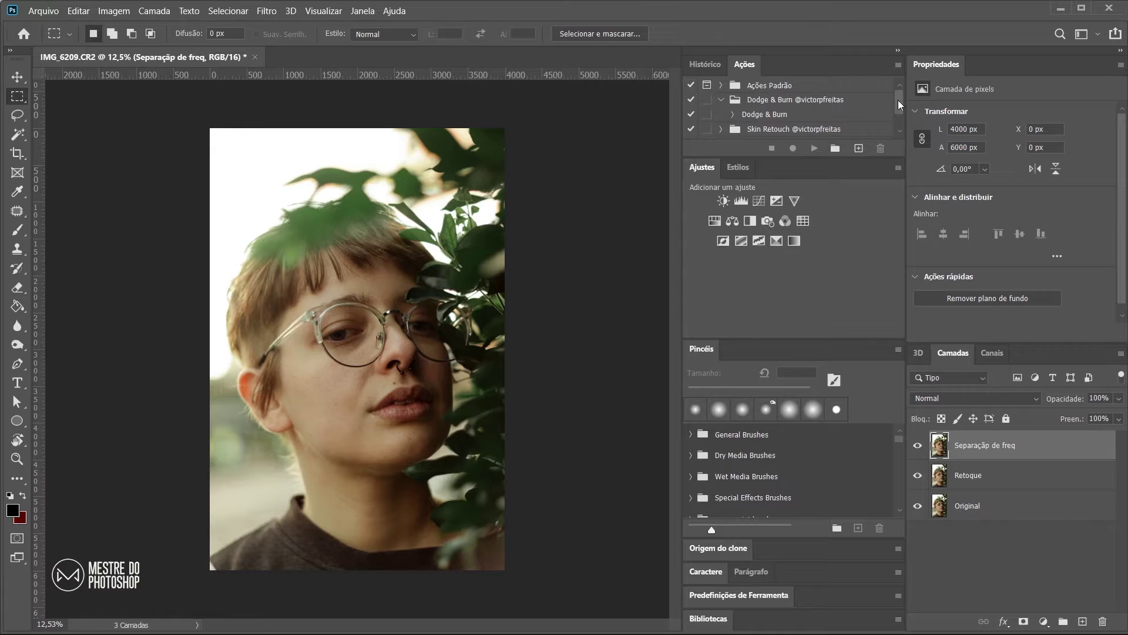
left_click_drag(898, 100, 893, 121)
left_click(720, 102)
scroll(888, 115, "down", 2)
left_click(797, 115)
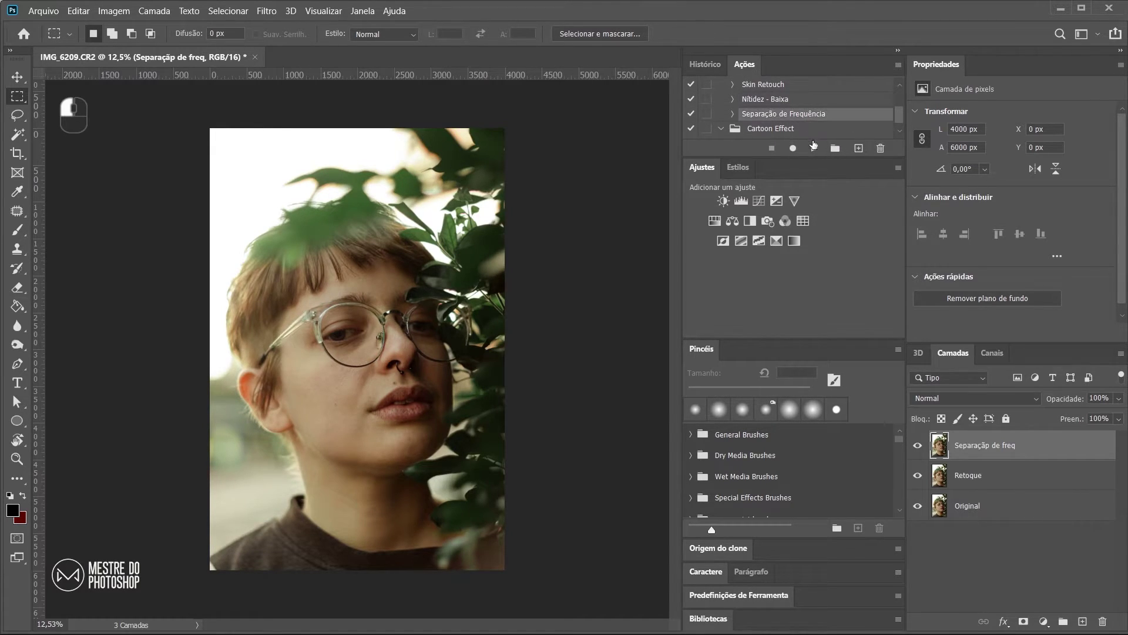
left_click(814, 149)
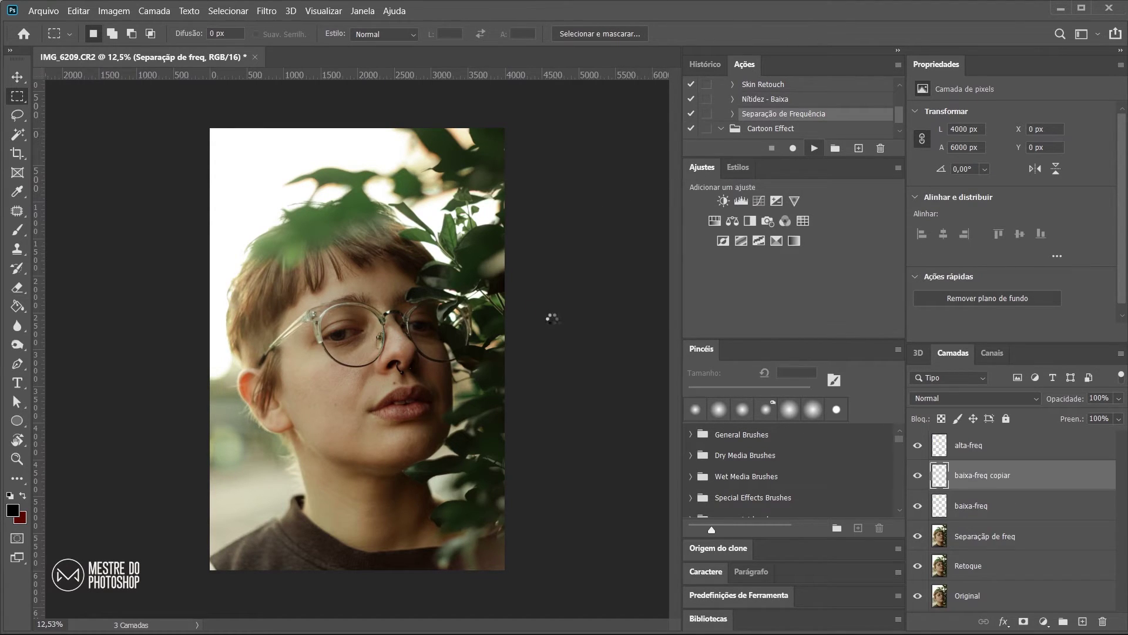
- Set up a white 125 px brush on the ajuste layer's mask and undo a trial stroke on the lower cheek
left_click(966, 475)
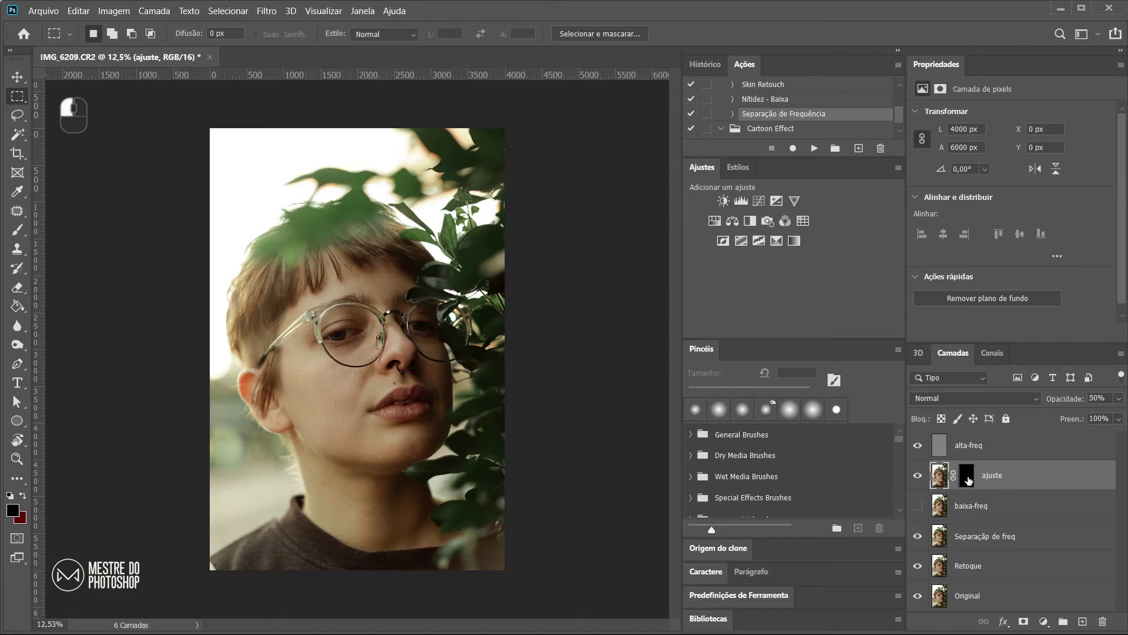
scroll(372, 352, "up", 3)
scroll(372, 353, "up", 3)
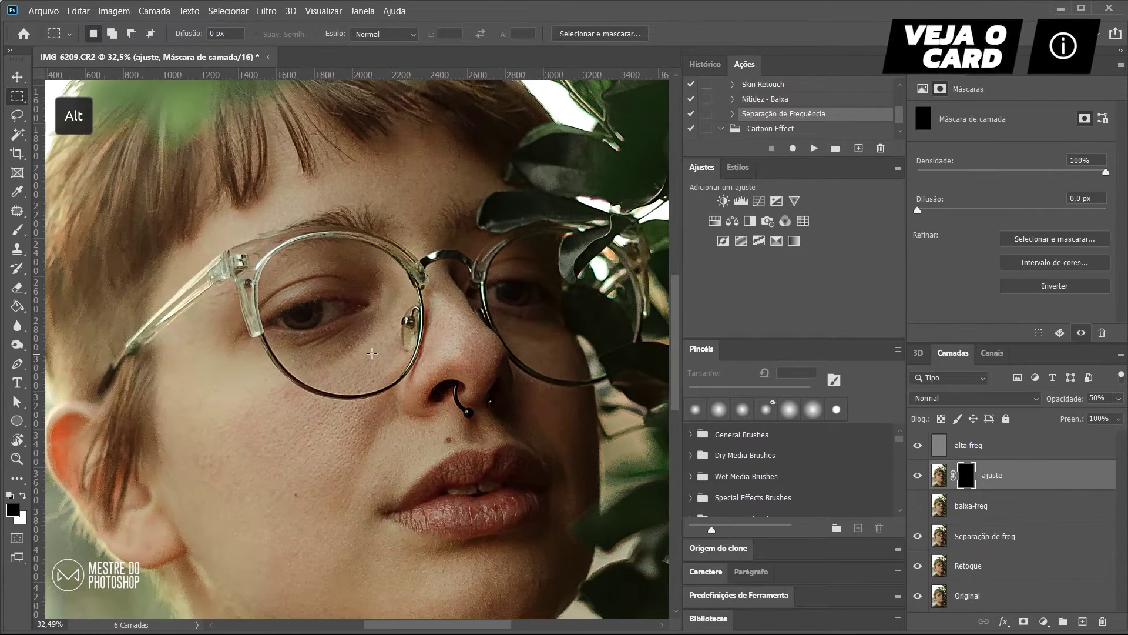
left_click_drag(372, 353, 388, 328)
key("ctrl+0")
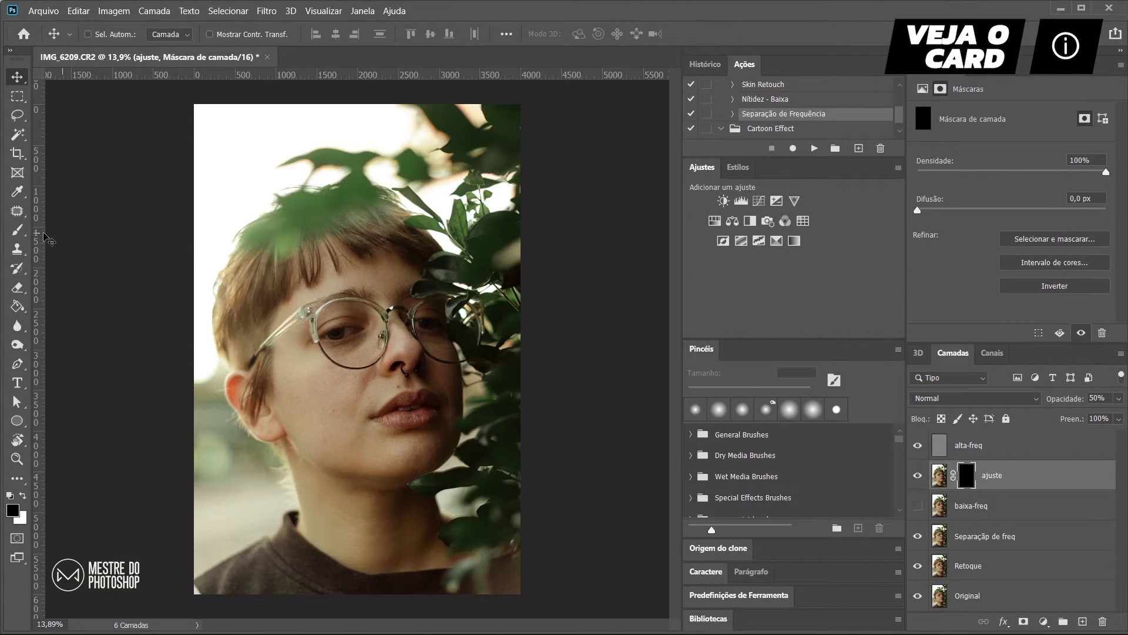
left_click(13, 233)
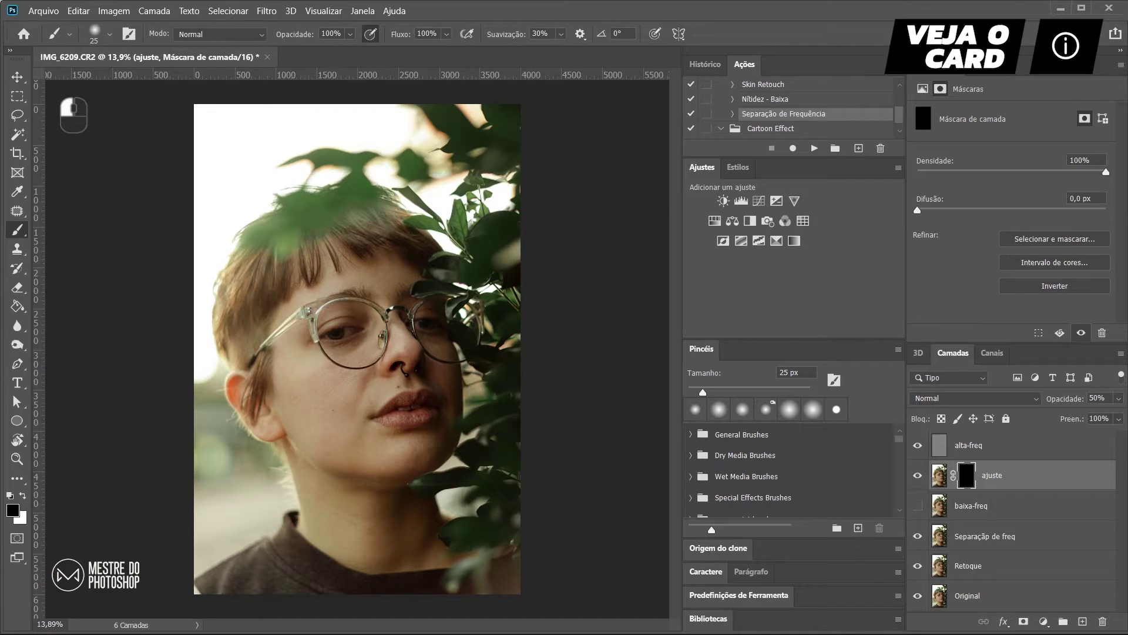
scroll(381, 370, "up", 5)
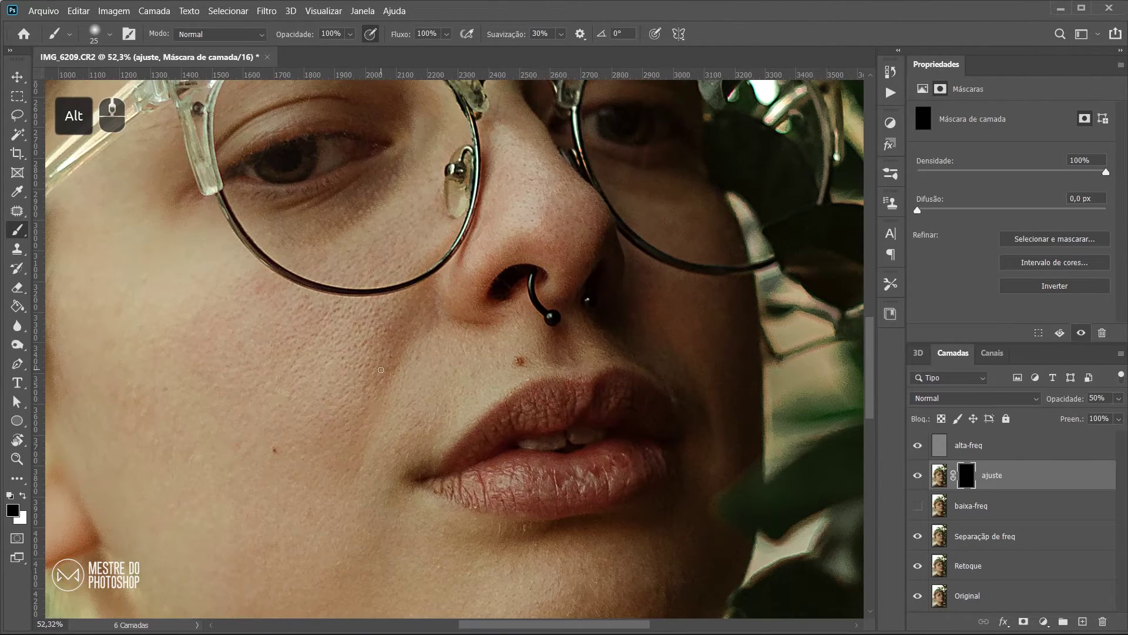
left_click_drag(381, 370, 474, 264)
key("bracketright")
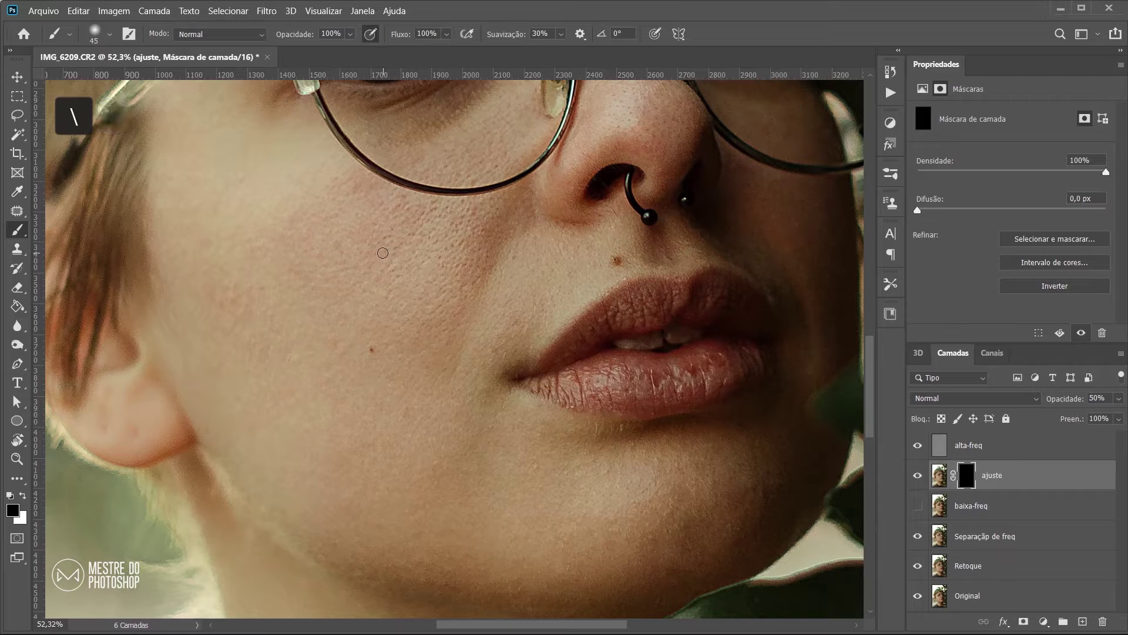
key("x")
left_click_drag(436, 478, 427, 478)
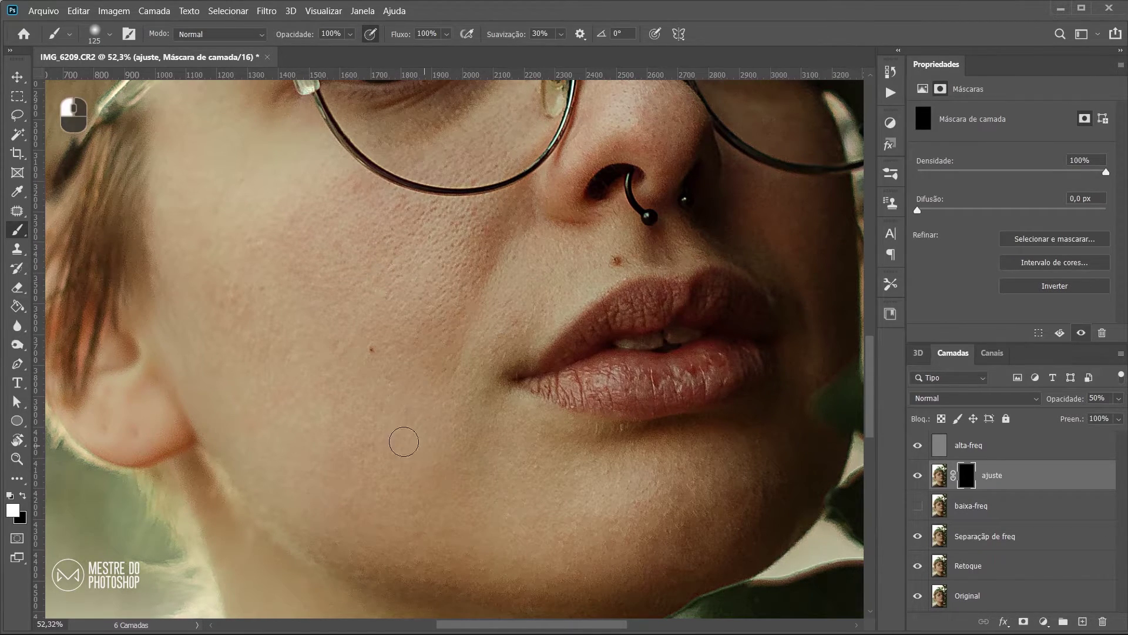
key("ctrl+z")
- Set the brush opacity to 50% and its smoothing to 0%, and enlarge the tip for broad skin areas
left_click(350, 34)
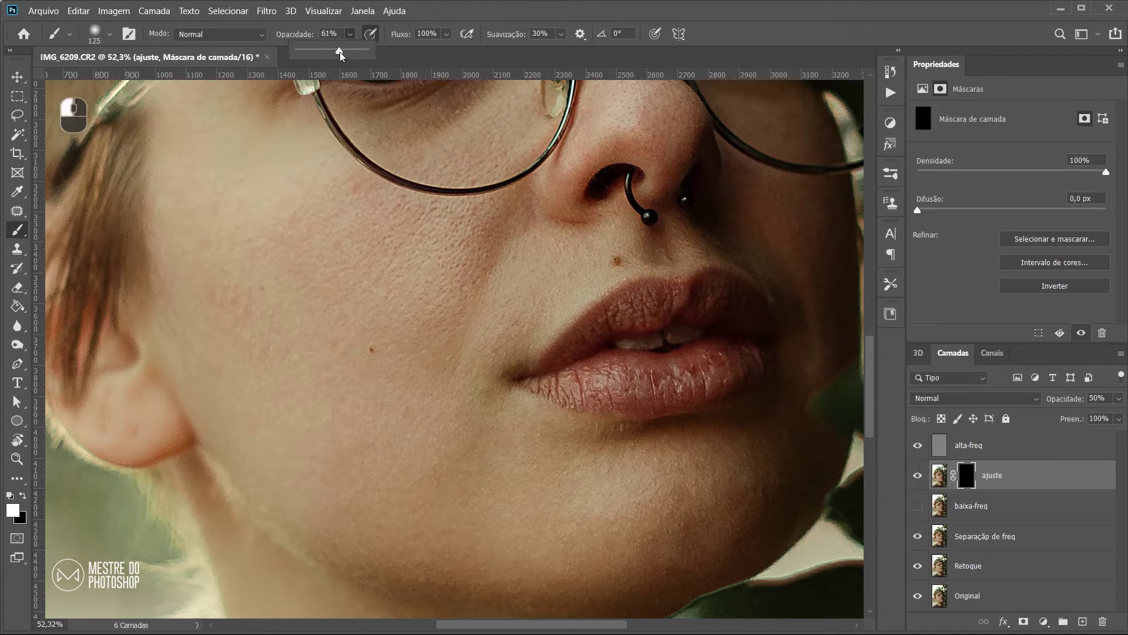
mouse_move(561, 34)
left_mouse_down()
mouse_move(557, 51)
mouse_move(541, 51)
left_mouse_up()
key("]")
key("]")
key("]")
key("]")
key("]")
key("]")
key("]")
key("]")
key("]")
right_click(341, 333)
left_click(564, 23)
key("[")
key("[")
key("[")
- Paint the ajuste mask in white over the cheek and around the mouth to smooth the skin tones
mouse_move(240, 311)
left_mouse_down()
mouse_move(232, 292)
mouse_move(456, 473)
left_mouse_up()
key("[")
mouse_move(748, 491)
left_mouse_down()
mouse_move(550, 275)
mouse_move(310, 250)
left_mouse_up()
mouse_move(524, 150)
left_mouse_down()
mouse_move(500, 402)
mouse_move(308, 252)
mouse_move(548, 171)
mouse_move(532, 425)
left_mouse_up()
mouse_move(532, 361)
left_mouse_down()
mouse_move(349, 372)
mouse_move(447, 397)
left_mouse_up()
left_click_drag(573, 380, 444, 226)
mouse_move(554, 526)
left_mouse_down()
mouse_move(484, 333)
mouse_move(549, 566)
left_mouse_up()
left_click_drag(548, 566, 599, 314)
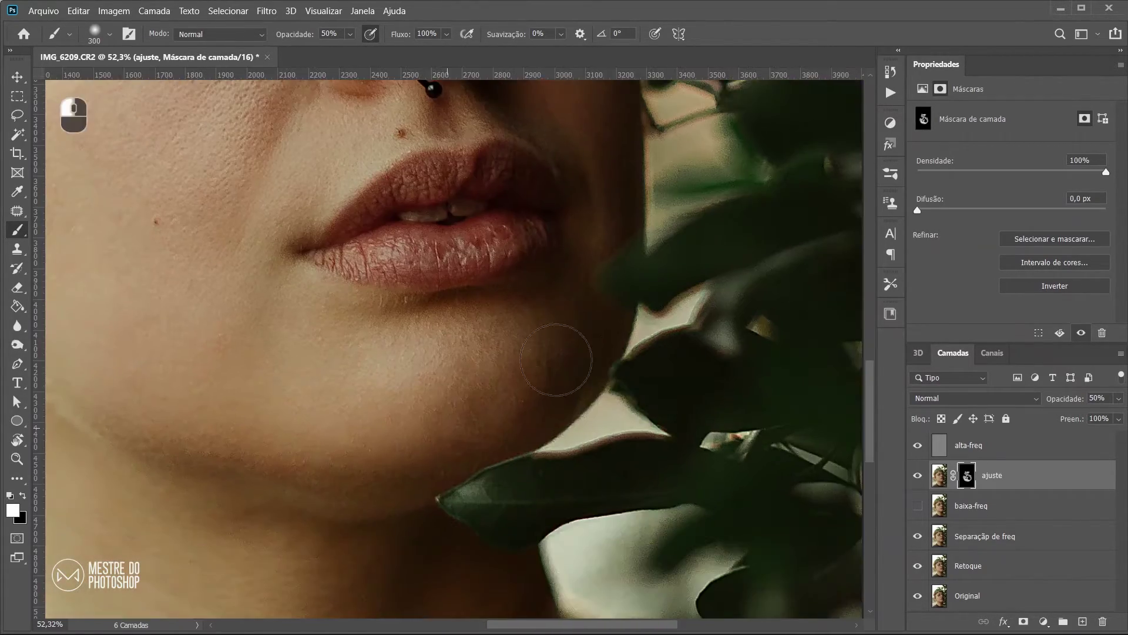
- Continue painting the ajuste mask with the 300 px brush over the chin, jaw, outer cheek and upper face
left_click_drag(458, 411, 755, 212)
left_click_drag(617, 572, 614, 526)
left_click_drag(816, 413, 604, 254)
left_click_drag(191, 231, 380, 373)
left_click_drag(223, 83, 229, 404)
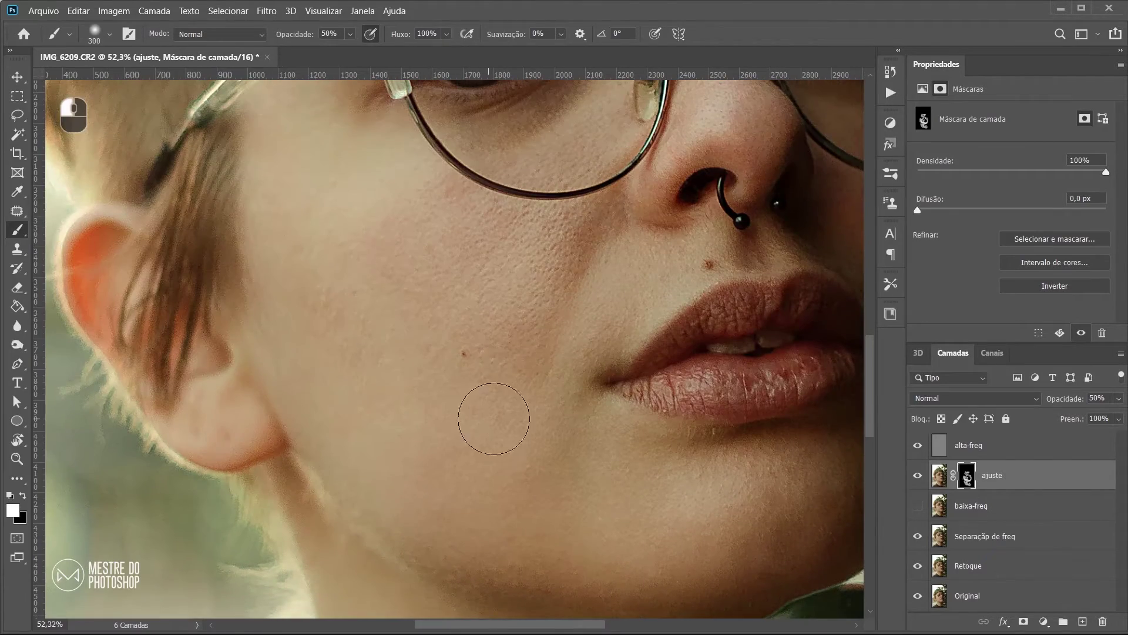
left_click_drag(506, 147, 378, 342)
scroll(379, 342, "up", 2)
scroll(479, 268, "down", 7)
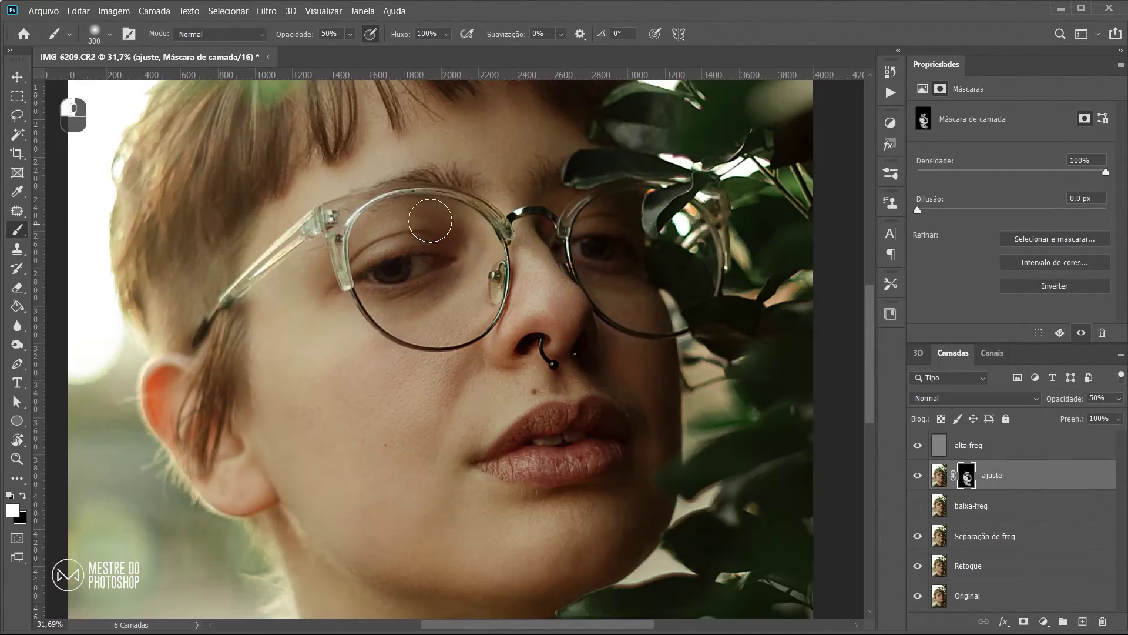
left_click_drag(406, 223, 384, 199)
scroll(558, 517, "down", 6)
scroll(588, 576, "up", 5)
- Compare the skin with the ajuste layer hidden and shown, and against the Original layer alone
left_click(917, 477)
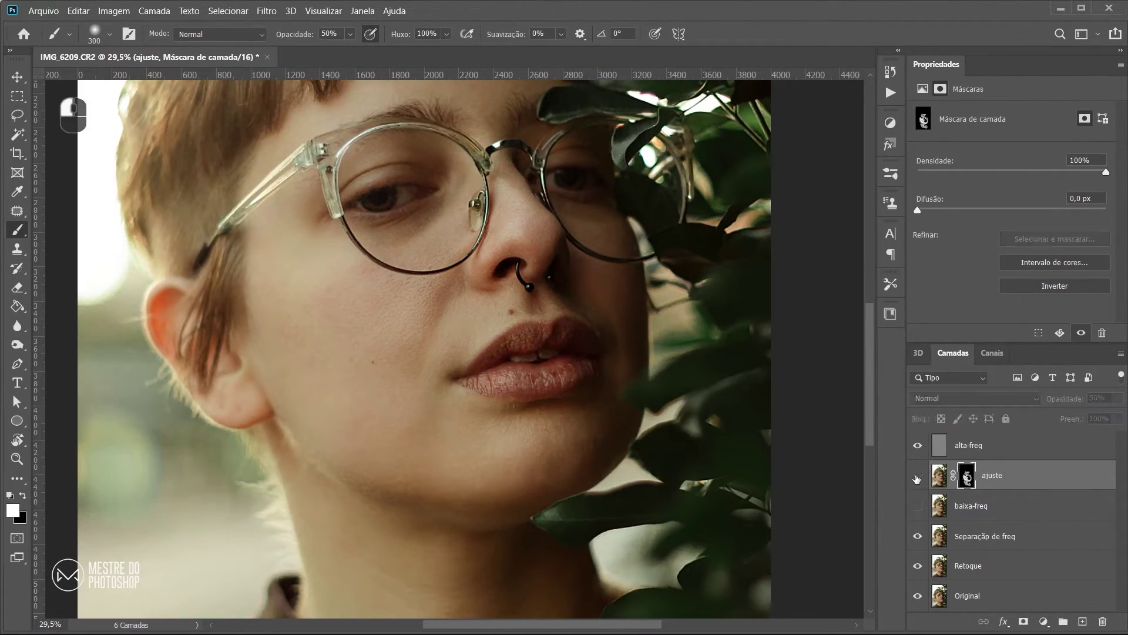
left_click(917, 476)
scroll(311, 333, "up", 4)
left_click(918, 476)
left_click(917, 596, "alt")
left_click(918, 597, "alt")
left_click(918, 597, "alt")
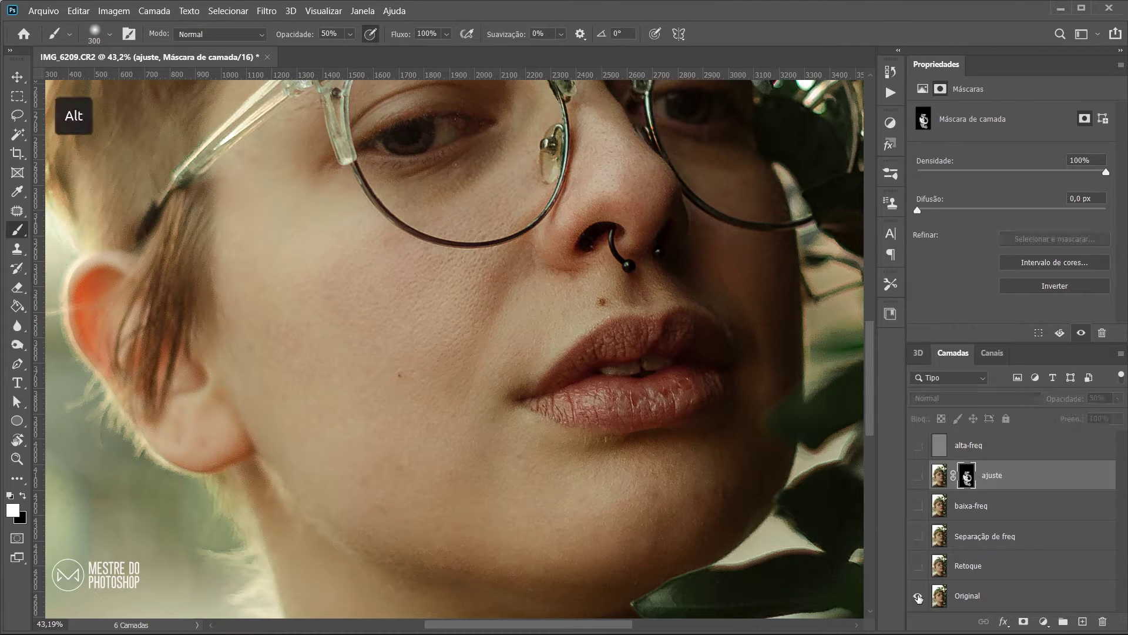
scroll(603, 362, "down", 5, "alt")
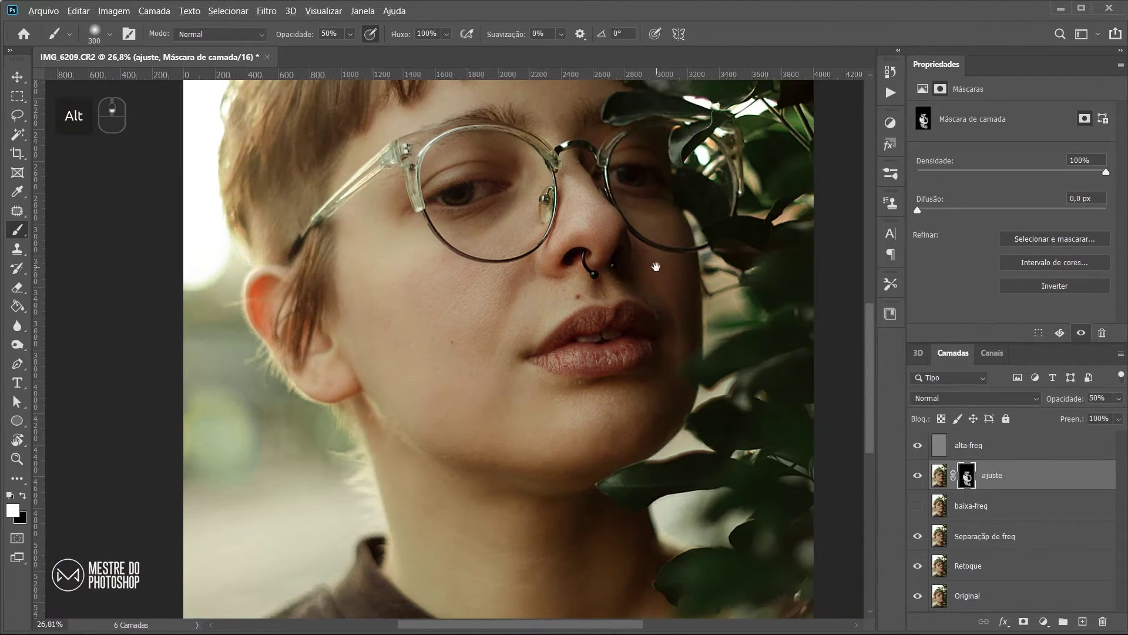
left_click_drag(654, 262, 611, 372)
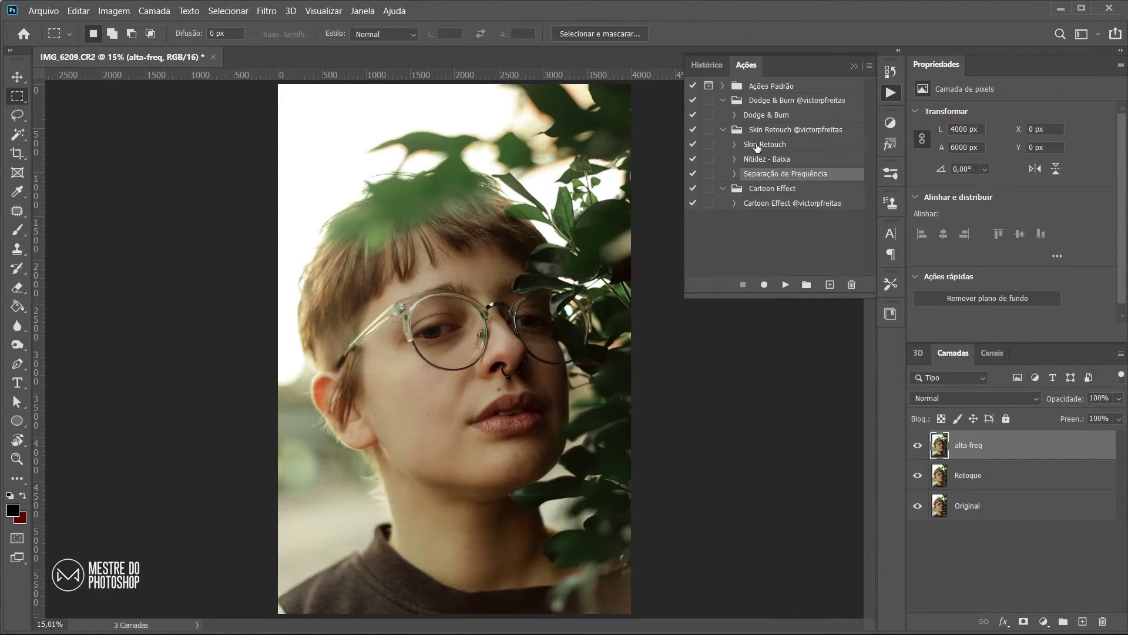
- Run the Dodge & Burn action and brighten the cheek on the Dodge mask with a large white brush at 16% opacity
left_click(974, 477)
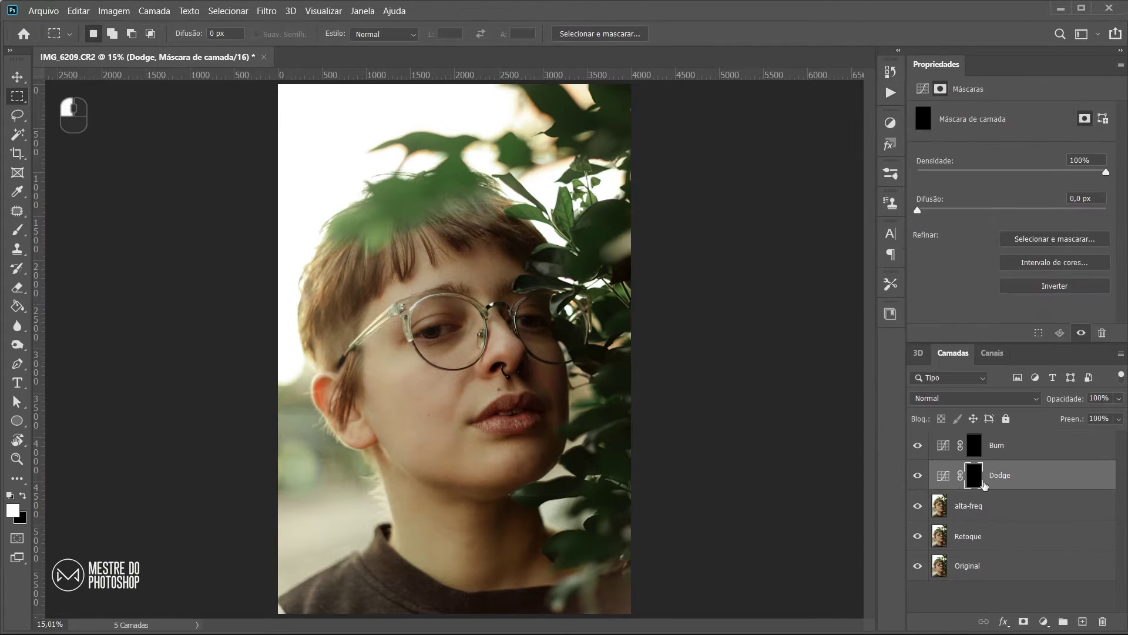
left_click(17, 229)
scroll(457, 410, "up", 5, "alt")
key("]")
key("]")
key("1")
key("6")
left_click_drag(410, 410, 347, 342)
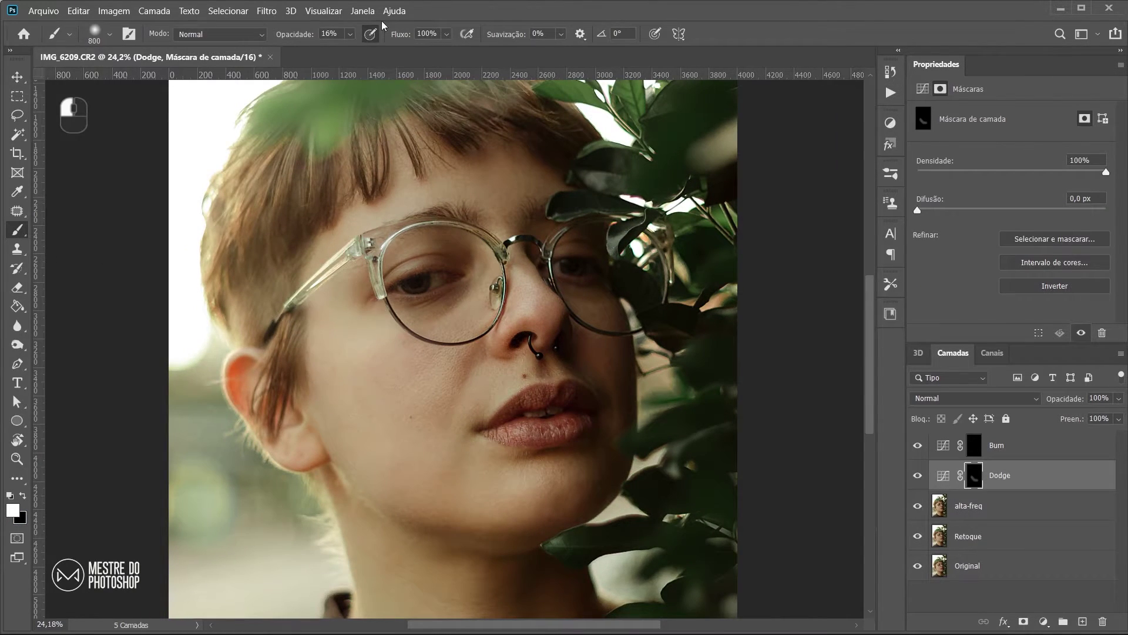
- Lower the brush opacity to 10% and brighten the chin and lower cheek on the Dodge mask with a smaller tip
left_click_drag(350, 36, 351, 57)
key("[")
key("[")
key("[")
key("[")
key("[")
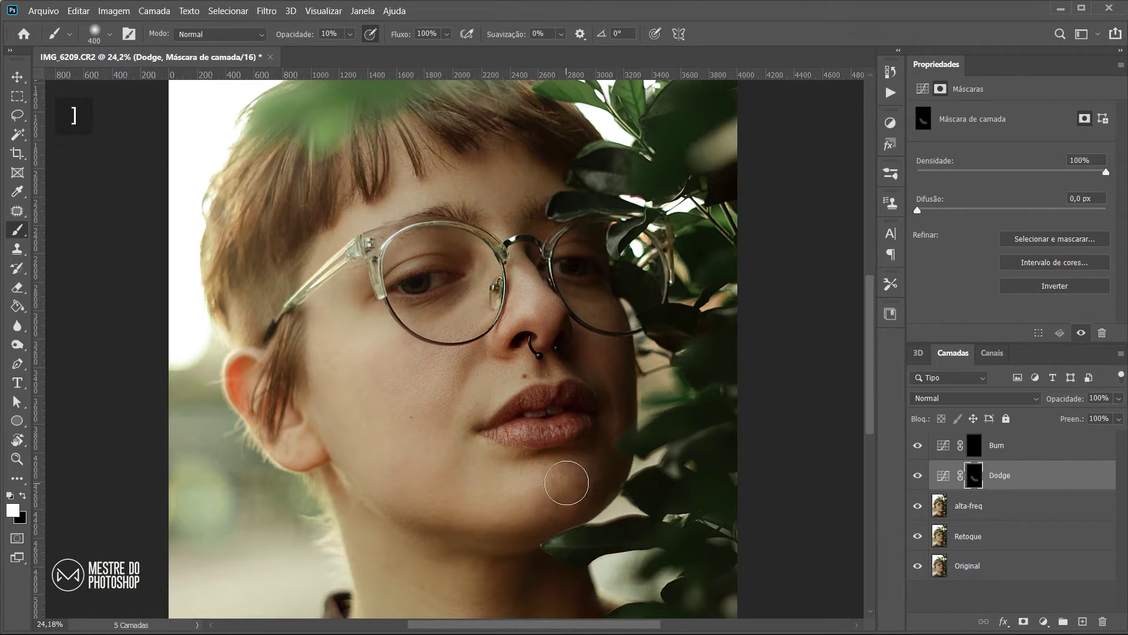
key("]")
key("]")
key("]")
left_click_drag(566, 478, 456, 467)
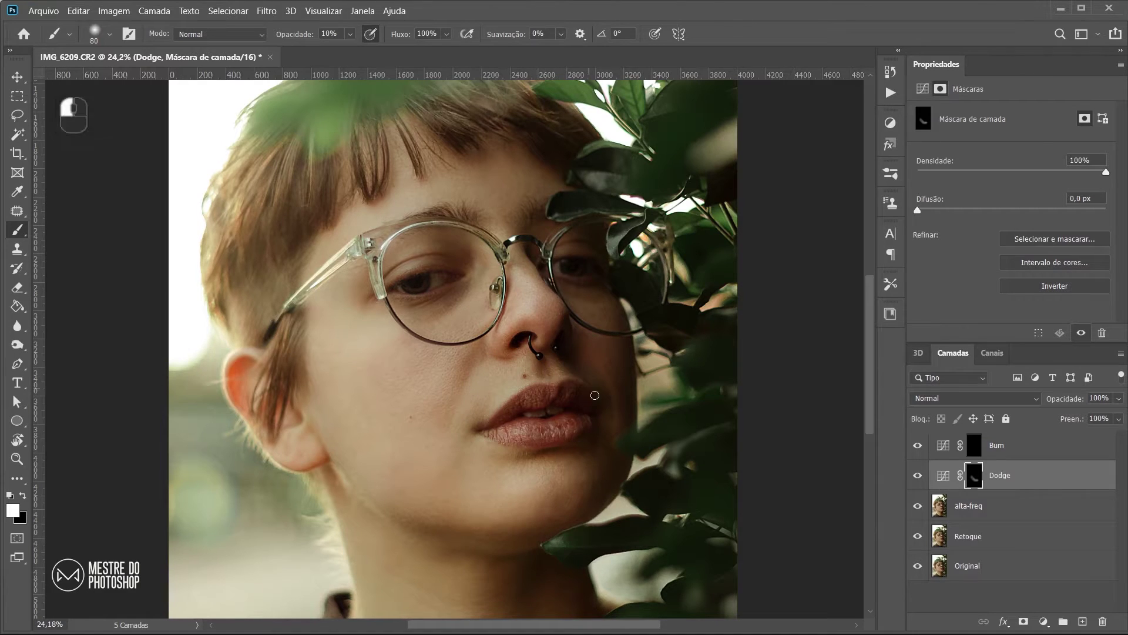
key("bracketleft")
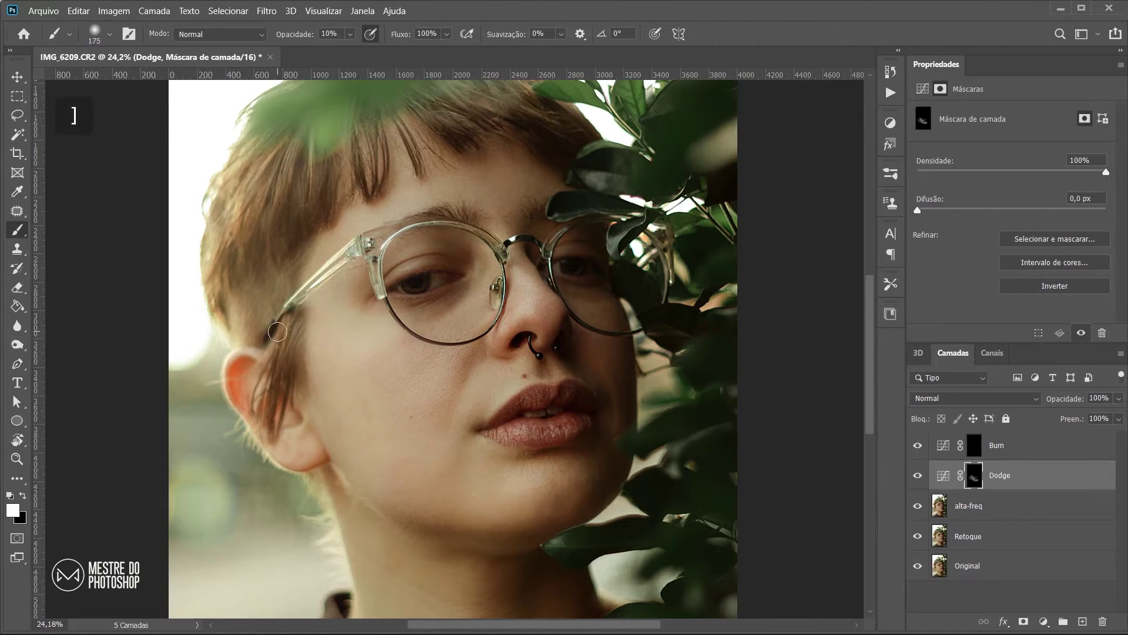
- Set the brush opacity to 25% and dodge small facial highlights with a fine tip, undoing a misplaced stroke
key("2")
key("5")
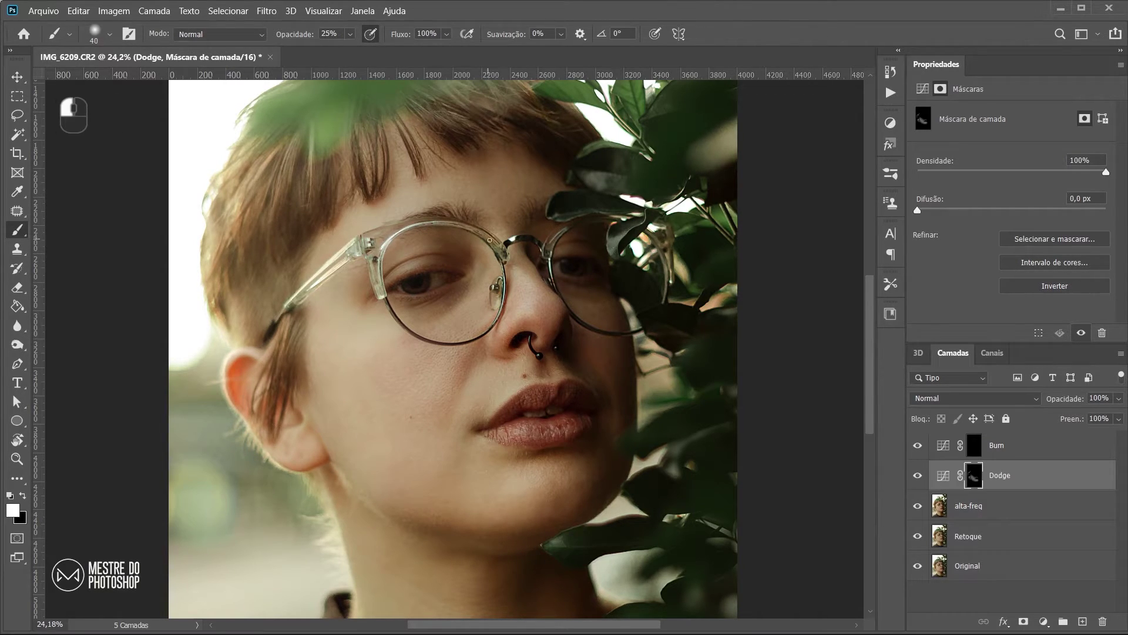
left_click_drag(576, 347, 646, 348)
key("bracketleft")
key("bracketleft")
key("bracketleft")
key("ctrl+z")
left_click_drag(581, 299, 570, 476)
- Enlarge the brush tip and dodge the upper face around the eyes on the Dodge mask
key("bracketright")
key("bracketright")
key("bracketright")
key("bracketright")
key("bracketright")
key("bracketright")
key("bracketright")
left_click_drag(508, 190, 466, 237)
key("bracketright")
key("bracketright")
key("bracketright")
key("bracketright")
left_click_drag(355, 250, 298, 196)
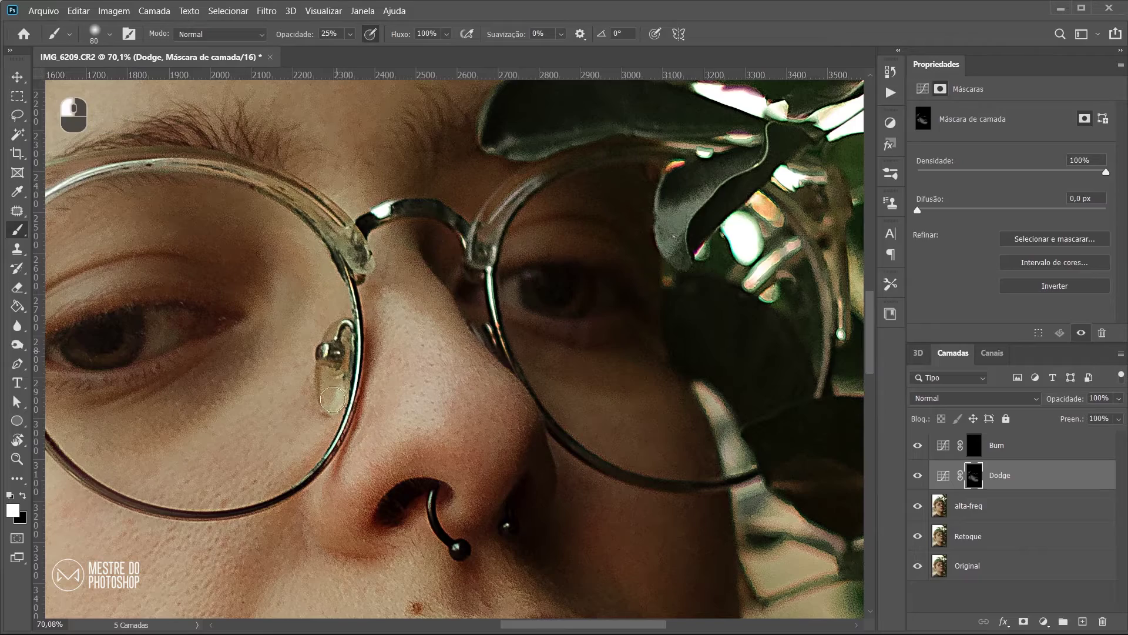
- Dodge the skin around the eyes, glasses and nose in close-up, with the brush at 25% opacity
left_click_drag(340, 356, 333, 397)
left_click_drag(306, 316, 574, 389)
left_click_drag(287, 278, 268, 332)
left_click_drag(236, 333, 266, 433)
left_click_drag(219, 285, 197, 307)
left_click_drag(293, 306, 490, 302)
scroll(490, 302, "down", 13)
scroll(699, 448, "up", 7)
- Enlarge the brush, add more highlights to the face on the Dodge mask, and undo the last stroke
key("bracketright")
key("bracketright")
key("bracketright")
key("bracketright")
key("bracketright")
left_click_drag(520, 433, 540, 427)
left_click_drag(531, 376, 479, 376)
key("ctrl+z")
- Set the brush to 12% opacity and 500 px, and paint the Dodge mask broadly over the hair, face and neck
scroll(537, 225, "down", 9)
left_click(351, 35)
left_click_drag(354, 51, 344, 51)
key("bracketright")
key("bracketright")
key("bracketright")
key("bracketright")
key("bracketright")
key("bracketright")
key("bracketright")
key("bracketright")
key("bracketleft")
key("bracketleft")
key("bracketleft")
left_click_drag(554, 240, 570, 238)
left_click_drag(440, 129, 480, 219)
mouse_move(479, 218)
left_mouse_down()
mouse_move(442, 191)
mouse_move(388, 194)
left_mouse_up()
mouse_move(504, 94)
left_mouse_down()
mouse_move(676, 219)
mouse_move(693, 313)
mouse_move(670, 263)
left_mouse_up()
left_click_drag(461, 486, 445, 467)
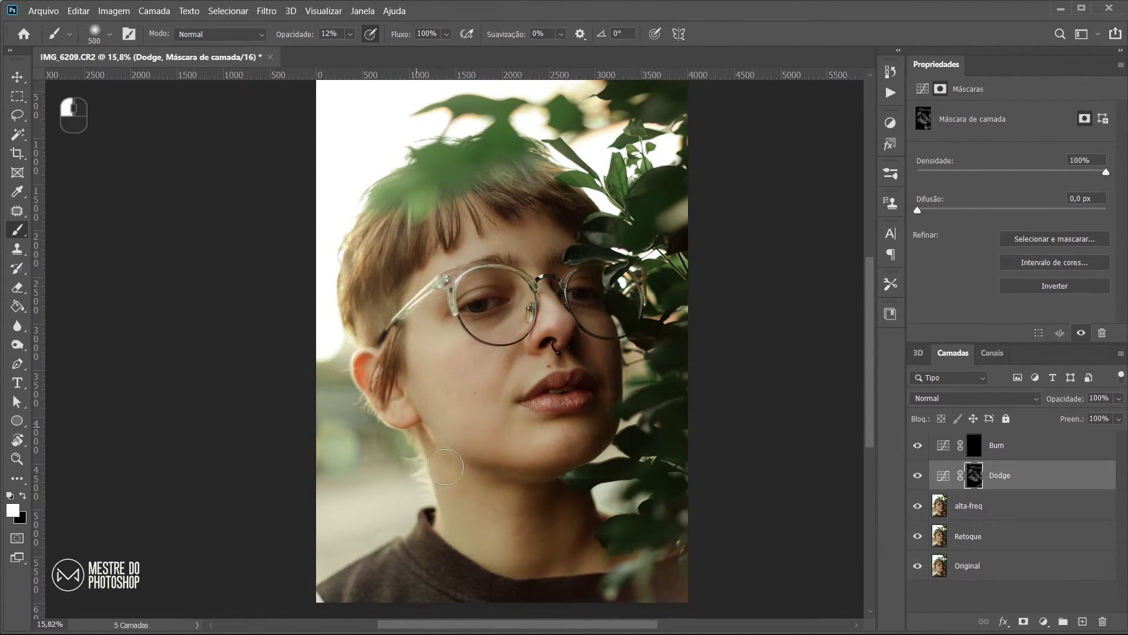
- Widen the brush to 1100 px and compare the portrait with the Dodge layer hidden and shown
key("bracketright")
key("bracketright")
key("bracketright")
key("bracketright")
key("bracketright")
key("bracketright")
key("bracketright")
key("bracketright")
key("bracketright")
key("bracketright")
key("bracketright")
key("bracketright")
key("bracketright")
key("bracketright")
key("bracketright")
key("bracketright")
key("bracketright")
key("bracketright")
key("bracketright")
key("bracketright")
left_click(917, 476)
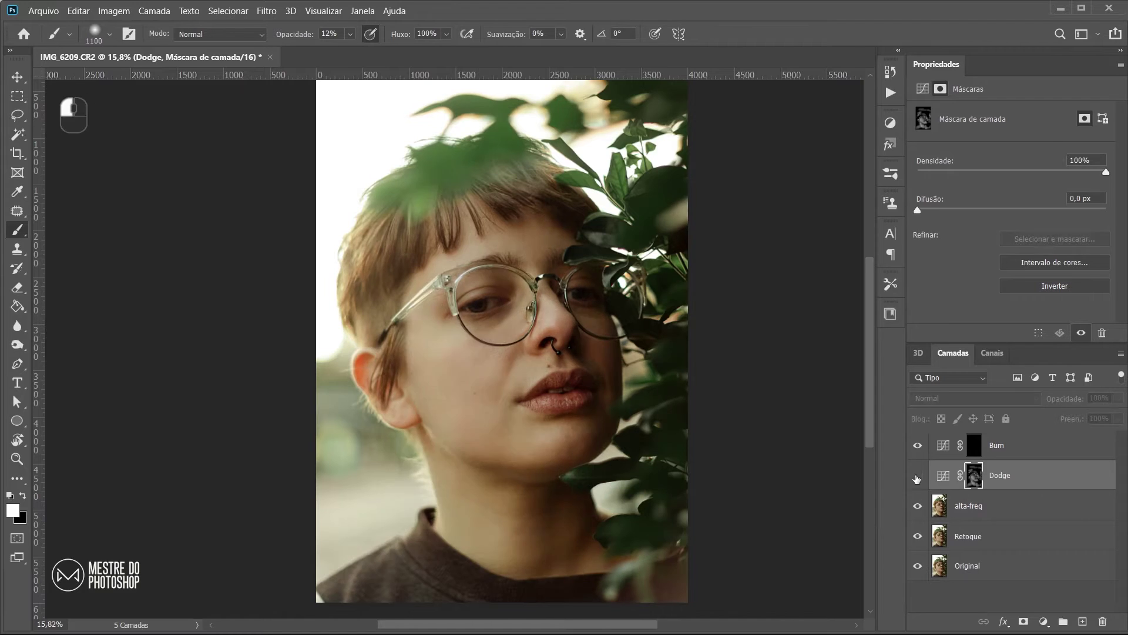
left_click(918, 475)
- Paint the Burn mask with a brush of about 300 px, darkening the chin and the shaded side of the face beside the leaves
left_click(978, 445)
key("alt")
key("bracketleft")
key("bracketleft")
key("bracketleft")
key("bracketleft")
key("bracketleft")
key("bracketleft")
key("bracketleft")
key("bracketleft")
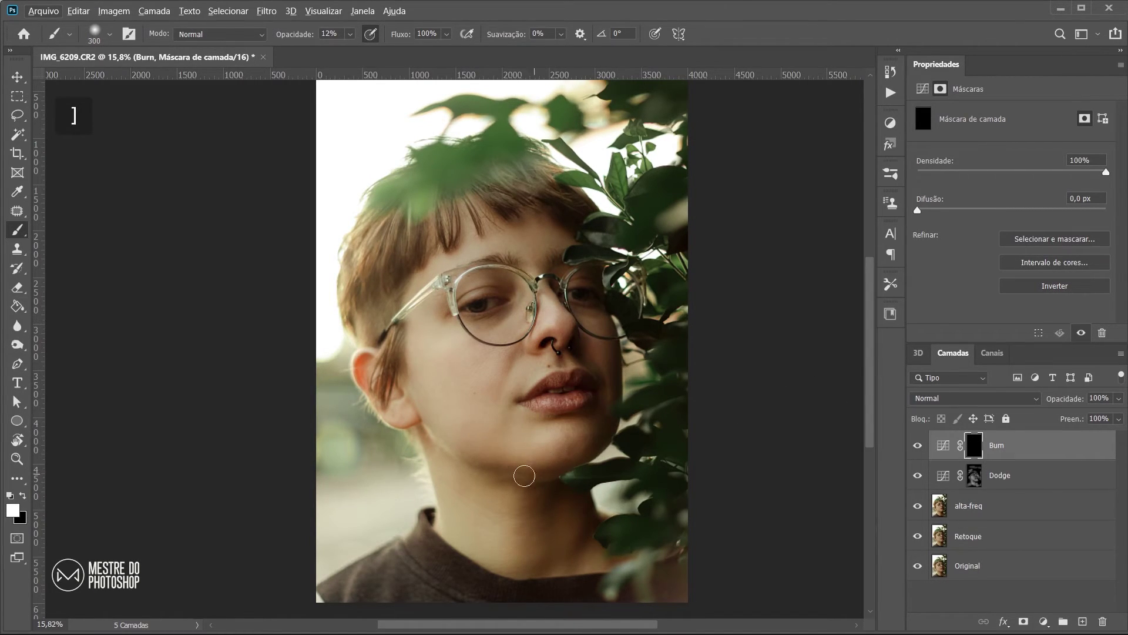
mouse_move(536, 471)
left_mouse_down()
mouse_move(518, 472)
mouse_move(608, 412)
mouse_move(573, 384)
left_mouse_up()
key("bracketleft")
left_click_drag(574, 347, 599, 269)
- Enlarge the brush and burn broader shadows over the hair and across the lower neck and sweater
key("bracketright")
key("bracketright")
key("bracketright")
key("bracketright")
key("bracketright")
key("bracketright")
left_click_drag(466, 193, 420, 214)
left_click_drag(532, 542, 636, 598)
- Shrink the brush and burn the shadow under the chin, checking the effect of the Burn layer
key("bracketleft")
key("bracketleft")
key("bracketleft")
key("bracketleft")
key("bracketright")
key("bracketleft")
key("bracketleft")
key("bracketleft")
key("bracketleft")
key("bracketleft")
left_click_drag(545, 478, 508, 470)
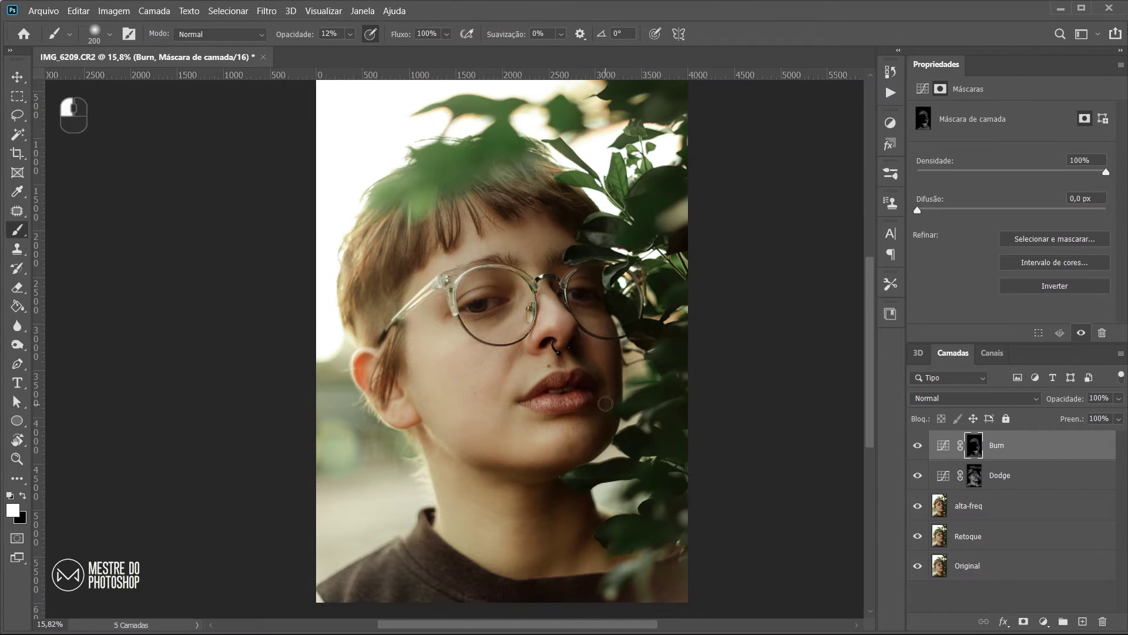
left_click(915, 448)
- Reduce the brush to 90 px to burn the finer shadows of the face on the Burn mask
scroll(605, 335, "up", 5)
key("bracketleft")
key("bracketleft")
key("bracketleft")
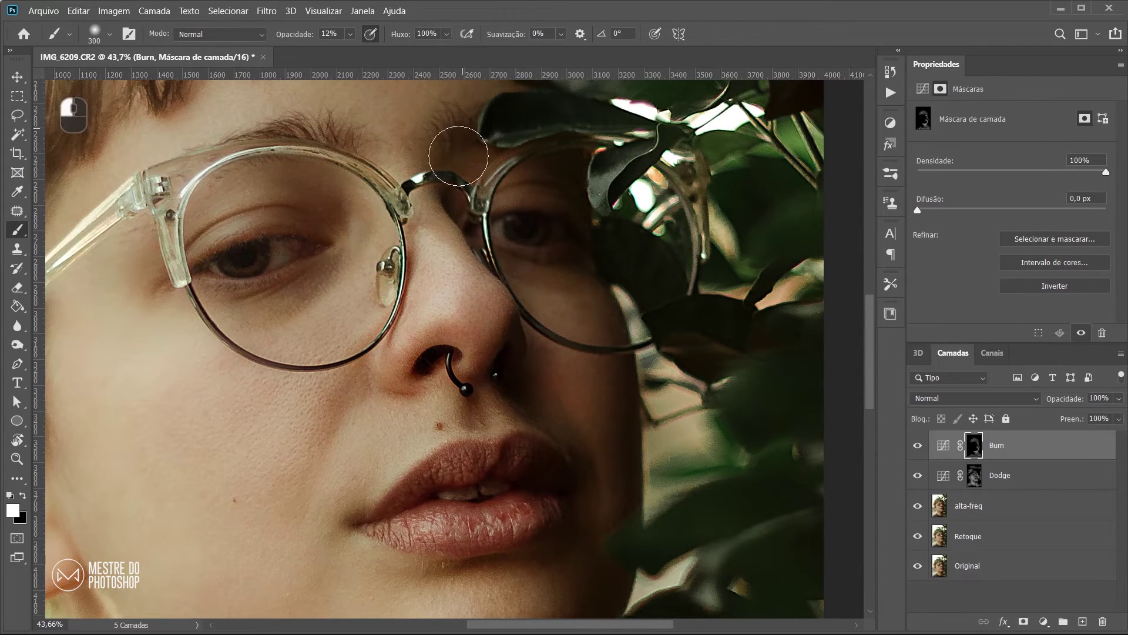
key("bracketleft")
key("bracketleft")
- Compare the retouched portrait with the Original layer alone, ending with all layers shown
scroll(529, 341, "down", 3)
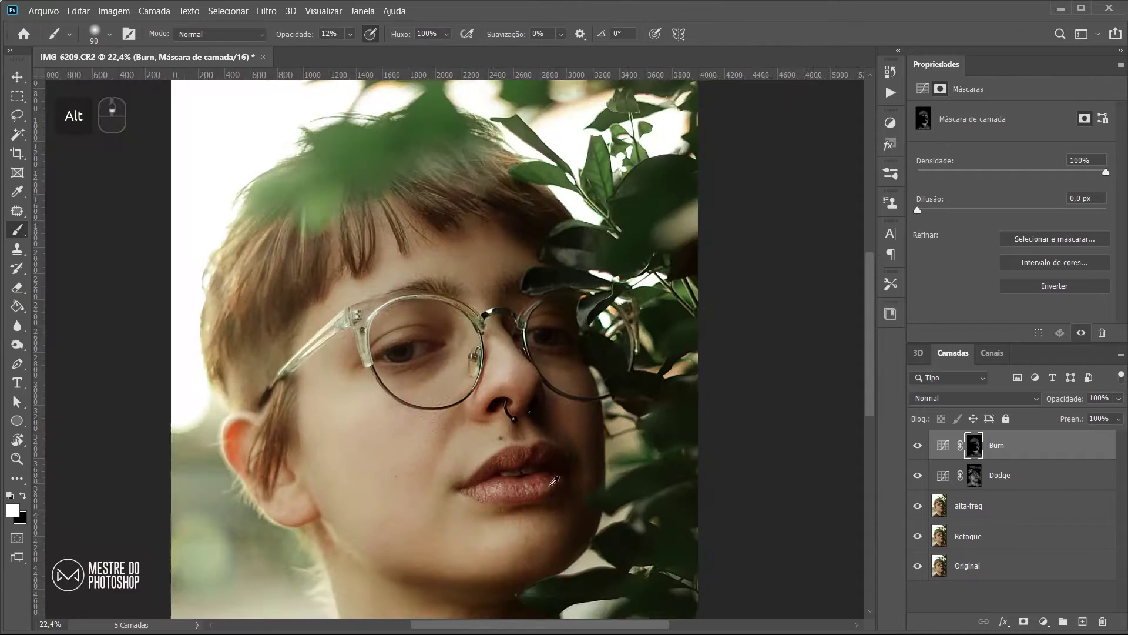
scroll(571, 510, "down", 3)
left_click(918, 568, "alt")
left_click(918, 568, "alt")
left_click(918, 569, "alt")
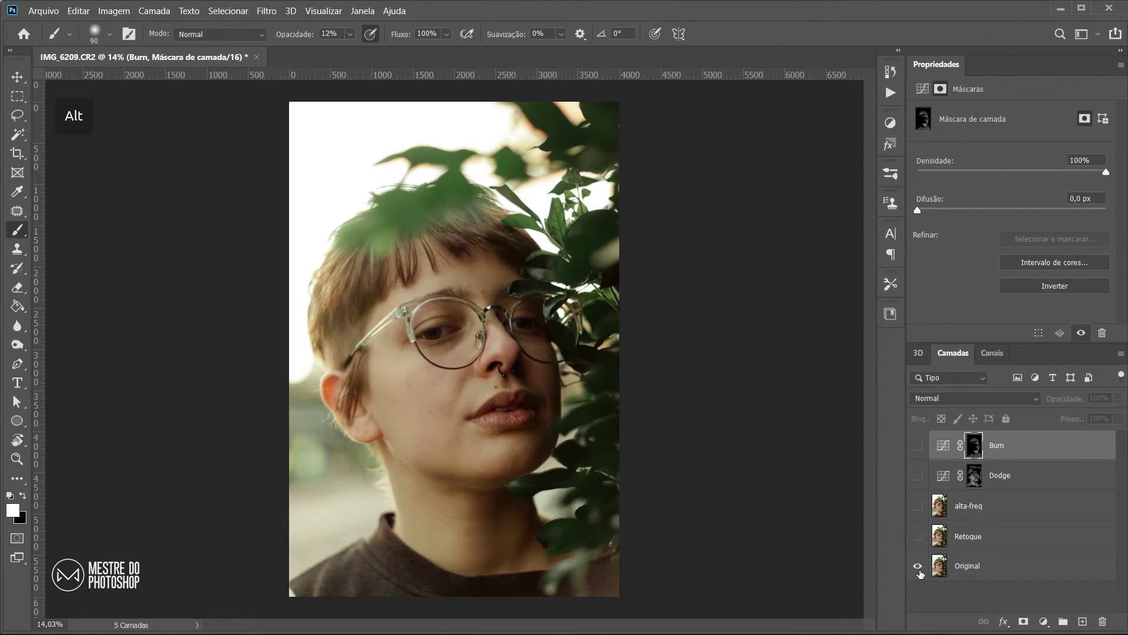
left_click(918, 568, "alt")
left_click(919, 570, "alt")
left_click(918, 569, "alt")
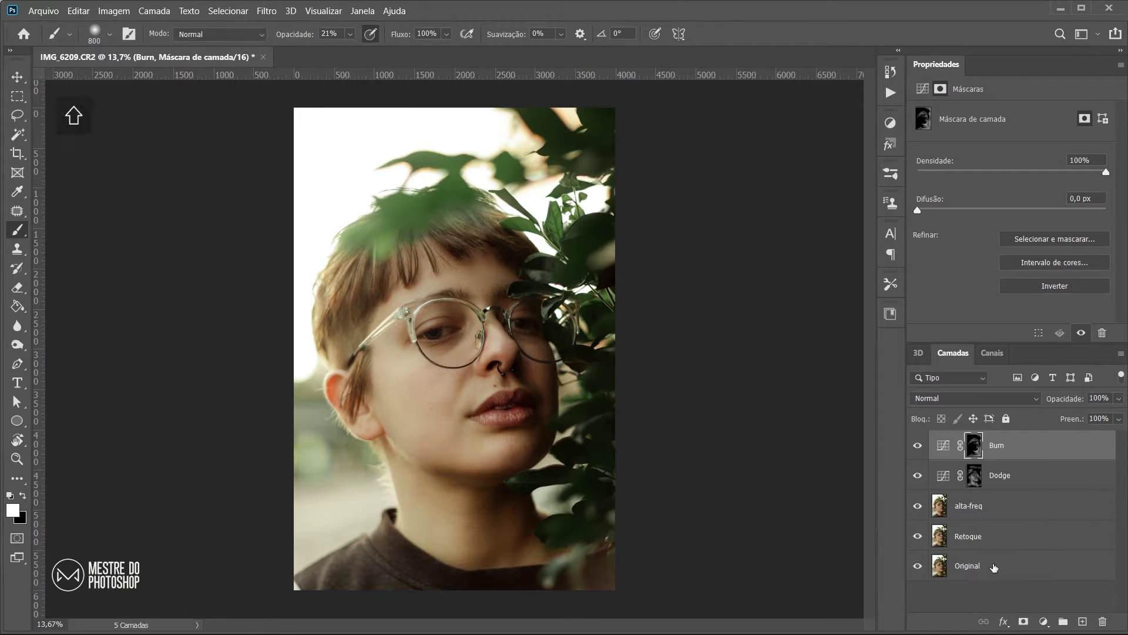
- Duplicate all layers from Burn down to Original and merge the copies into one layer
left_click(995, 567, "shift")
key("ctrl+j")
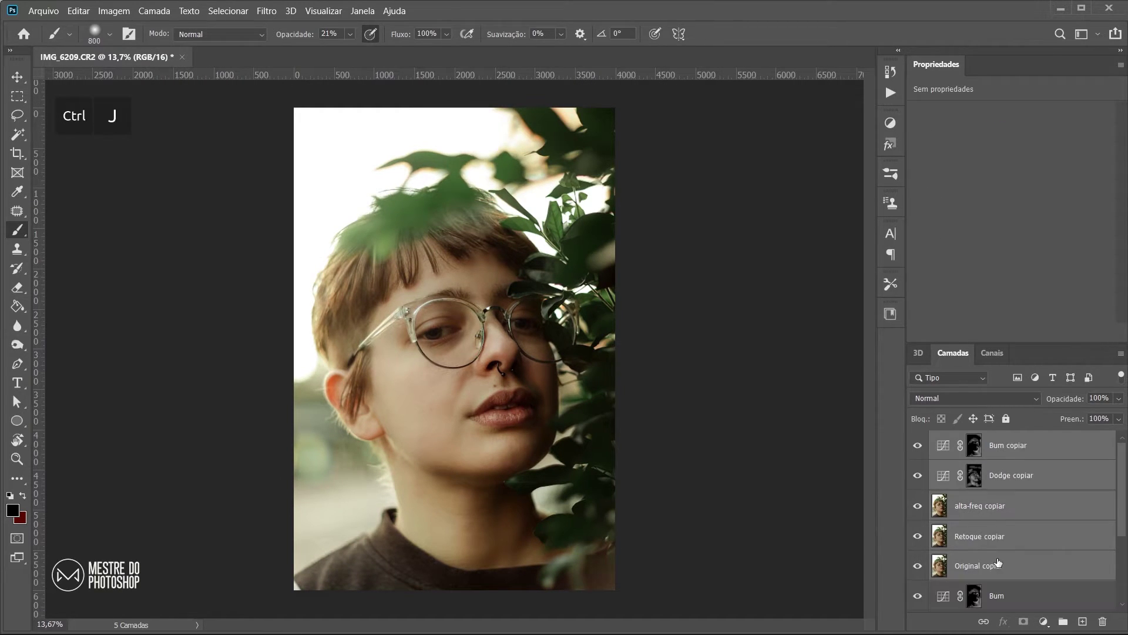
right_click(1000, 506)
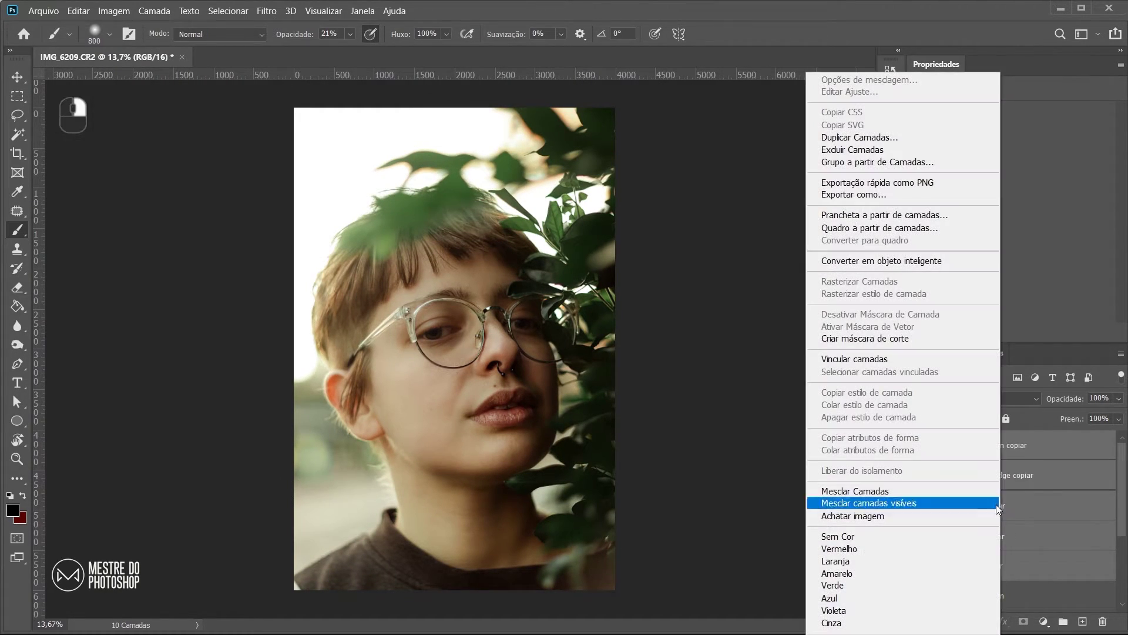
left_click(878, 491)
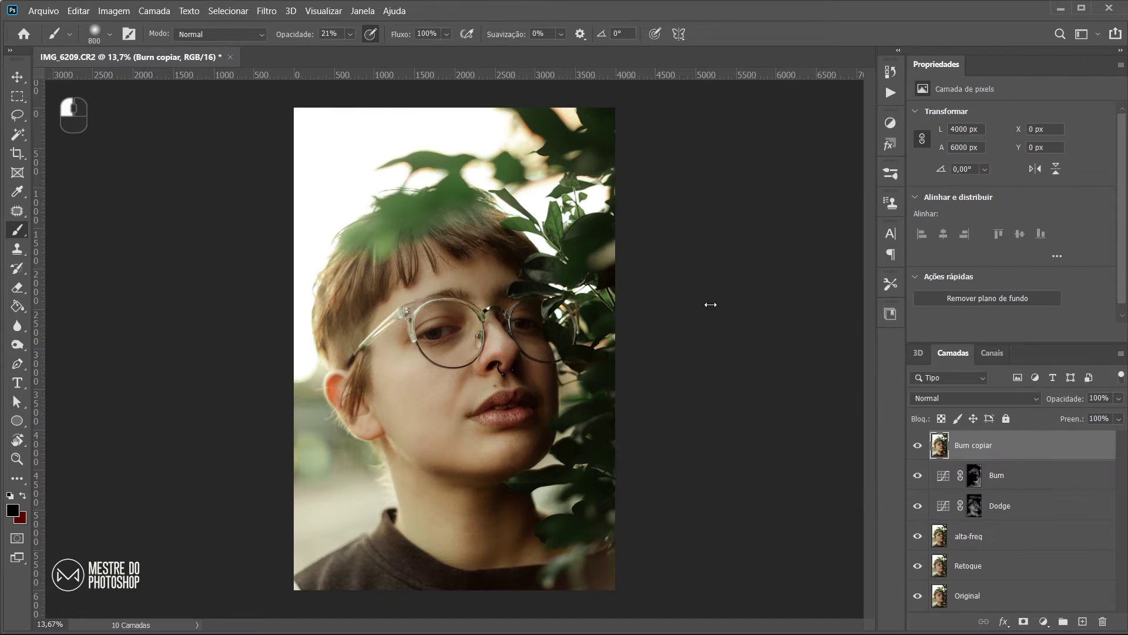
- Apply the High Pass (Alta Frequência) filter to the merged copy with a small radius under 2 pixels
left_click(266, 12)
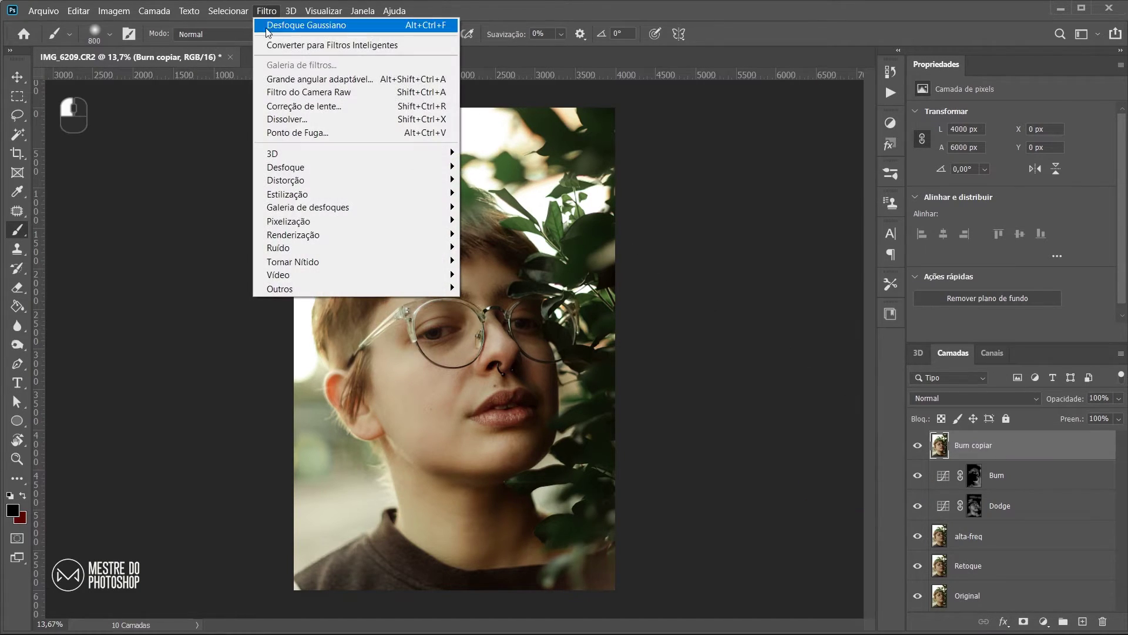
mouse_move(304, 289)
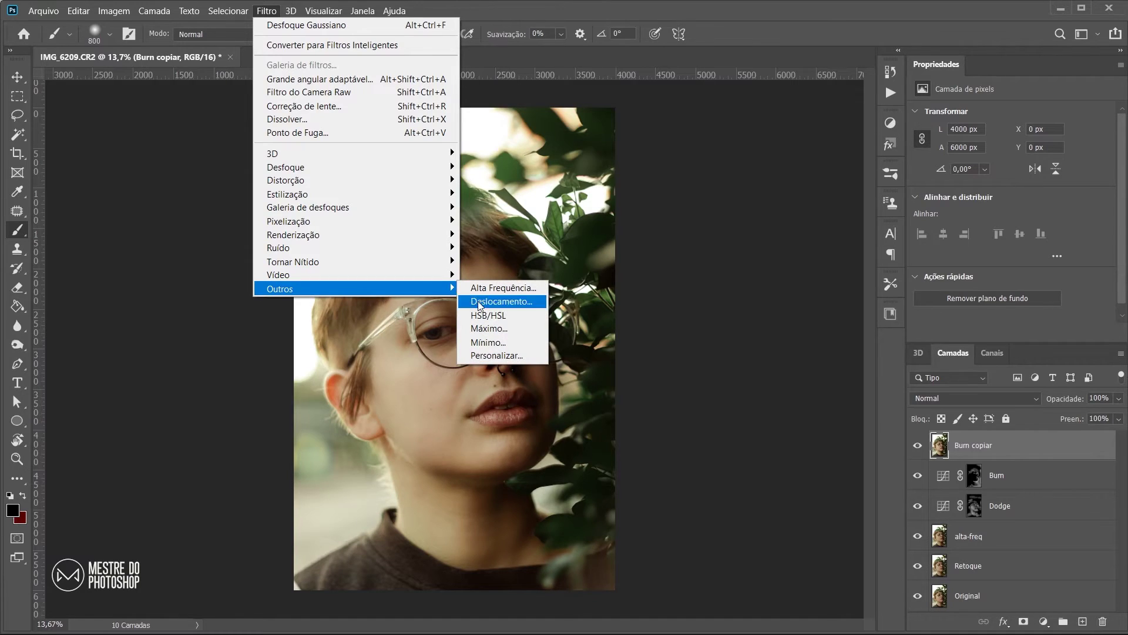
left_click(519, 288)
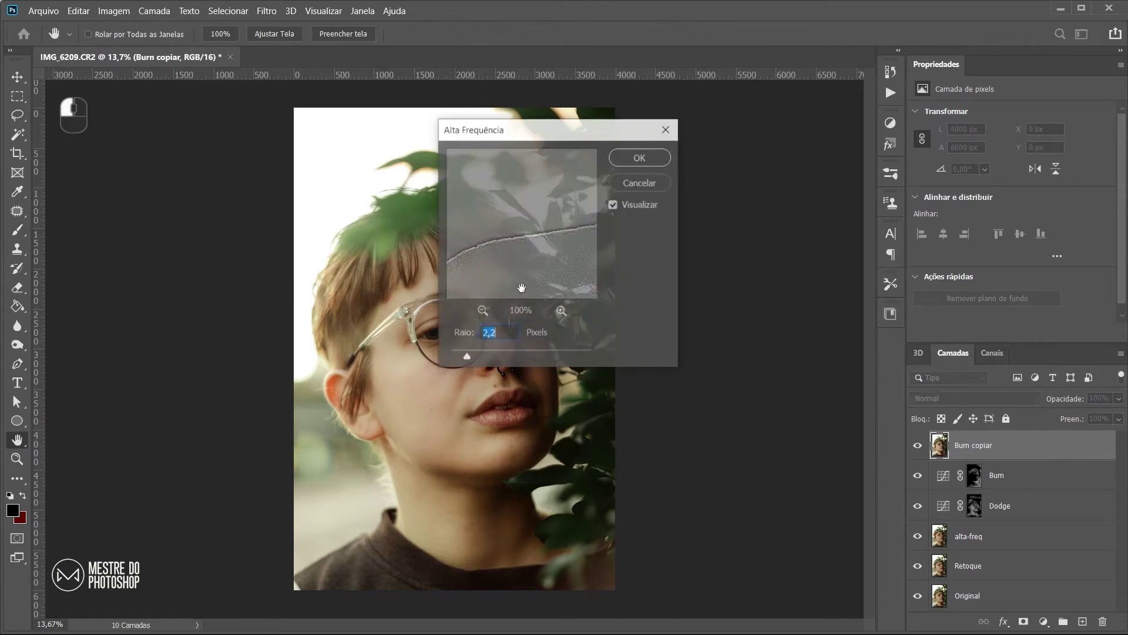
key("Down")
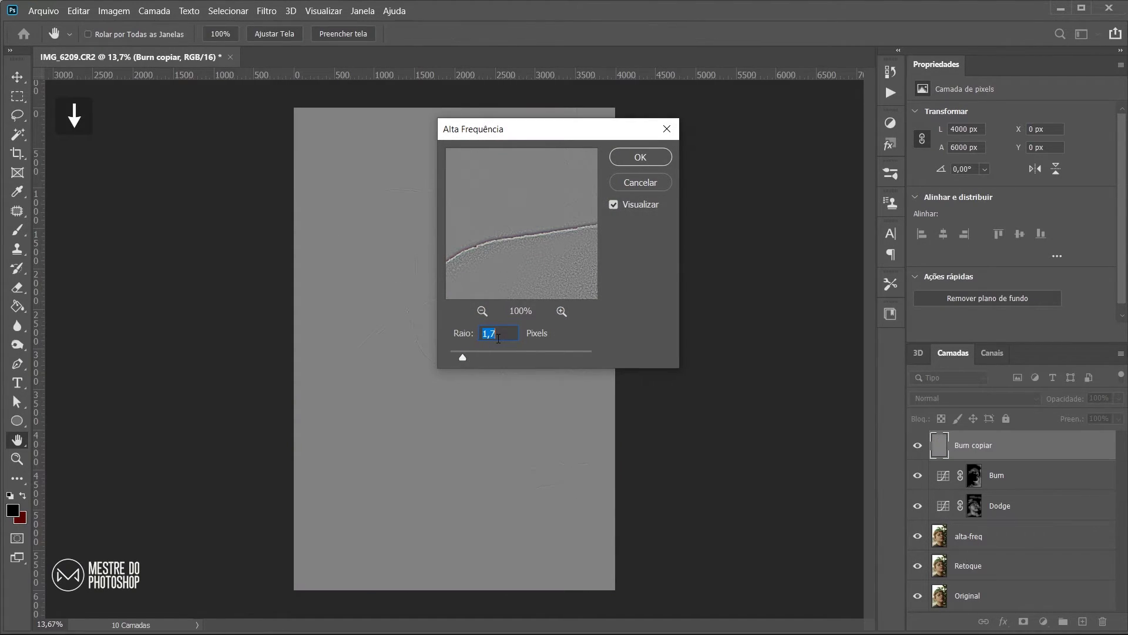
scroll(498, 336, "down", 2)
key("Down")
left_click(641, 158)
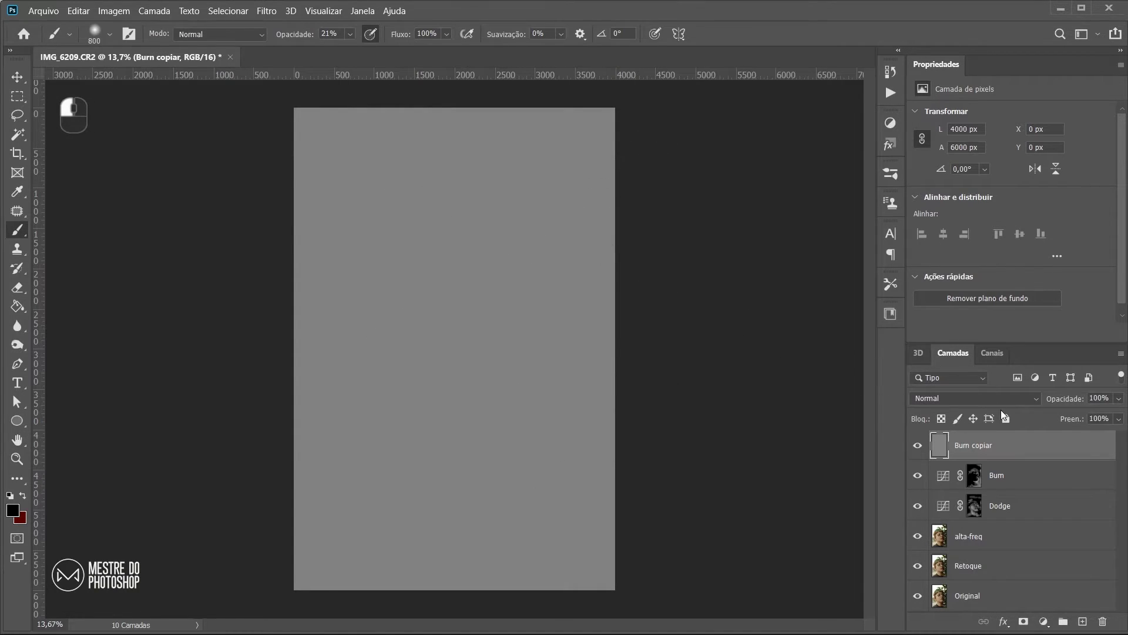
- Set the High Pass layer's blend mode to Linear Light (Luz Linear) after trying Pin Light (Luz do Pino)
left_click(986, 400)
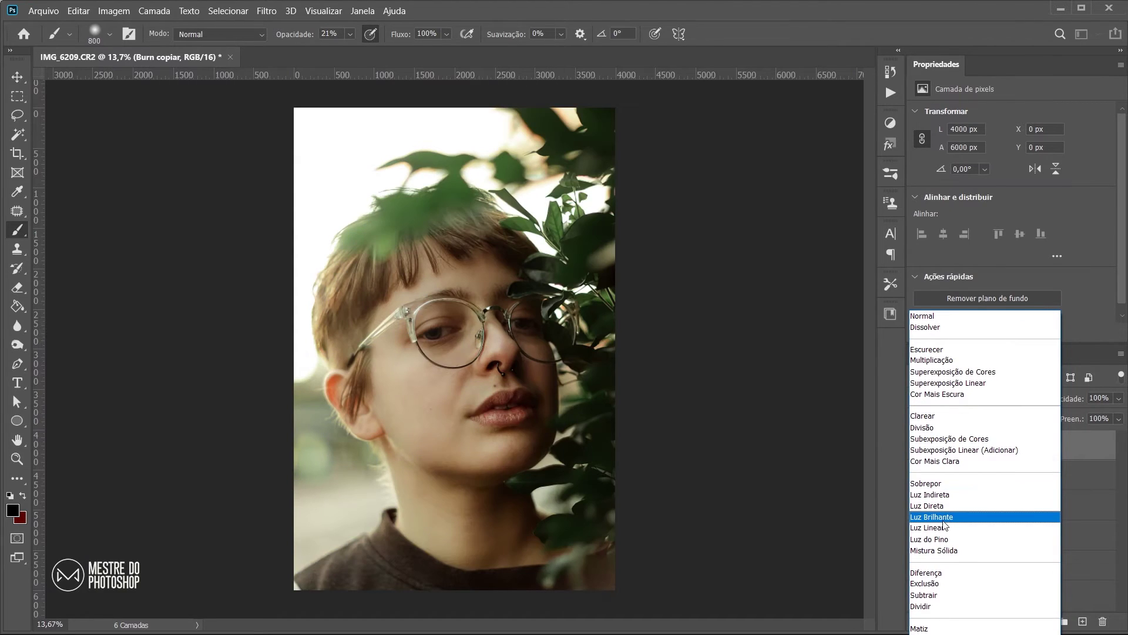
key("Up")
left_click(939, 539)
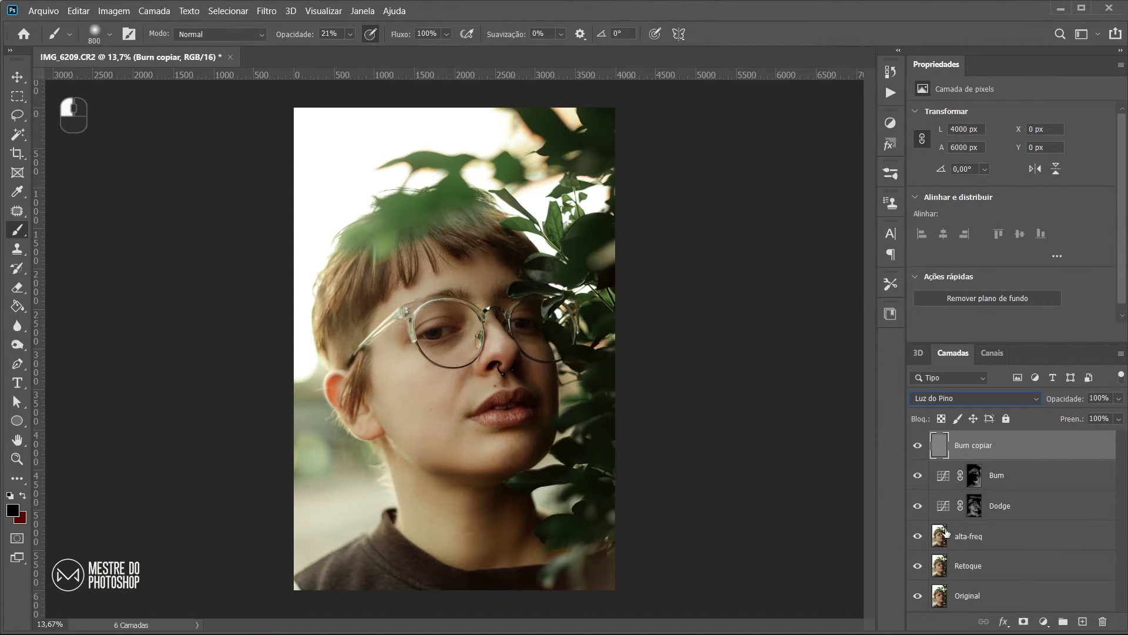
left_click(963, 399)
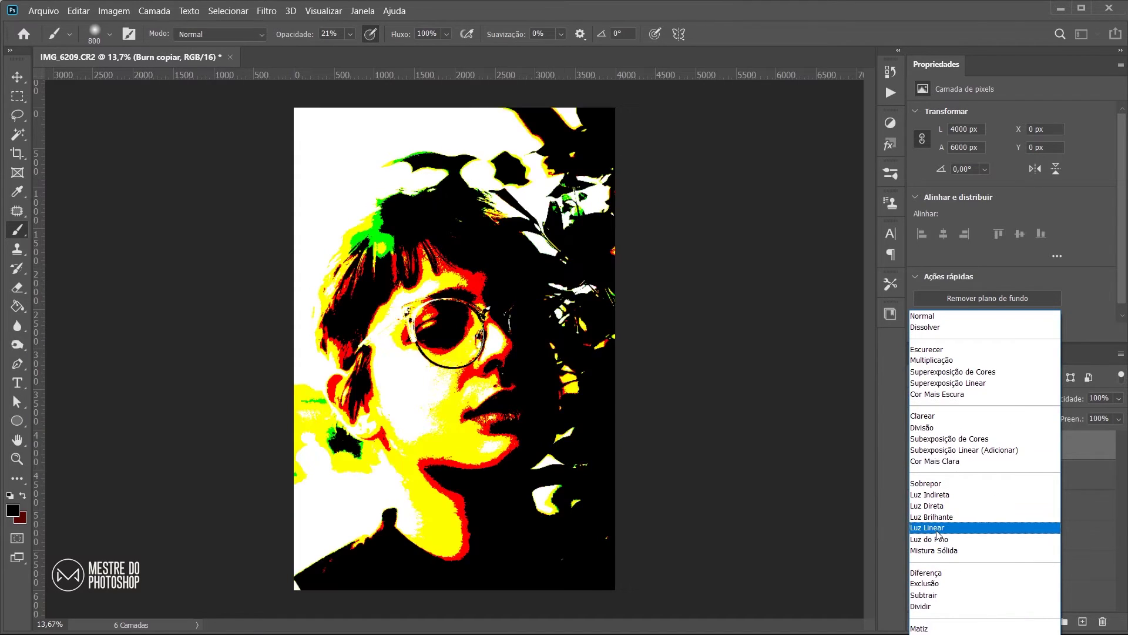
left_click(940, 528)
- Examine the sharpening on the face with the High Pass layer toggled off and on
left_click(17, 77)
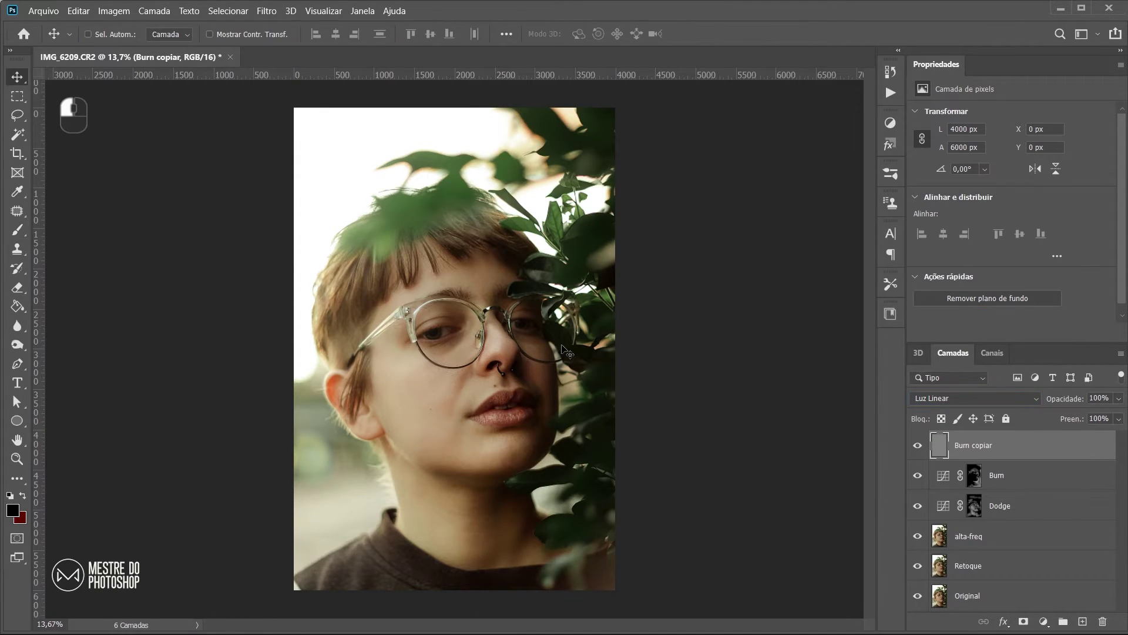
scroll(493, 355, "up", 5)
left_click(917, 445)
scroll(464, 351, "down", 5)
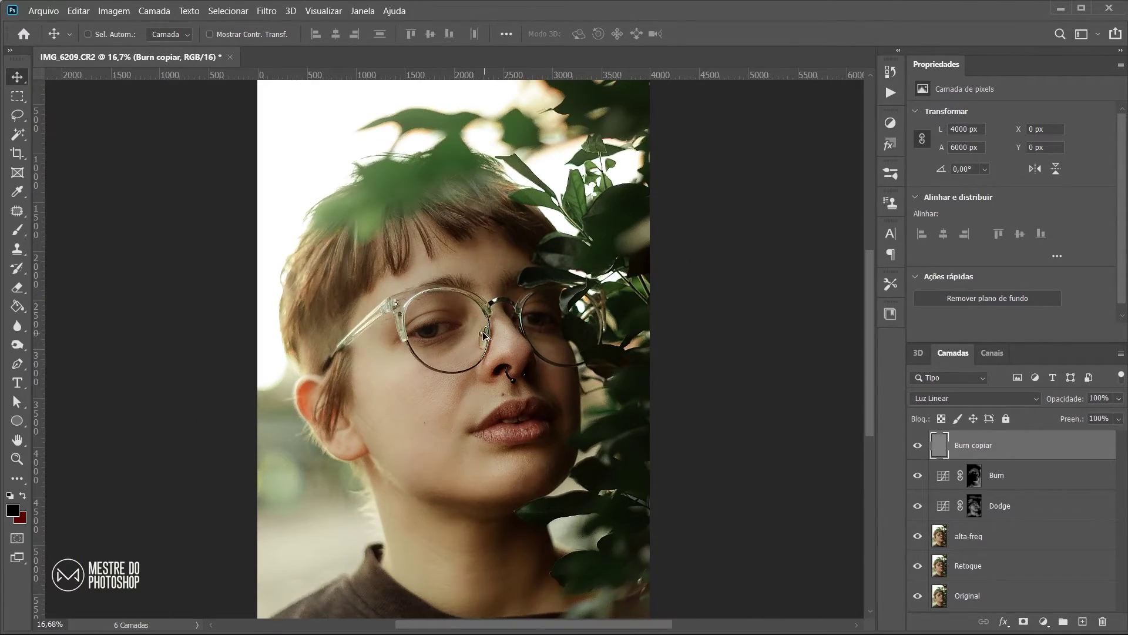
scroll(464, 351, "up", 2)
scroll(464, 351, "down", 1)
- Add a brightening Curves adjustment layer with a point at input 96, output 181, and invert its mask to black
left_click(890, 123)
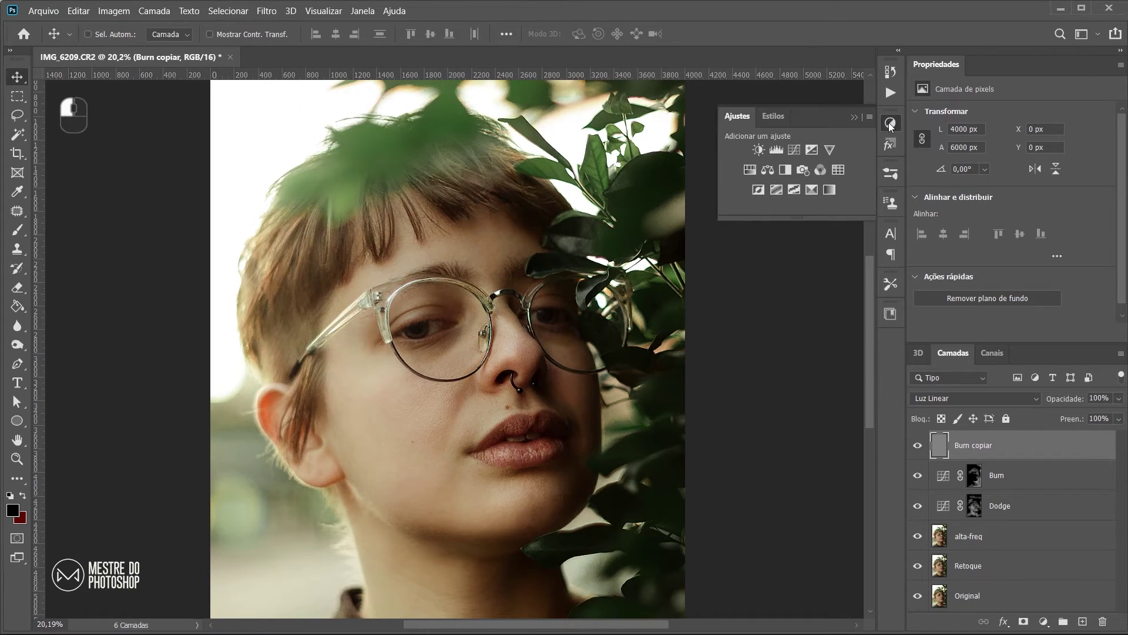
left_click(793, 152)
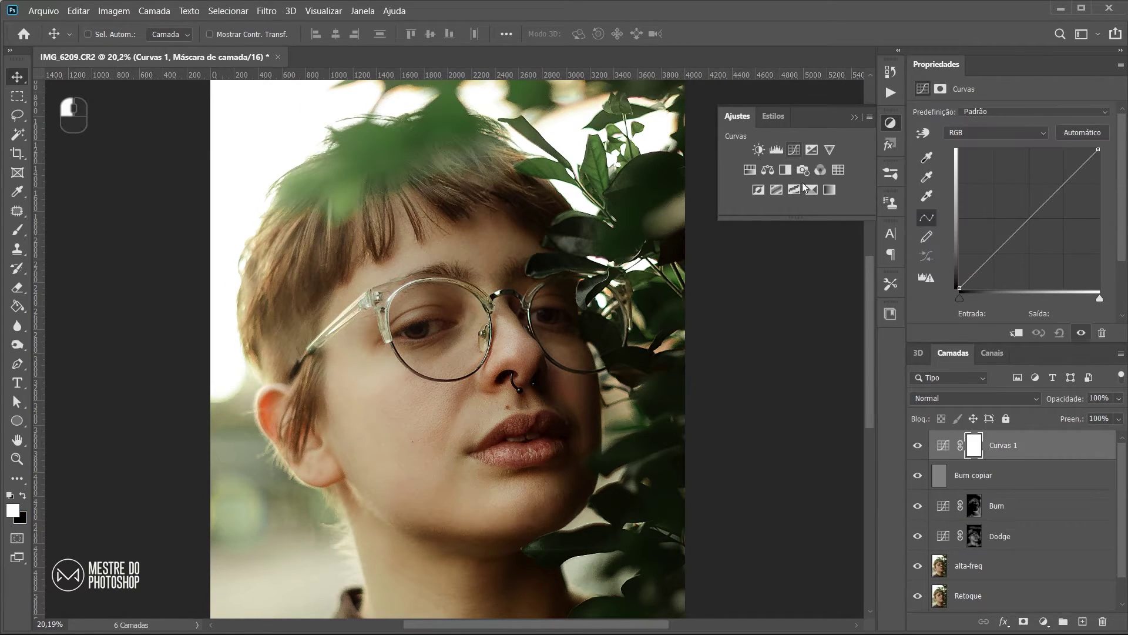
left_click(974, 447)
left_click(952, 447)
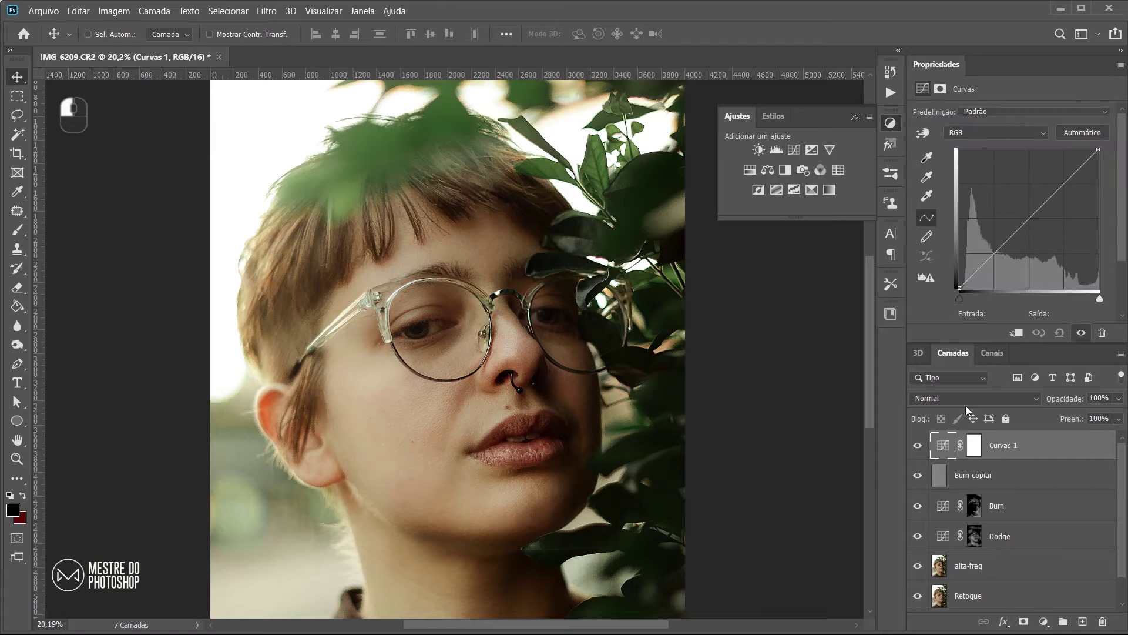
left_click_drag(1029, 216, 1012, 189)
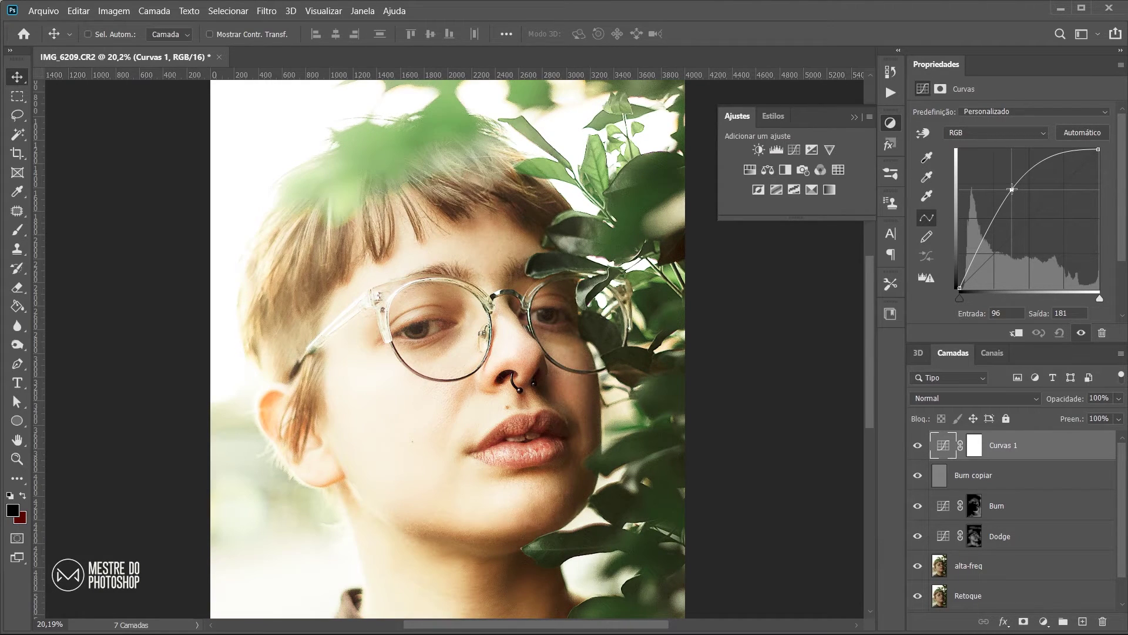
left_click(975, 448)
key("ctrl+i")
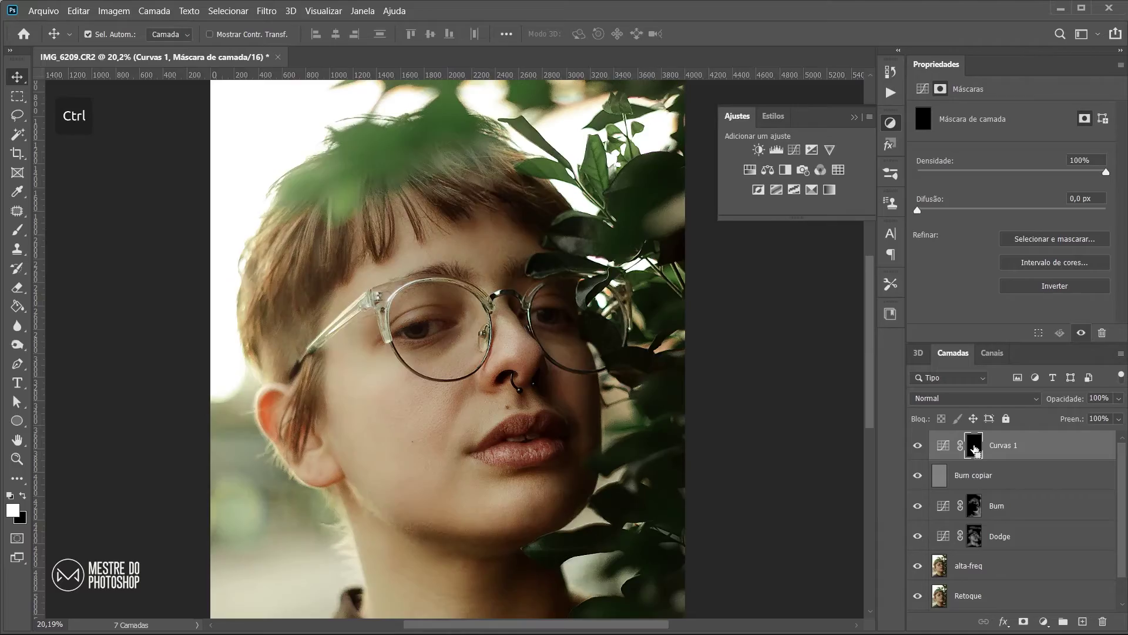
- Set the brush to 10% opacity and about 30 px, and paint the Curves mask over the iris of the unobstructed eye
key("b")
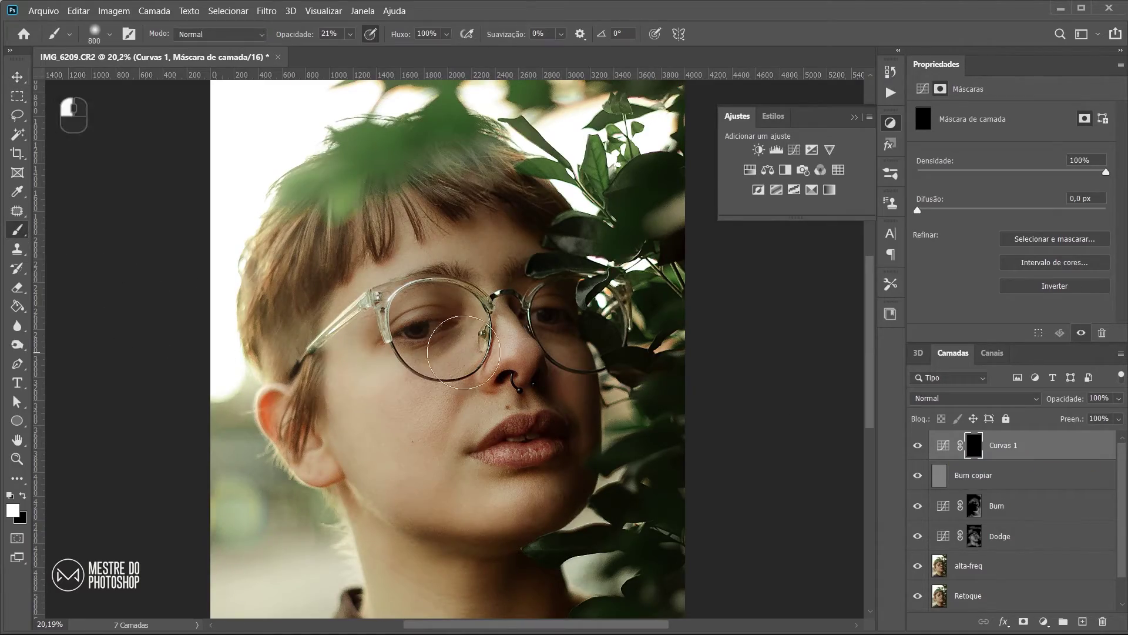
scroll(412, 321, "up", 5)
scroll(413, 321, "up", 2)
left_click(350, 34)
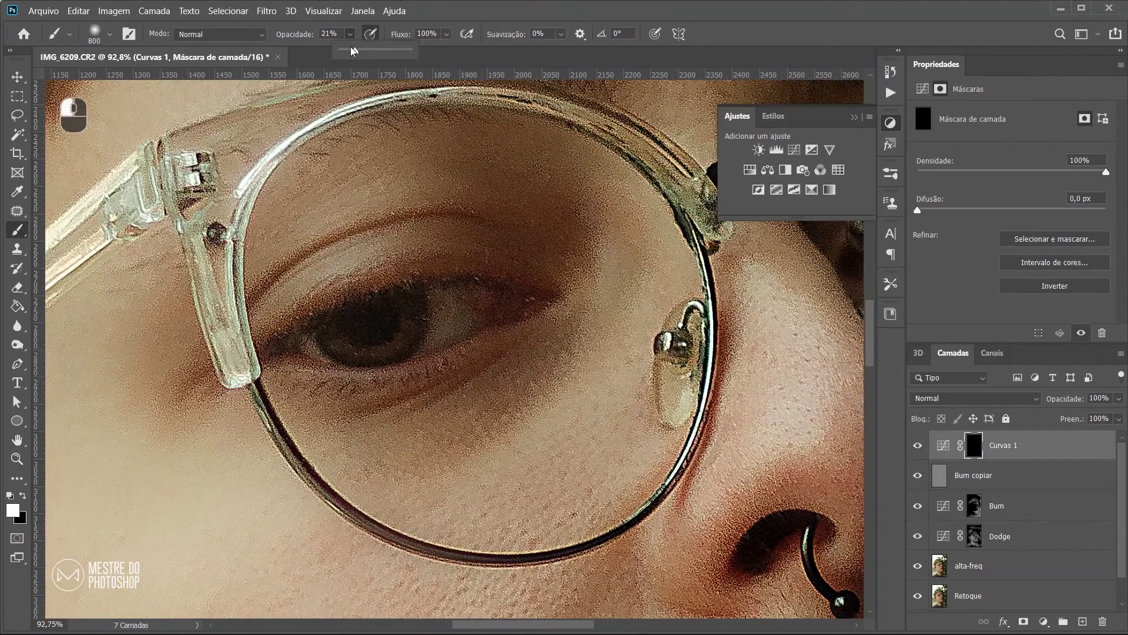
key("bracketleft")
key("bracketleft")
key("bracketleft")
key("bracketleft")
key("bracketleft")
key("bracketleft")
key("bracketleft")
key("bracketleft")
key("bracketleft")
key("bracketleft")
key("bracketleft")
key("bracketleft")
key("bracketleft")
key("bracketleft")
key("bracketleft")
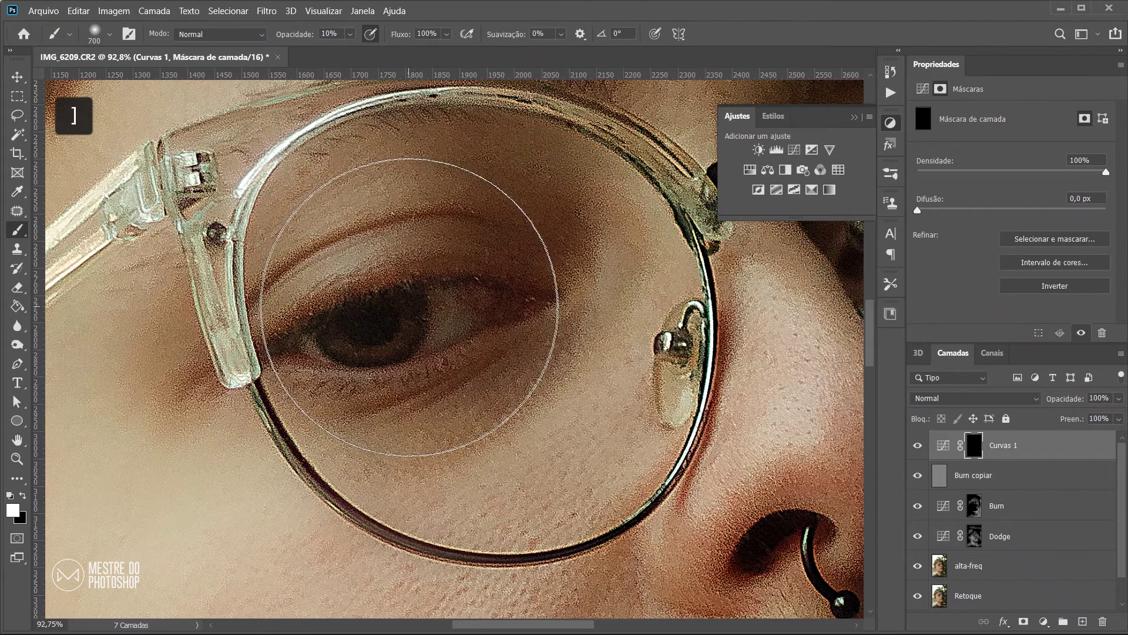
key("bracketleft")
left_click(404, 333)
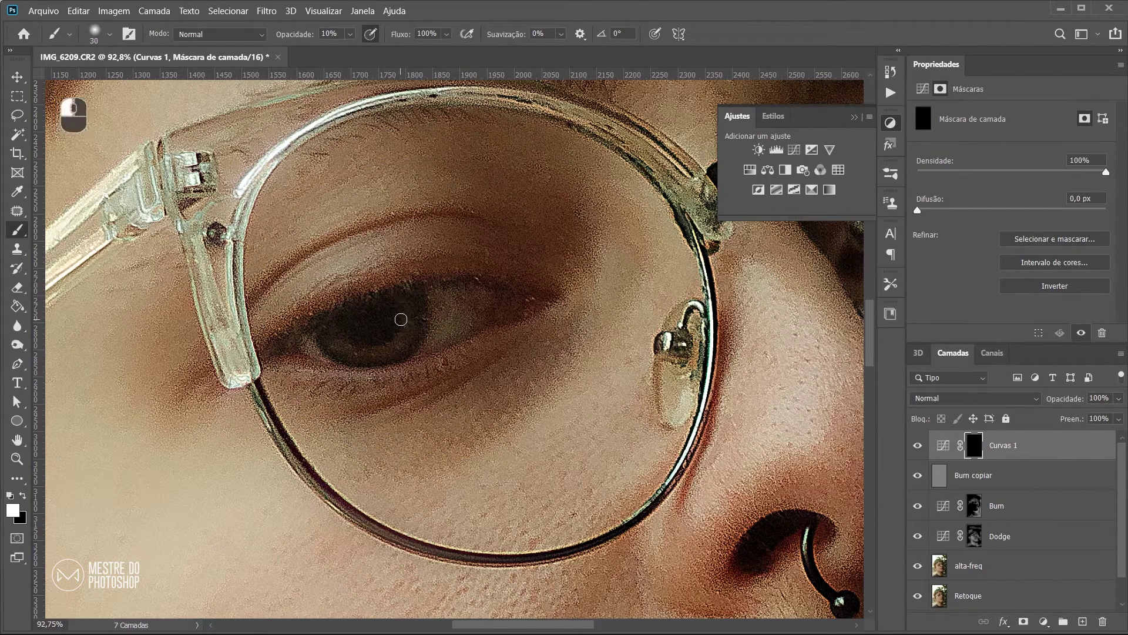
- Adjust the small brush tip and brighten more of the iris on the Curves mask
key("bracketright")
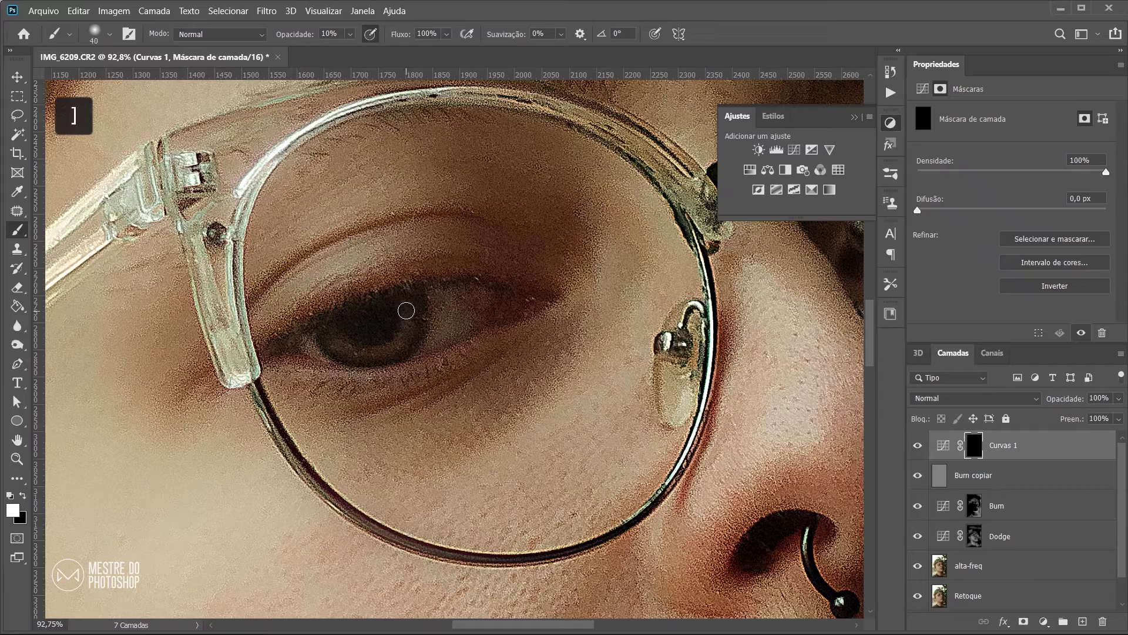
key("bracketleft")
key("bracketleft")
key("bracketleft")
left_click(338, 346)
scroll(338, 346, "down", 3)
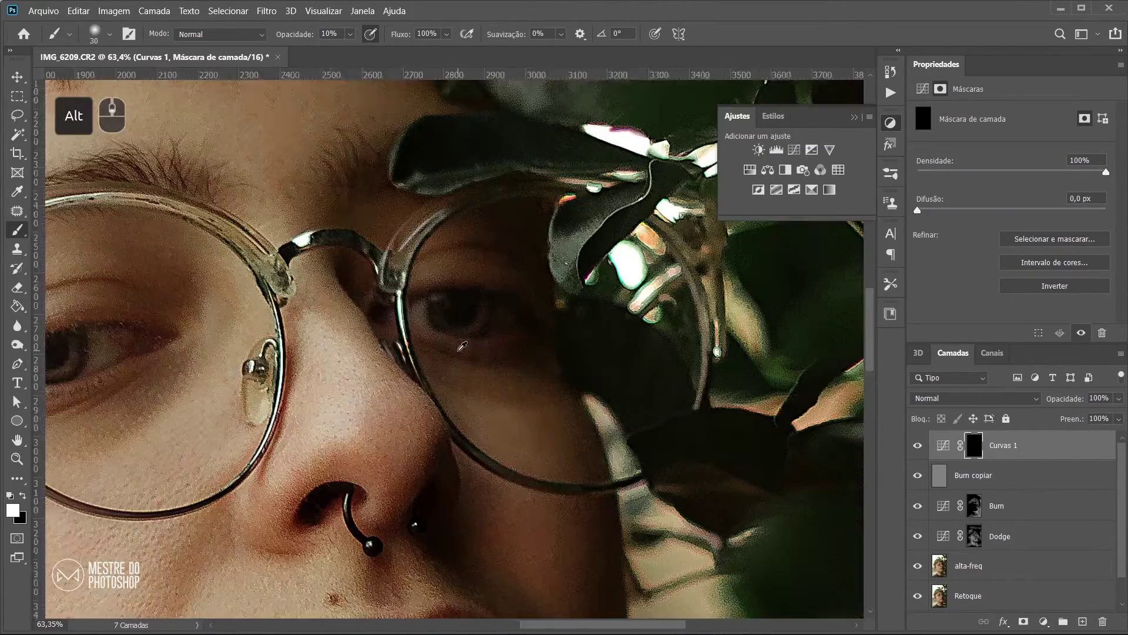
- Hide the High Pass layer and check the eye brightening with the Curvas 1 layer off and on
left_click(918, 474)
scroll(325, 411, "down", 14)
scroll(329, 529, "up", 4)
left_click(1025, 455)
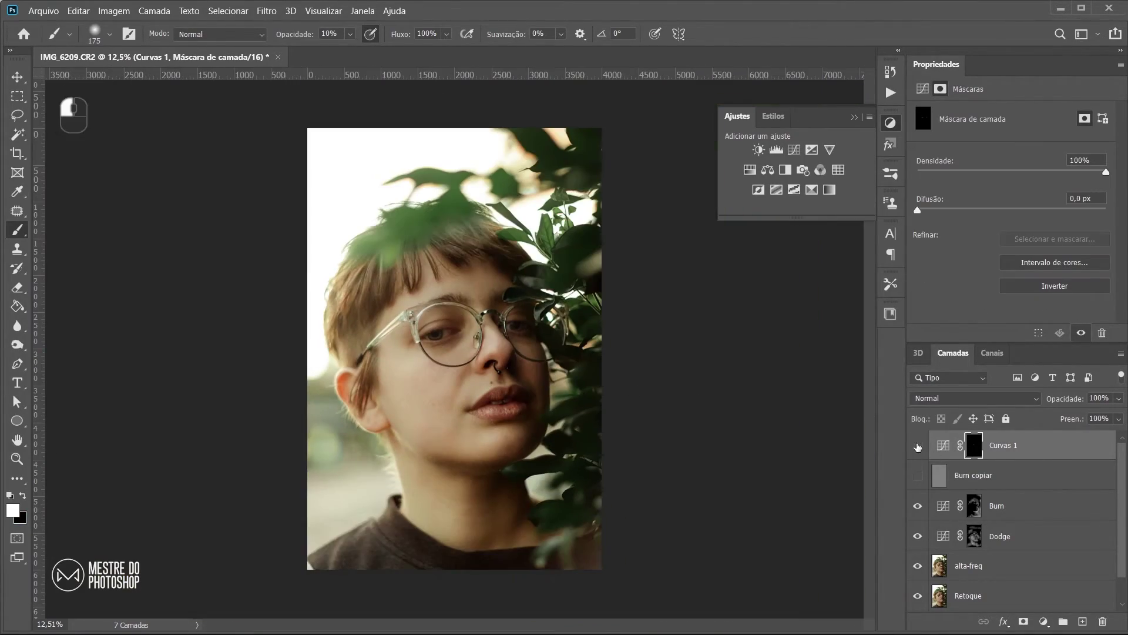
key("ctrl+z")
scroll(456, 321, "up", 10)
left_click(917, 447)
key("ctrl+z")
left_click(379, 386)
- Lower the Curvas 1 layer's fill to 60% and compare the eyes with the layer hidden and shown
left_click(1096, 418)
key("shift+Down")
key("shift+Down")
key("shift+Down")
key("shift+Down")
left_click(918, 445)
left_click(918, 446)
- Switch to the rectangular marquee and compare the whole portrait with the Curvas 1 layer off and on
key("m")
scroll(803, 227, "down", 7)
left_click_drag(699, 286, 683, 266)
left_click(921, 449)
left_click(924, 449)
- Duplicate the layers from Curvas 1 down through Retoque and merge the copies into one layer
left_click(1029, 598, "shift")
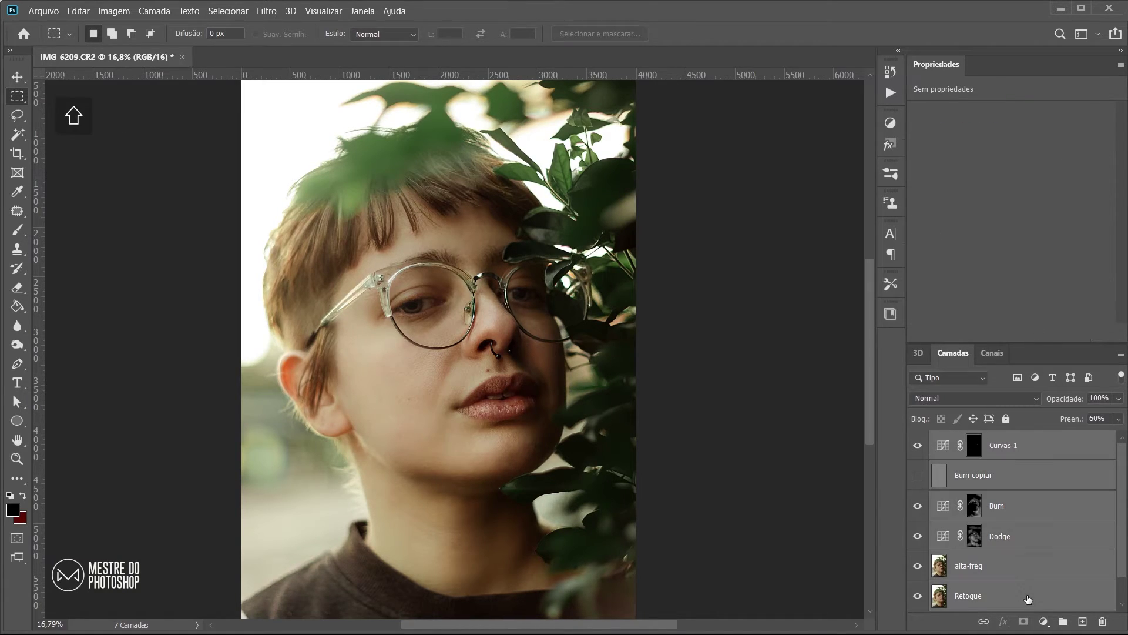
key("ctrl+j")
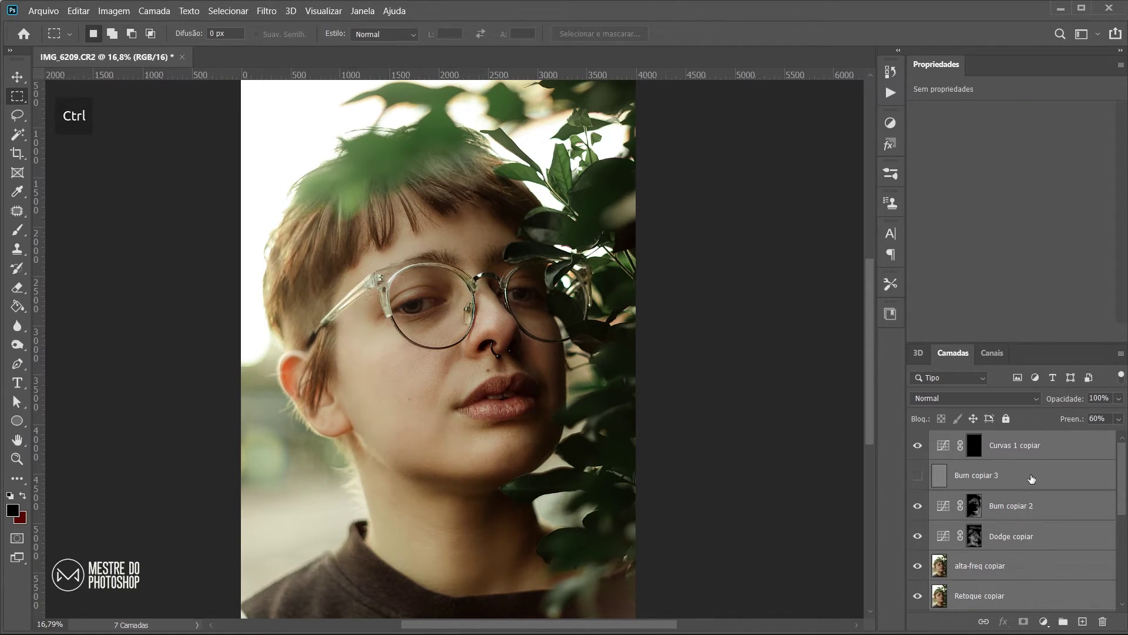
right_click(1032, 478)
left_click(914, 490)
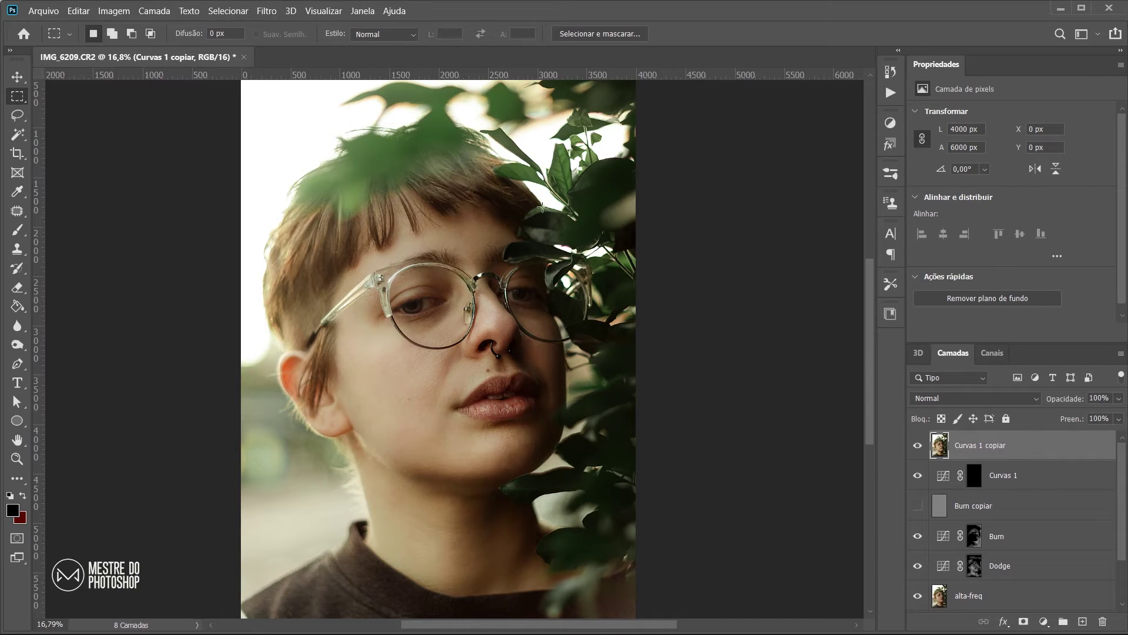
- Apply a Gaussian Blur with a 15-pixel radius to the merged Curvas 1 copiar layer
left_click(266, 11)
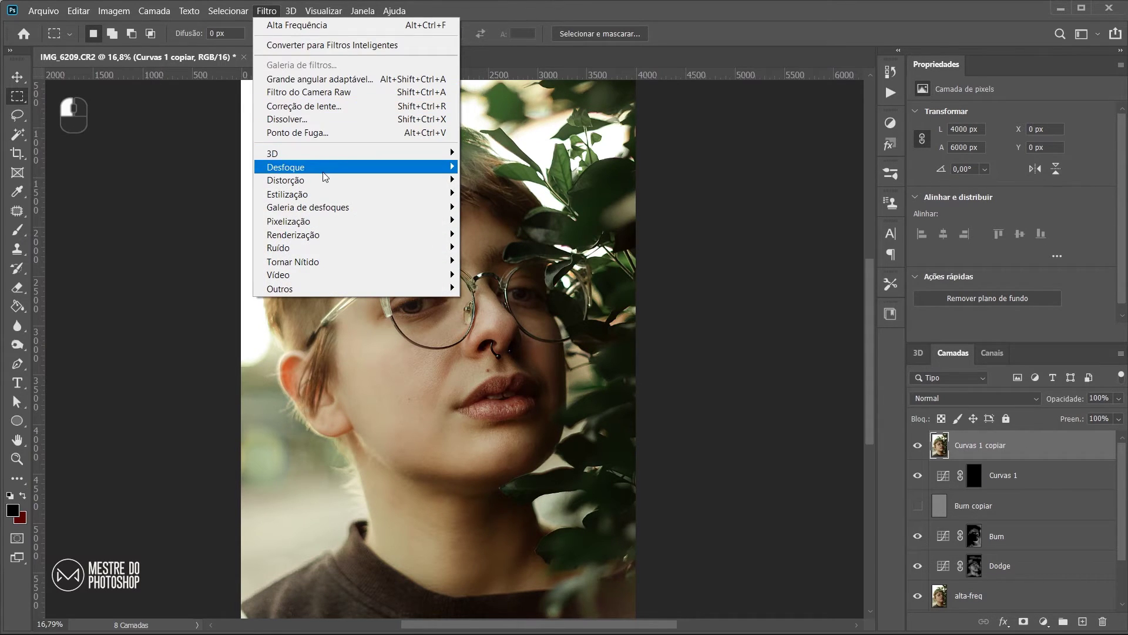
mouse_move(448, 168)
left_click(512, 247)
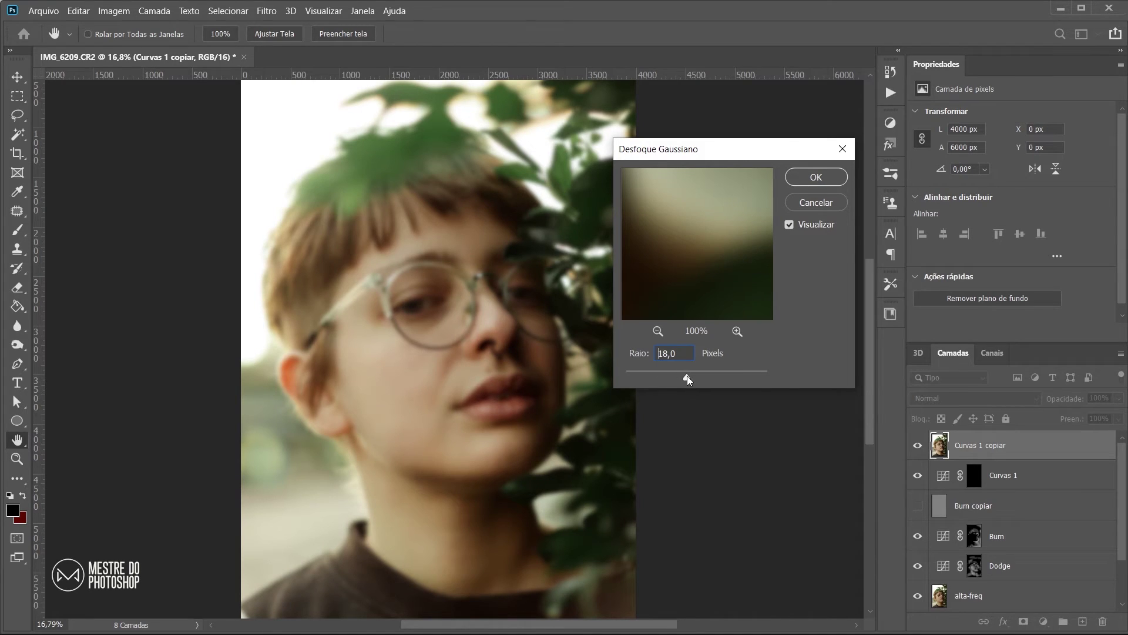
double_click(690, 353)
type("15")
left_click(825, 189)
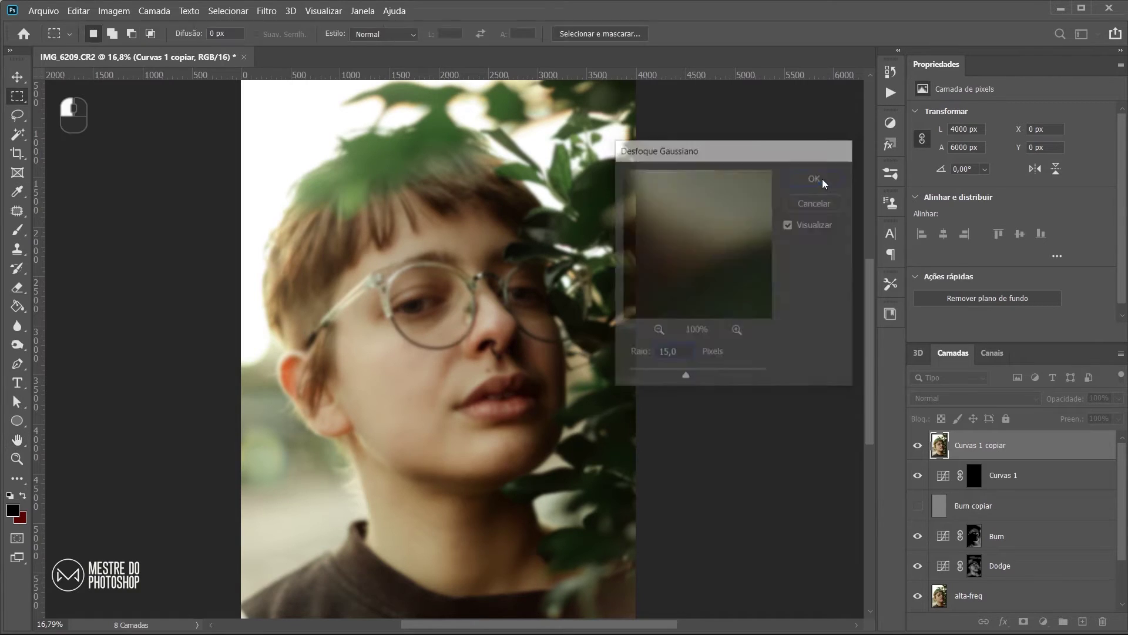
- Set the Curvas 1 copiar layer's blend mode to Clarear and its fill to 70%
left_click(979, 397)
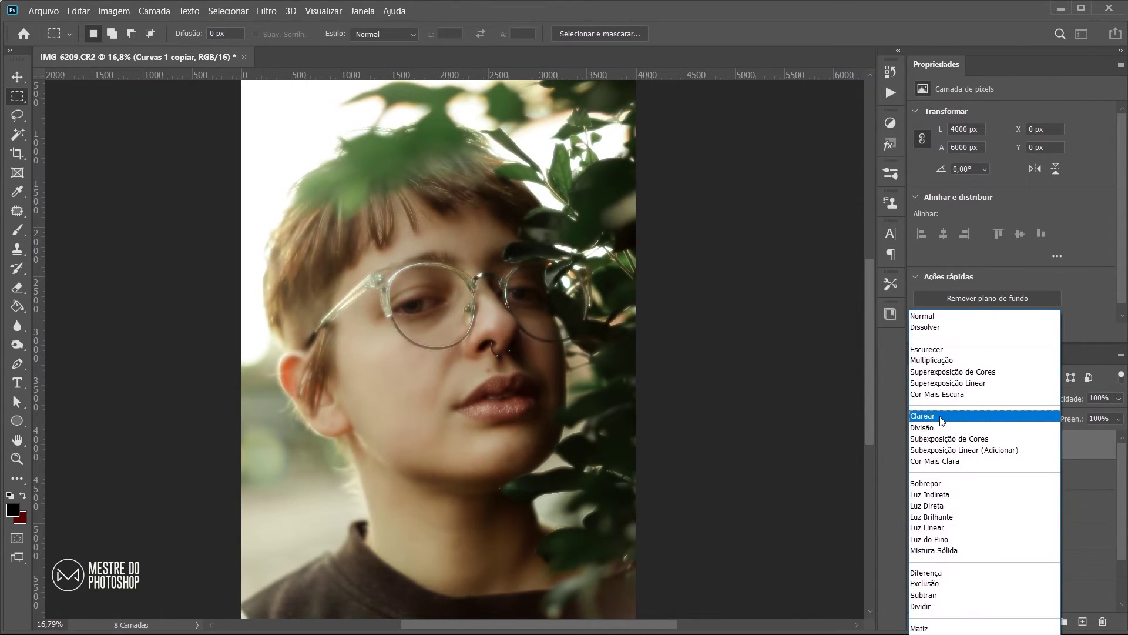
left_click(942, 419)
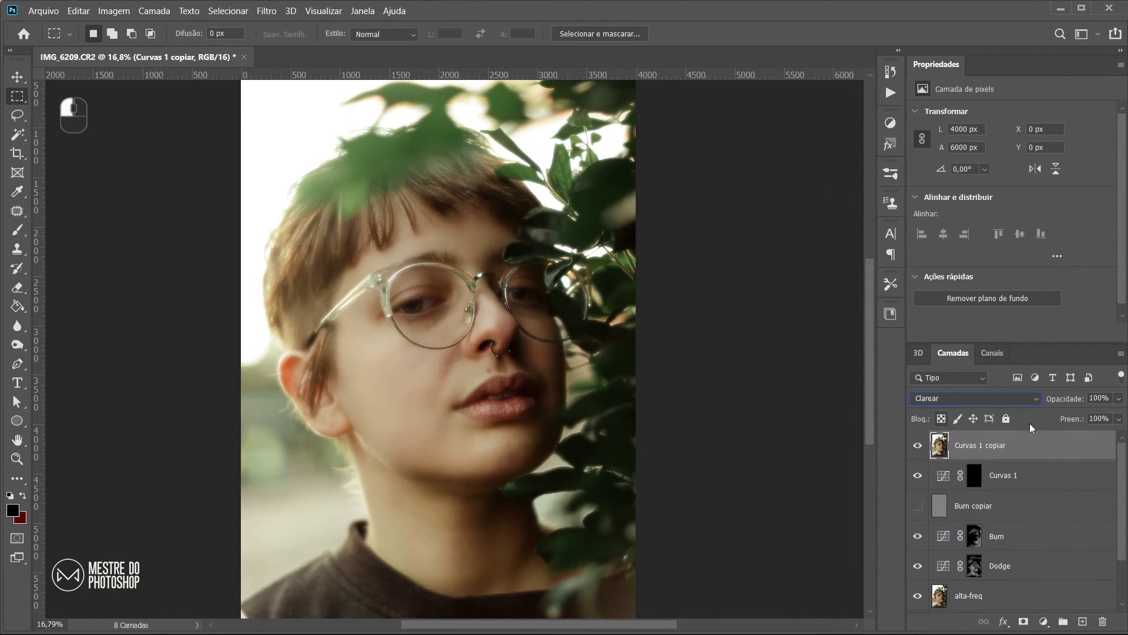
left_click(1117, 419)
left_click_drag(1089, 435, 1085, 435)
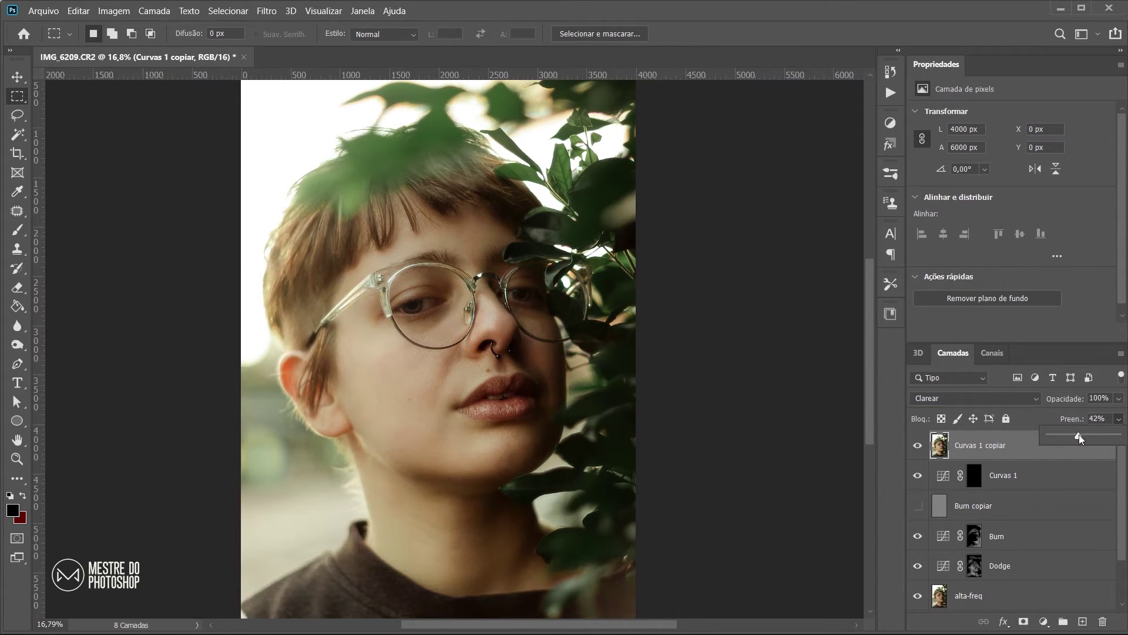
left_click_drag(1081, 435, 1121, 434)
left_click(1105, 419)
type("70")
key("Return")
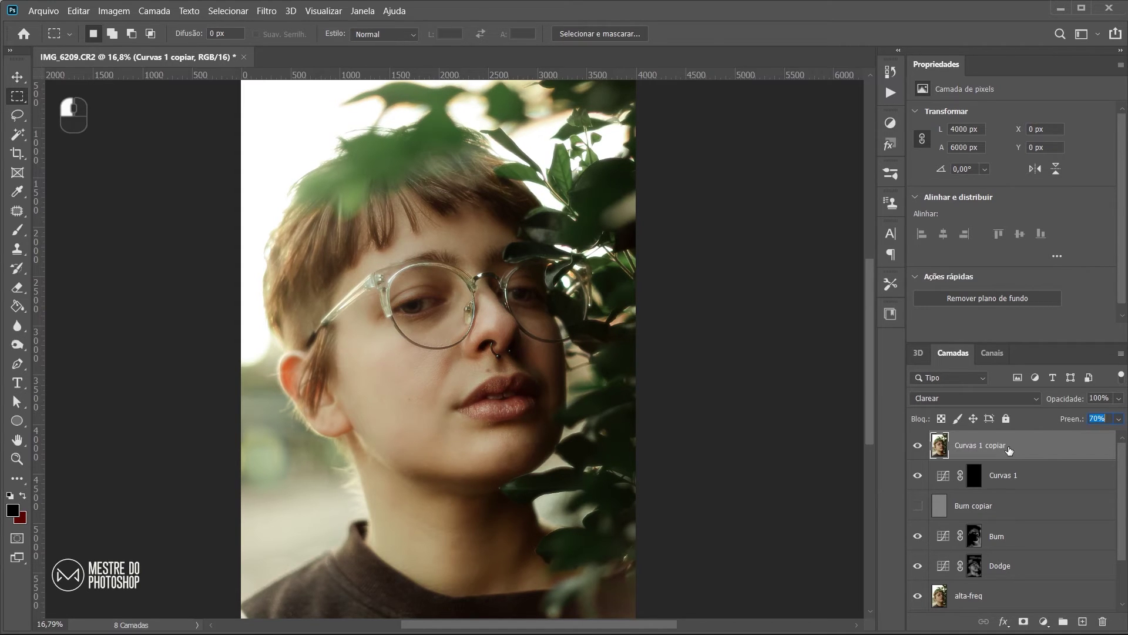
- Add a layer mask to Curvas 1 copiar and paint black at 10% brush opacity over the eye and fringe
left_click(1023, 622)
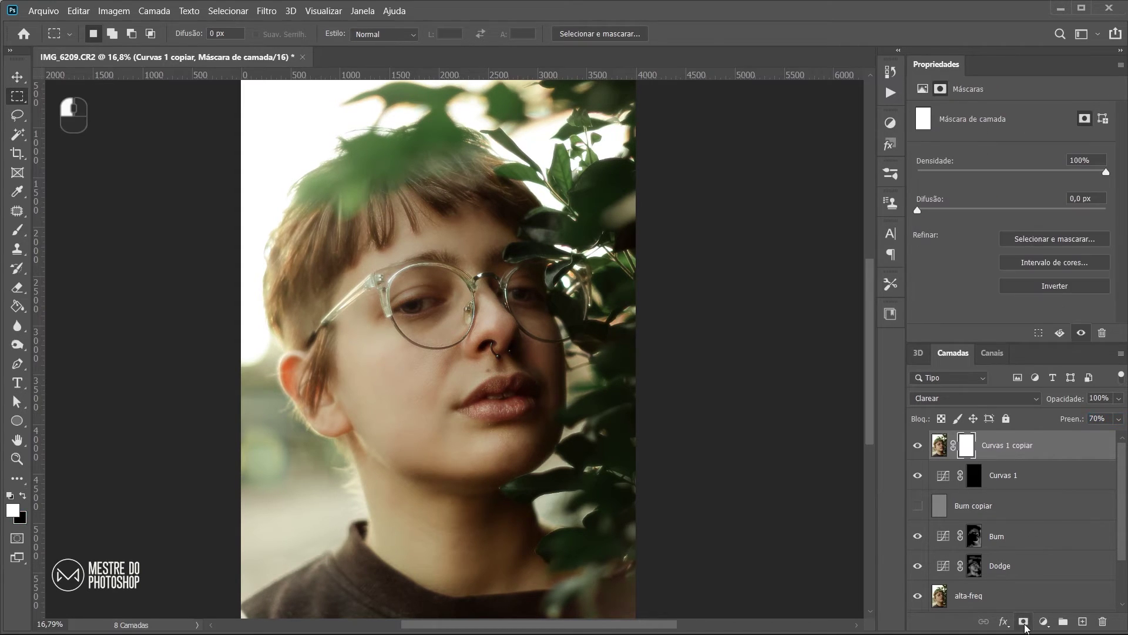
left_click(20, 232)
key("bracketright")
key("bracketright")
key("bracketright")
left_click(429, 309)
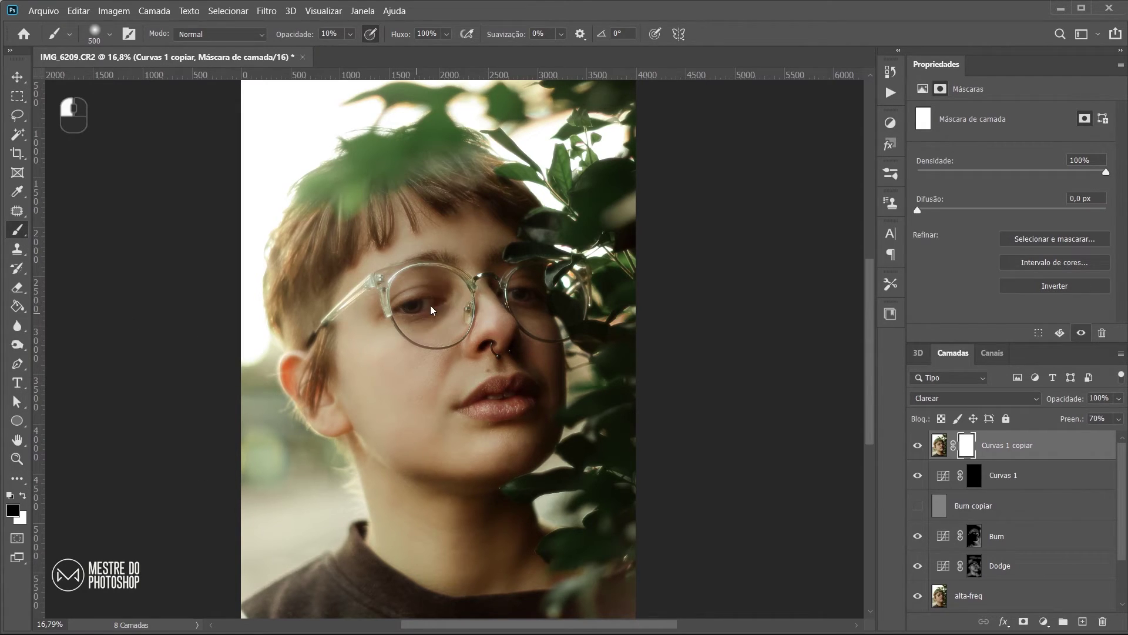
key("bracketleft")
key("bracketleft")
left_click_drag(435, 288, 467, 254)
key("bracketright")
key("bracketright")
mouse_move(372, 220)
left_mouse_down()
mouse_move(444, 203)
mouse_move(429, 212)
mouse_move(404, 180)
left_mouse_up()
- Raise the brush opacity to 40% and mask the glow over the hair, eyes and face with brush sizes up to 900
key("backslash")
key("bracketright")
key("bracketright")
key("bracketright")
key("bracketright")
left_click(350, 34)
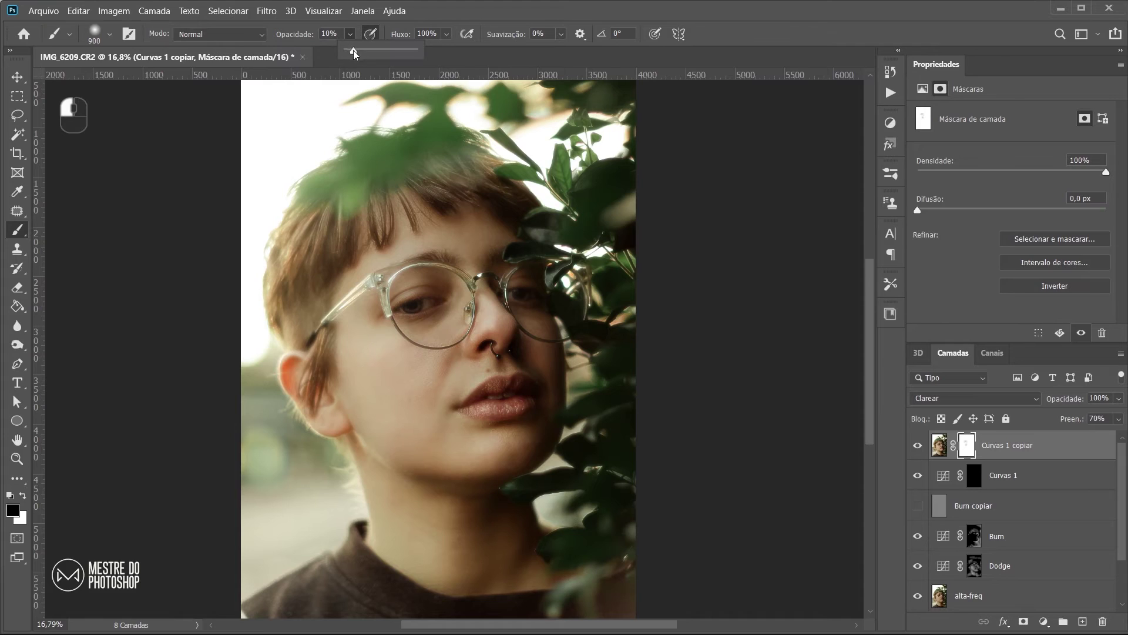
left_click(472, 234)
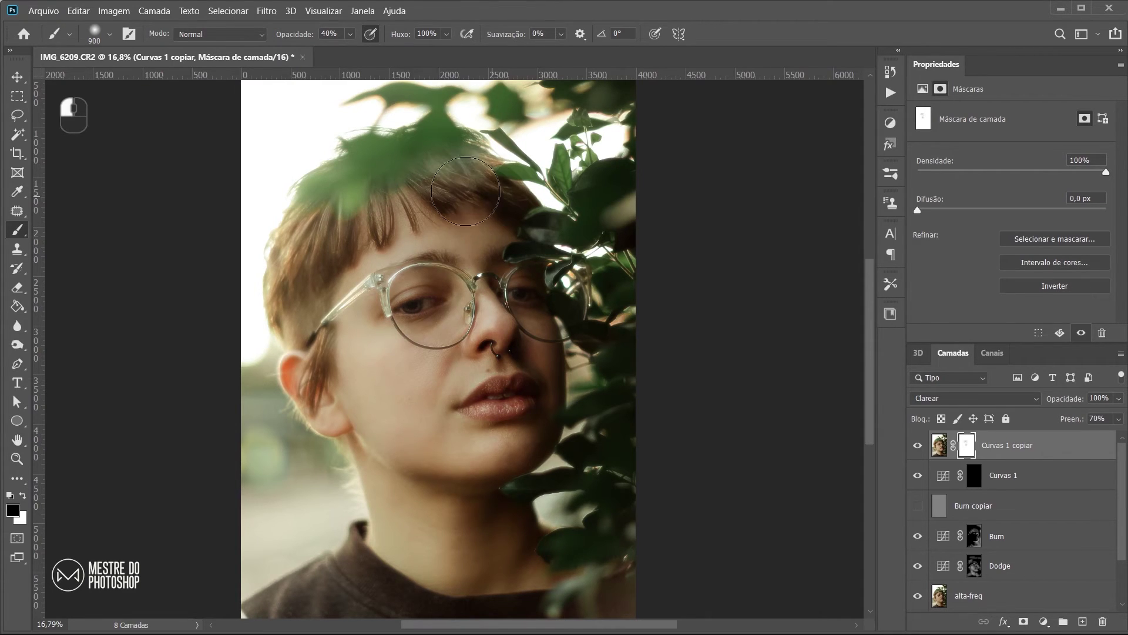
mouse_move(353, 239)
left_mouse_down()
mouse_move(320, 264)
mouse_move(377, 236)
left_mouse_up()
key("bracketleft")
key("bracketleft")
key("bracketleft")
key("bracketleft")
left_click_drag(428, 303, 421, 295)
mouse_move(516, 349)
left_mouse_down()
mouse_move(479, 449)
mouse_move(403, 429)
left_mouse_up()
key("bracketright")
key("bracketright")
key("bracketright")
key("bracketright")
key("bracketright")
key("bracketright")
key("bracketright")
- Raise the brush opacity to 70% and mask the glow more strongly around the nose and mouth with a 500 px brush
scroll(505, 281, "up", 3, "alt")
key("bracketleft")
key("bracketleft")
key("bracketleft")
key("bracketleft")
key("bracketleft")
key("bracketleft")
key("bracketleft")
key("bracketleft")
key("bracketleft")
key("bracketleft")
key("bracketleft")
key("bracketleft")
key("bracketleft")
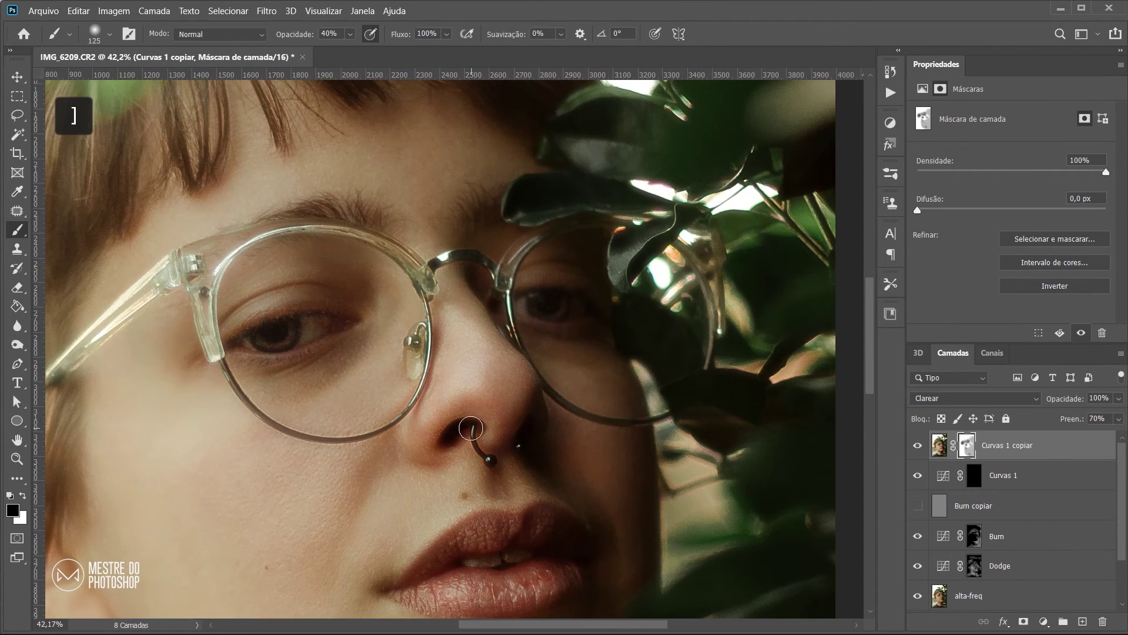
left_click_drag(352, 36, 374, 38)
key("bracketright")
key("bracketright")
key("bracketright")
key("bracketright")
key("bracketright")
key("bracketright")
key("bracketright")
scroll(598, 346, "down", 3)
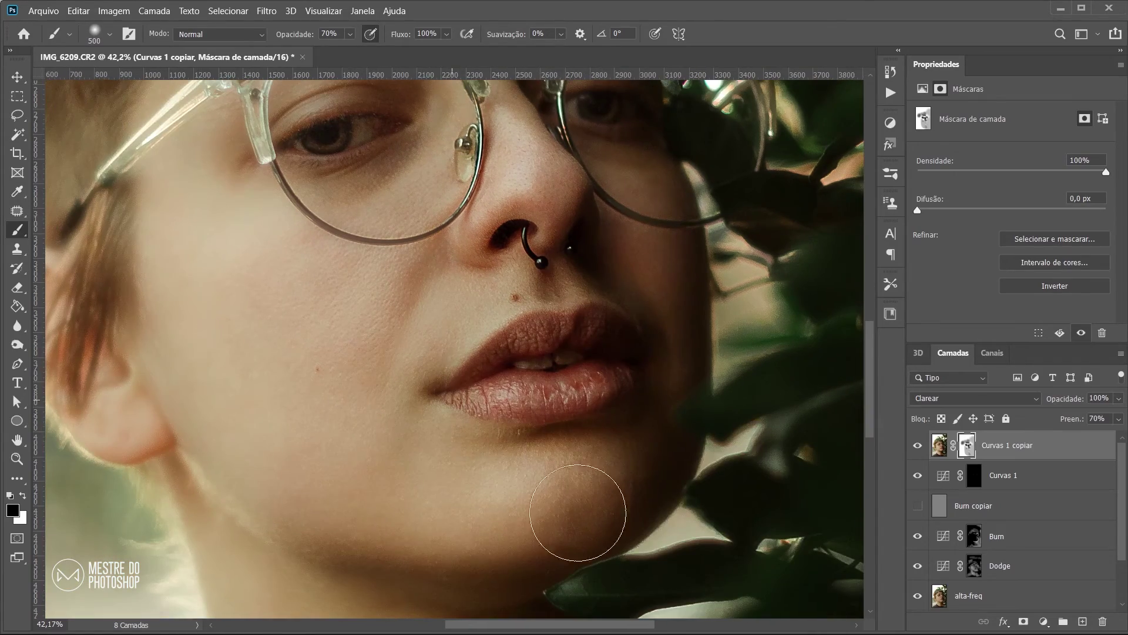
scroll(386, 389, "down", 3, "alt")
scroll(386, 389, "up", 4, "alt")
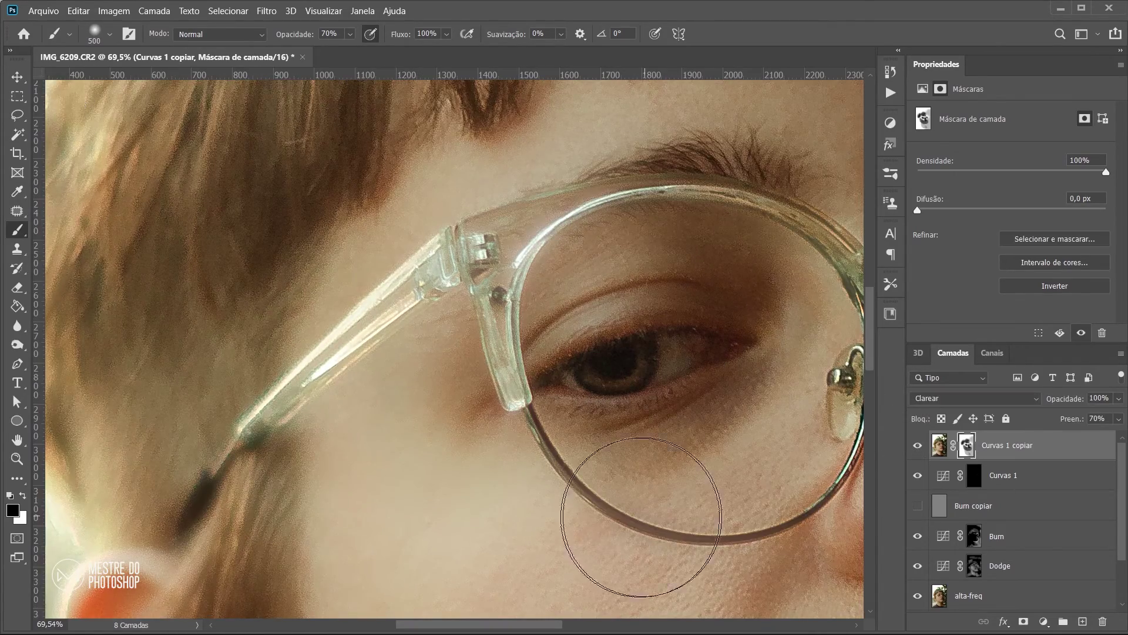
- Mask the glow around the eye and glasses frame, and set the brush to 400 px with 28% opacity
left_click_drag(811, 515, 590, 465)
key("bracketleft")
scroll(408, 438, "down", 6, "alt")
key("2")
key("8")
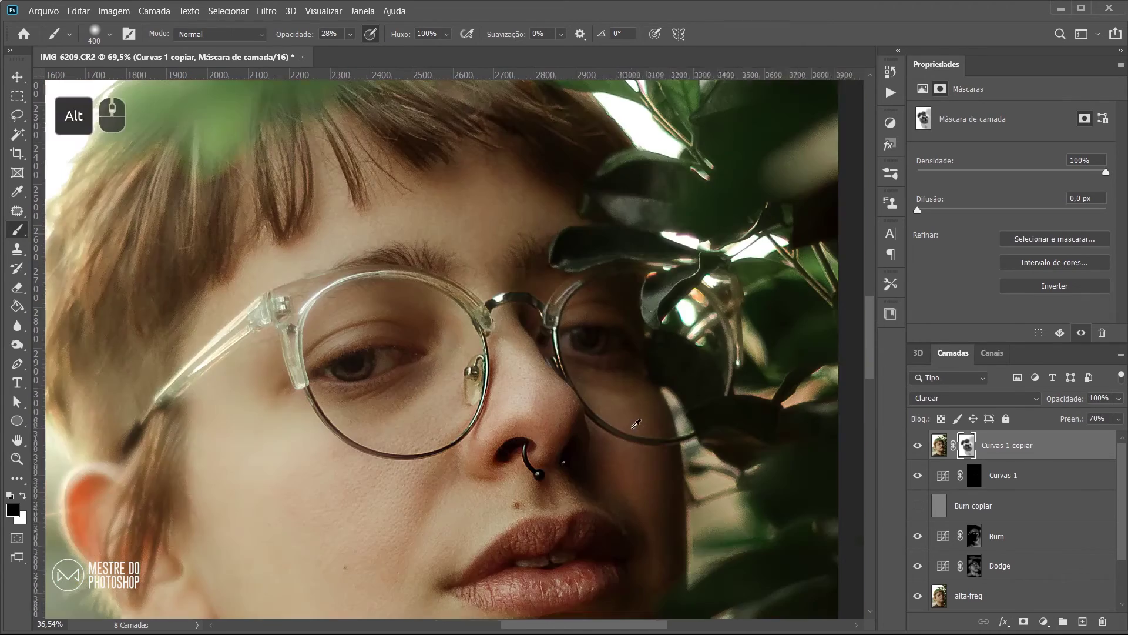
- Lower the Curvas 1 copiar layer's fill to 50% and compare the portrait with the glow layer hidden and shown
scroll(407, 439, "down", 2, "alt")
left_click(917, 445)
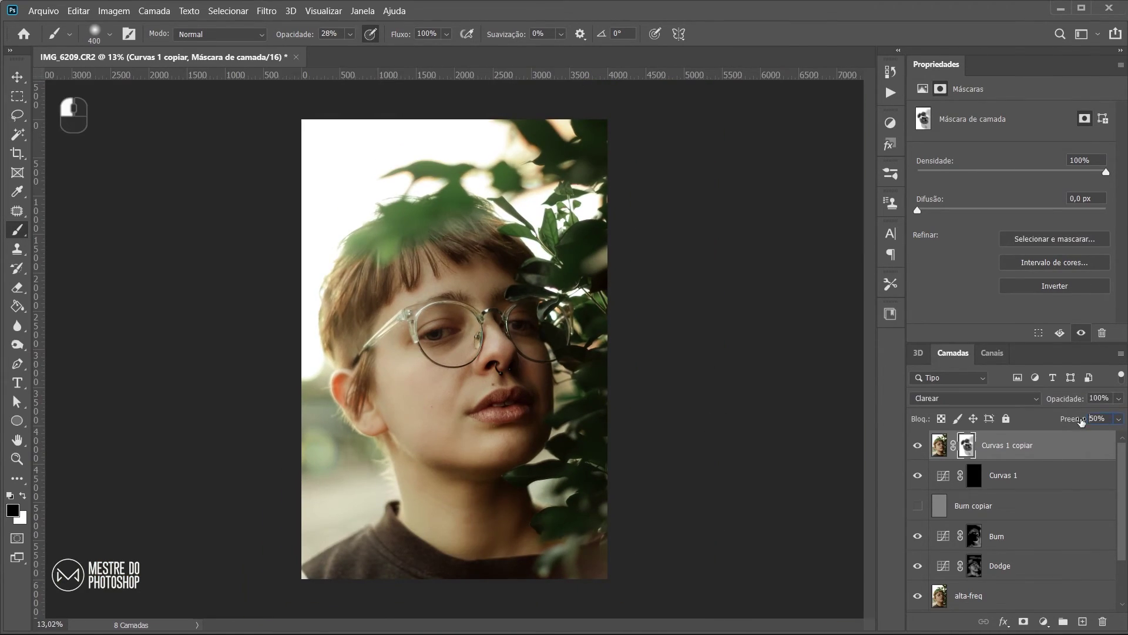
left_click(918, 446)
left_click(917, 445)
left_click(918, 596, "alt")
left_click(918, 596, "alt")
left_click(918, 596, "alt")
left_click(918, 596, "alt")
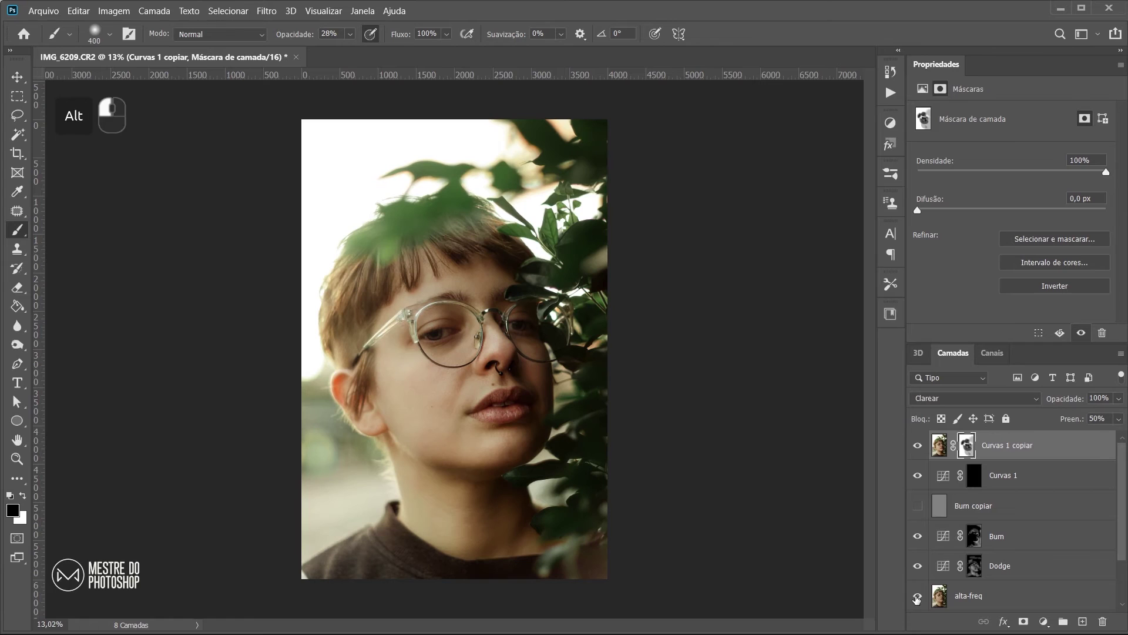
- Switch to the Move tool and compare the Original layer alone with the full retouched layer stack
left_click(18, 77)
scroll(446, 329, "up", 3, "alt")
left_click_drag(652, 321, 634, 304)
scroll(918, 597, "down", 2)
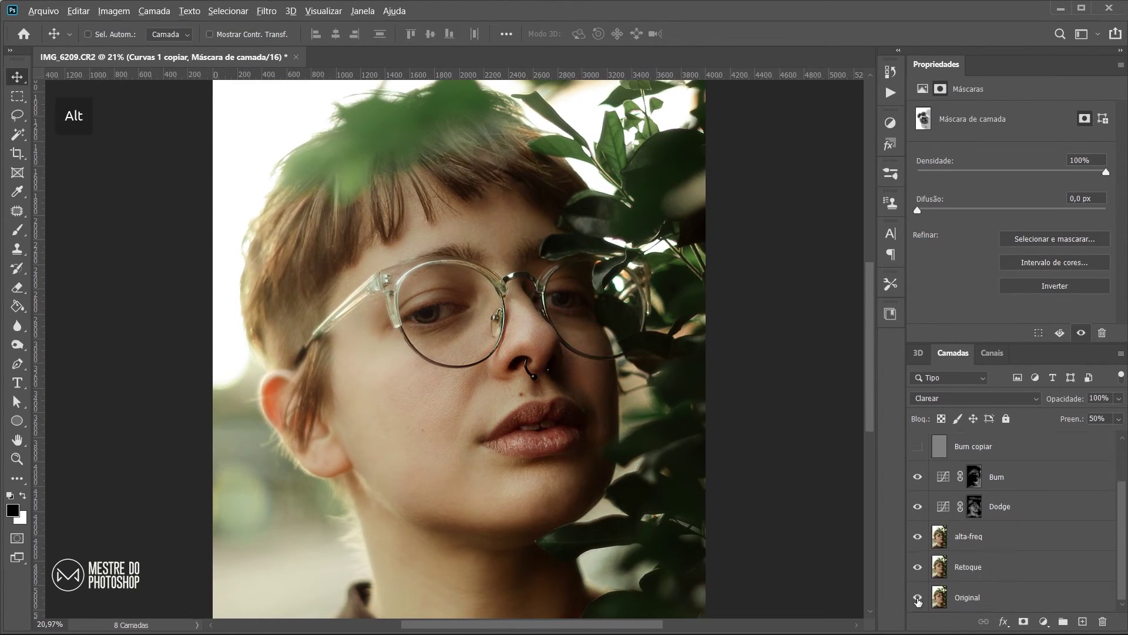
left_click(918, 598, "alt")
left_click(918, 597, "alt")
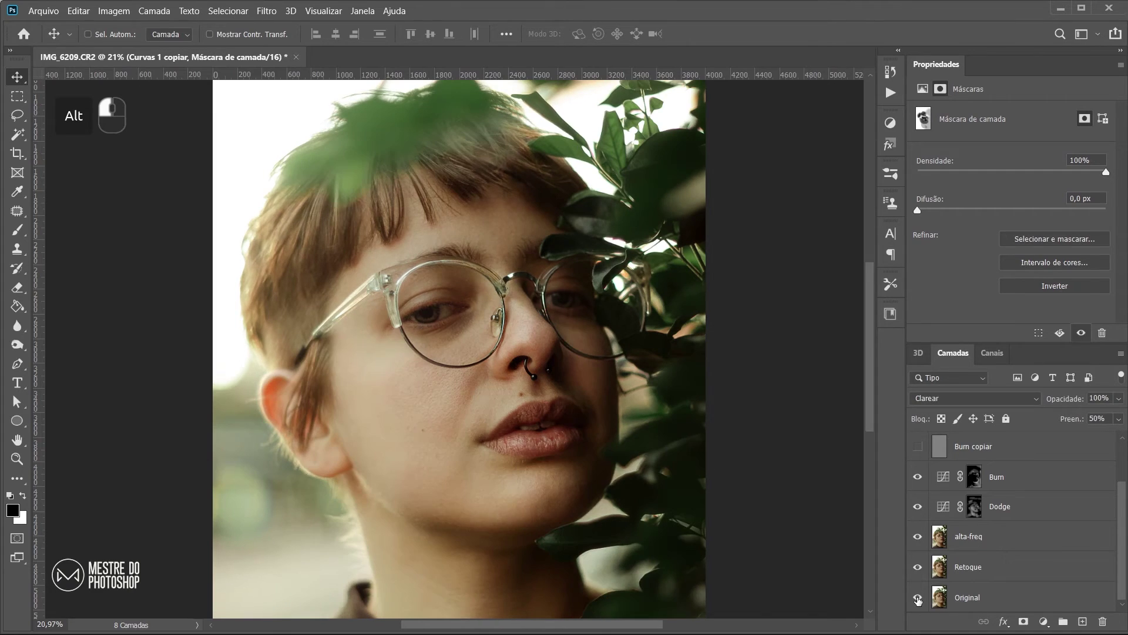
left_click(918, 598, "alt")
left_click(917, 598, "alt")
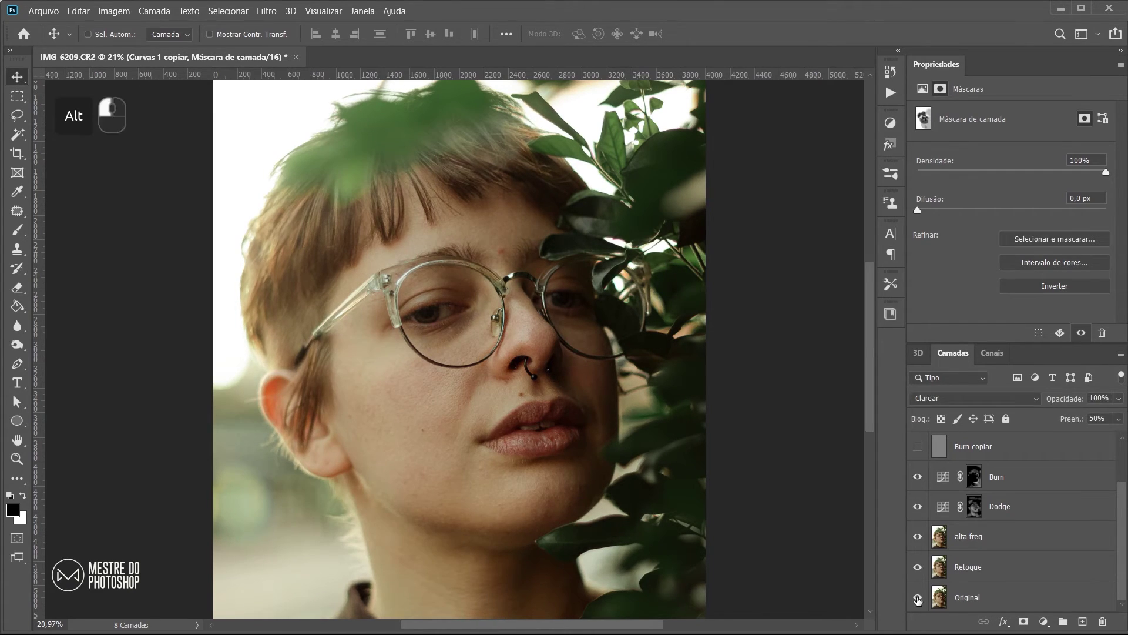
left_click(917, 597, "alt")
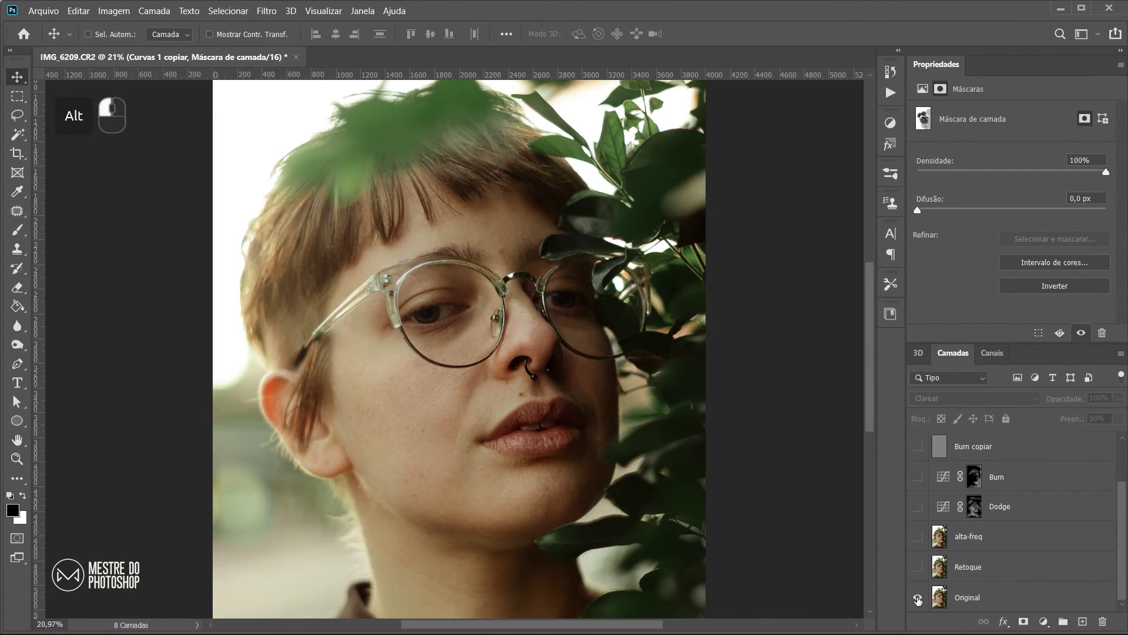
left_click(917, 598, "alt")
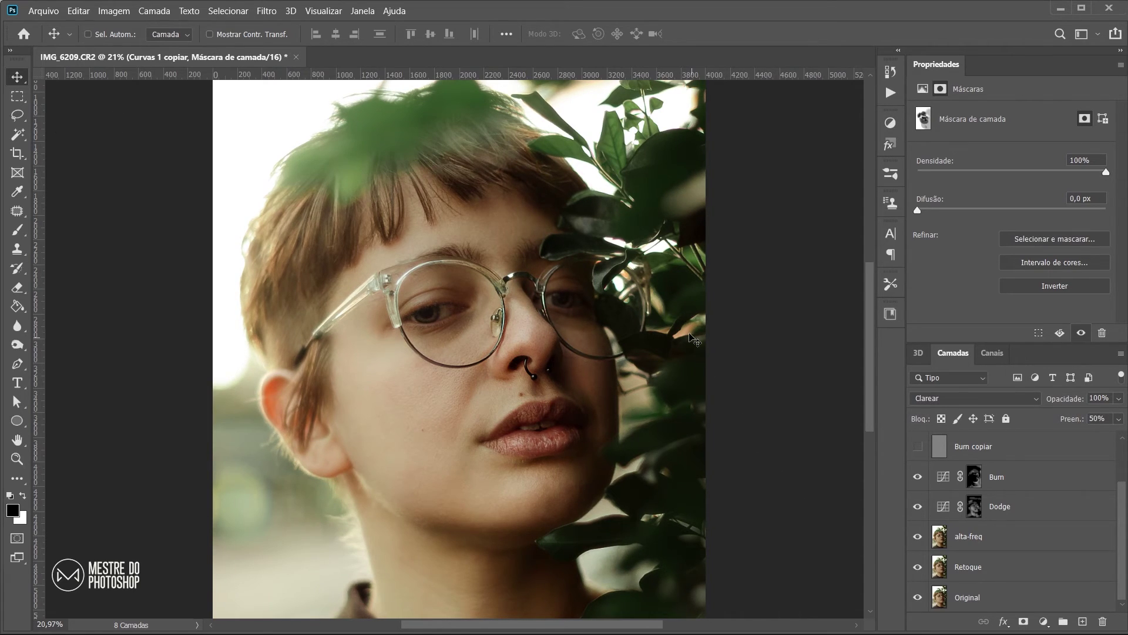
- Show the portrait in full-screen mode without panels and reposition it for viewing
key("f")
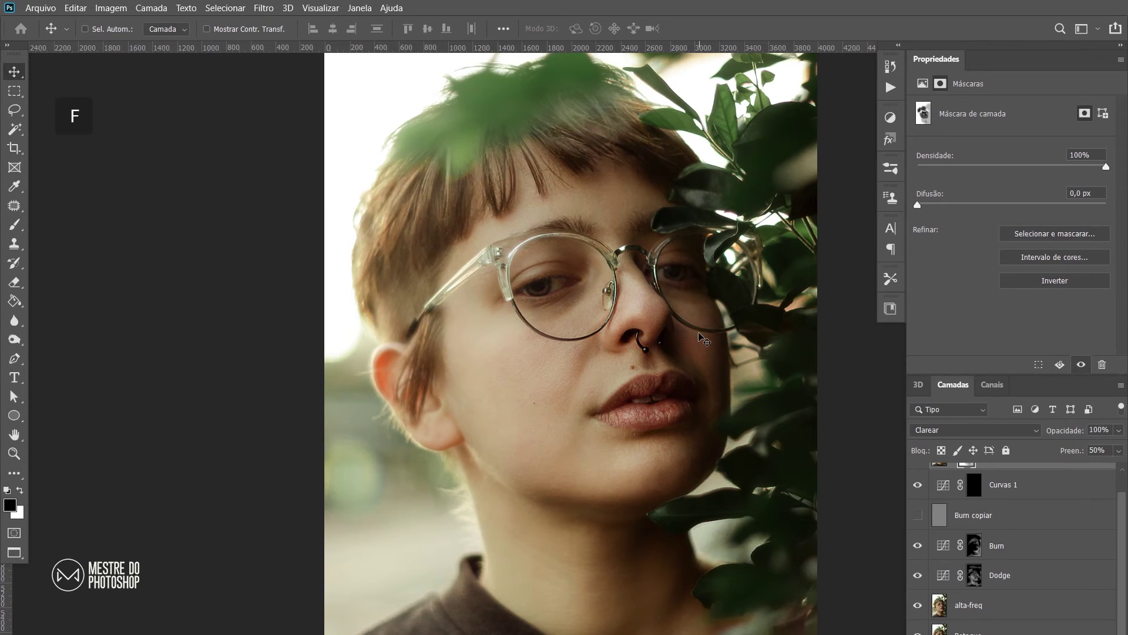
left_click_drag(703, 318, 657, 333)
key("f")
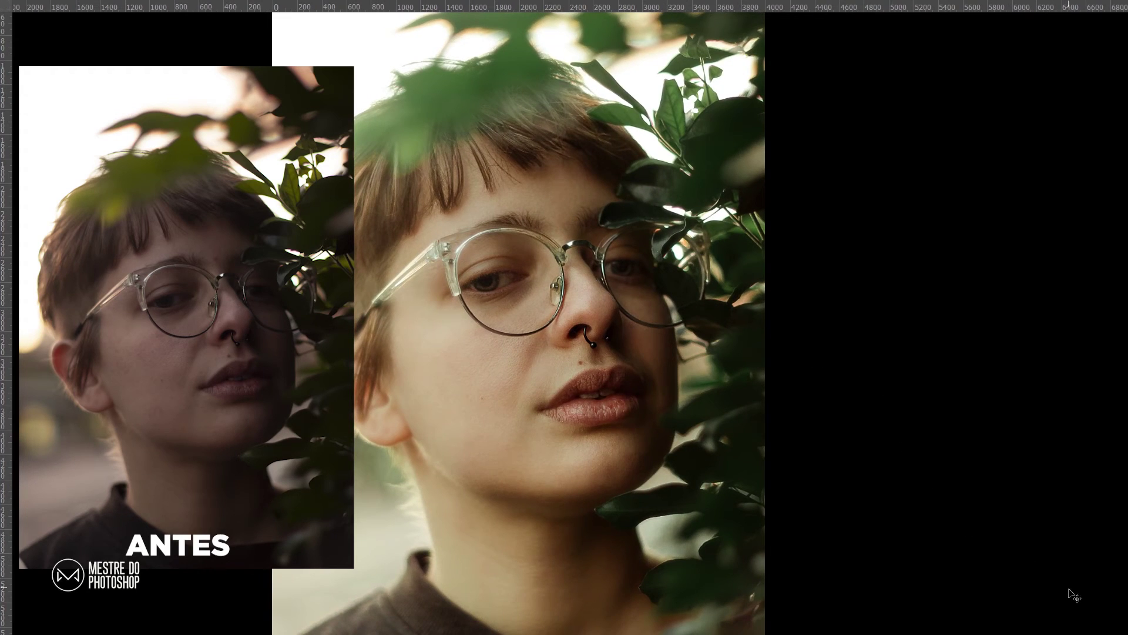
left_click_drag(1055, 632, 1077, 622)
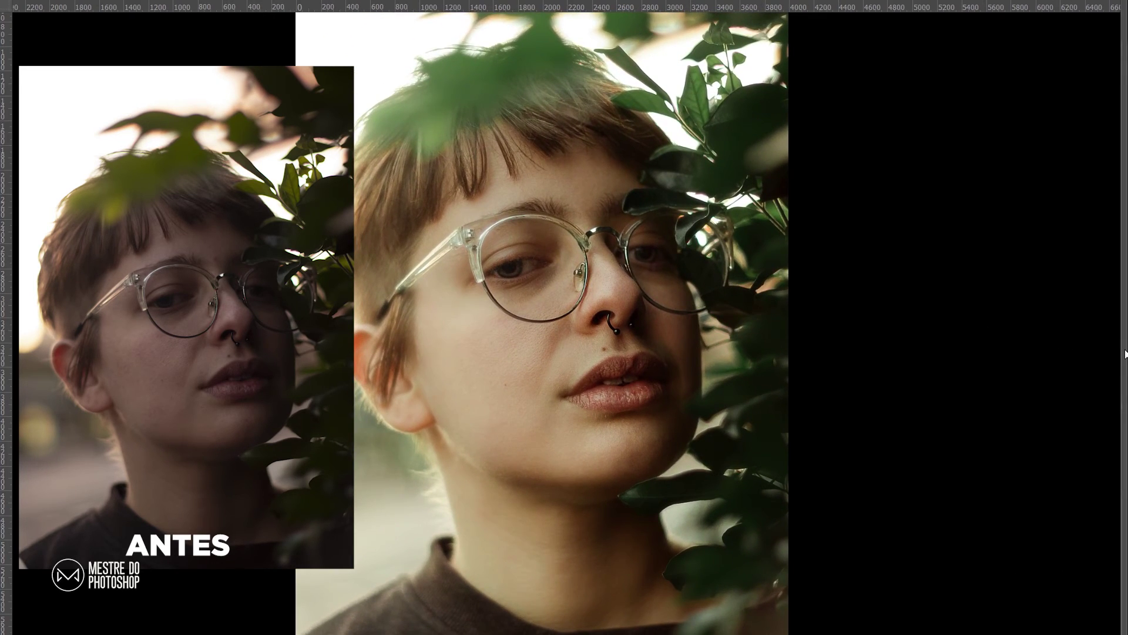
mouse_move(1124, 352)
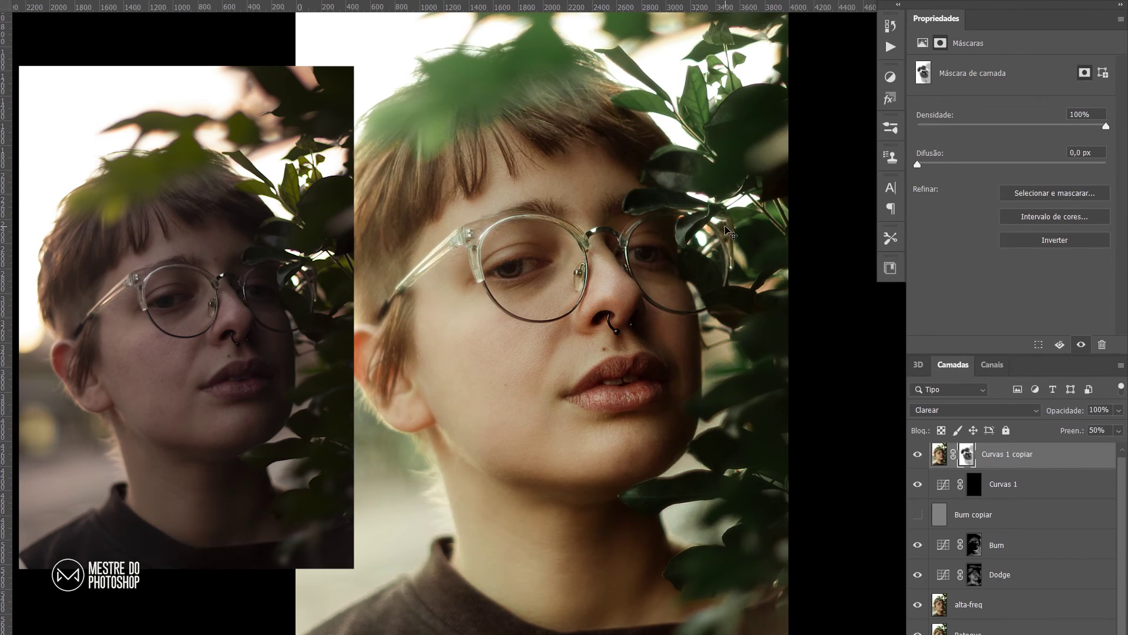
- Examine the retouched face and skin detail up close, and fit the whole portrait to the screen
scroll(634, 186, "up", 4)
scroll(635, 187, "up", 2)
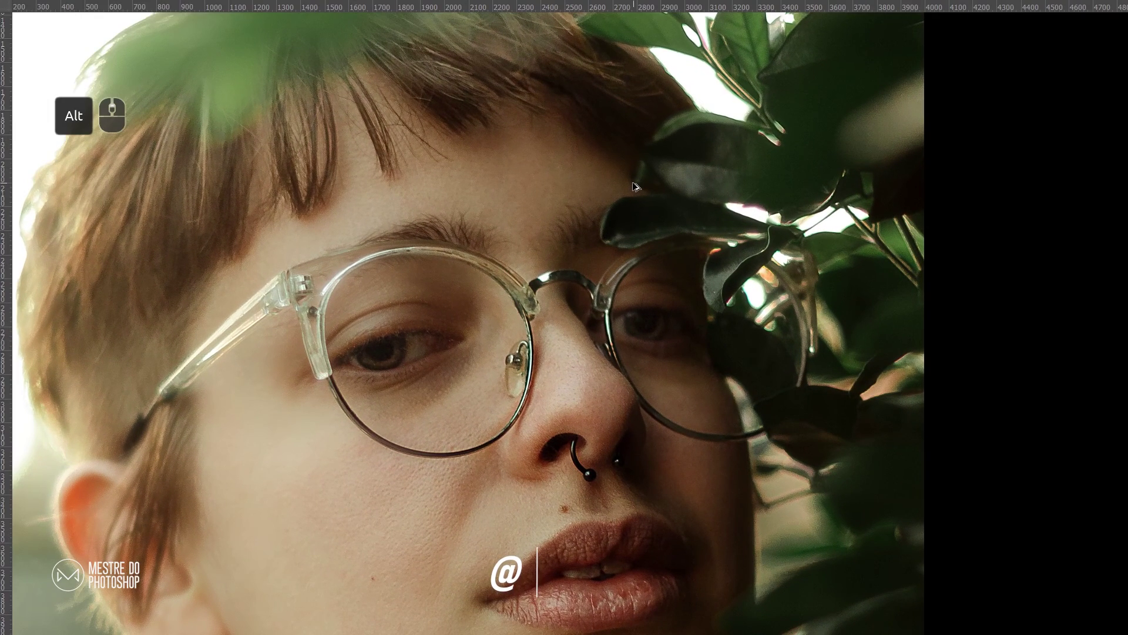
key("space")
left_click_drag(665, 216, 713, 405)
left_click_drag(178, 614, 196, 365)
key("ctrl+0")
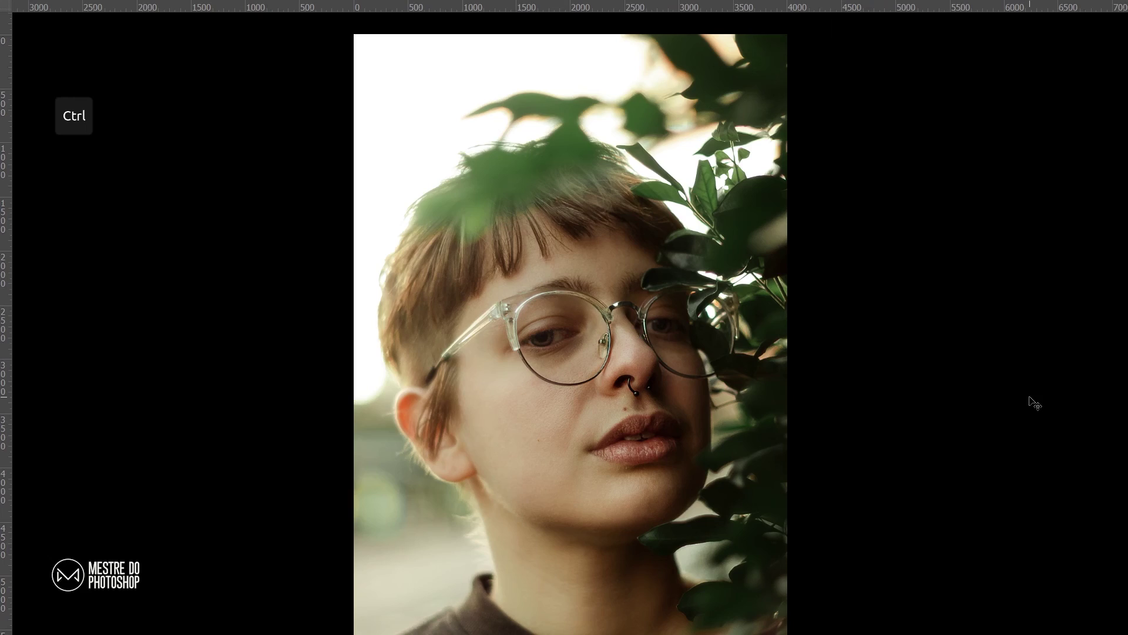